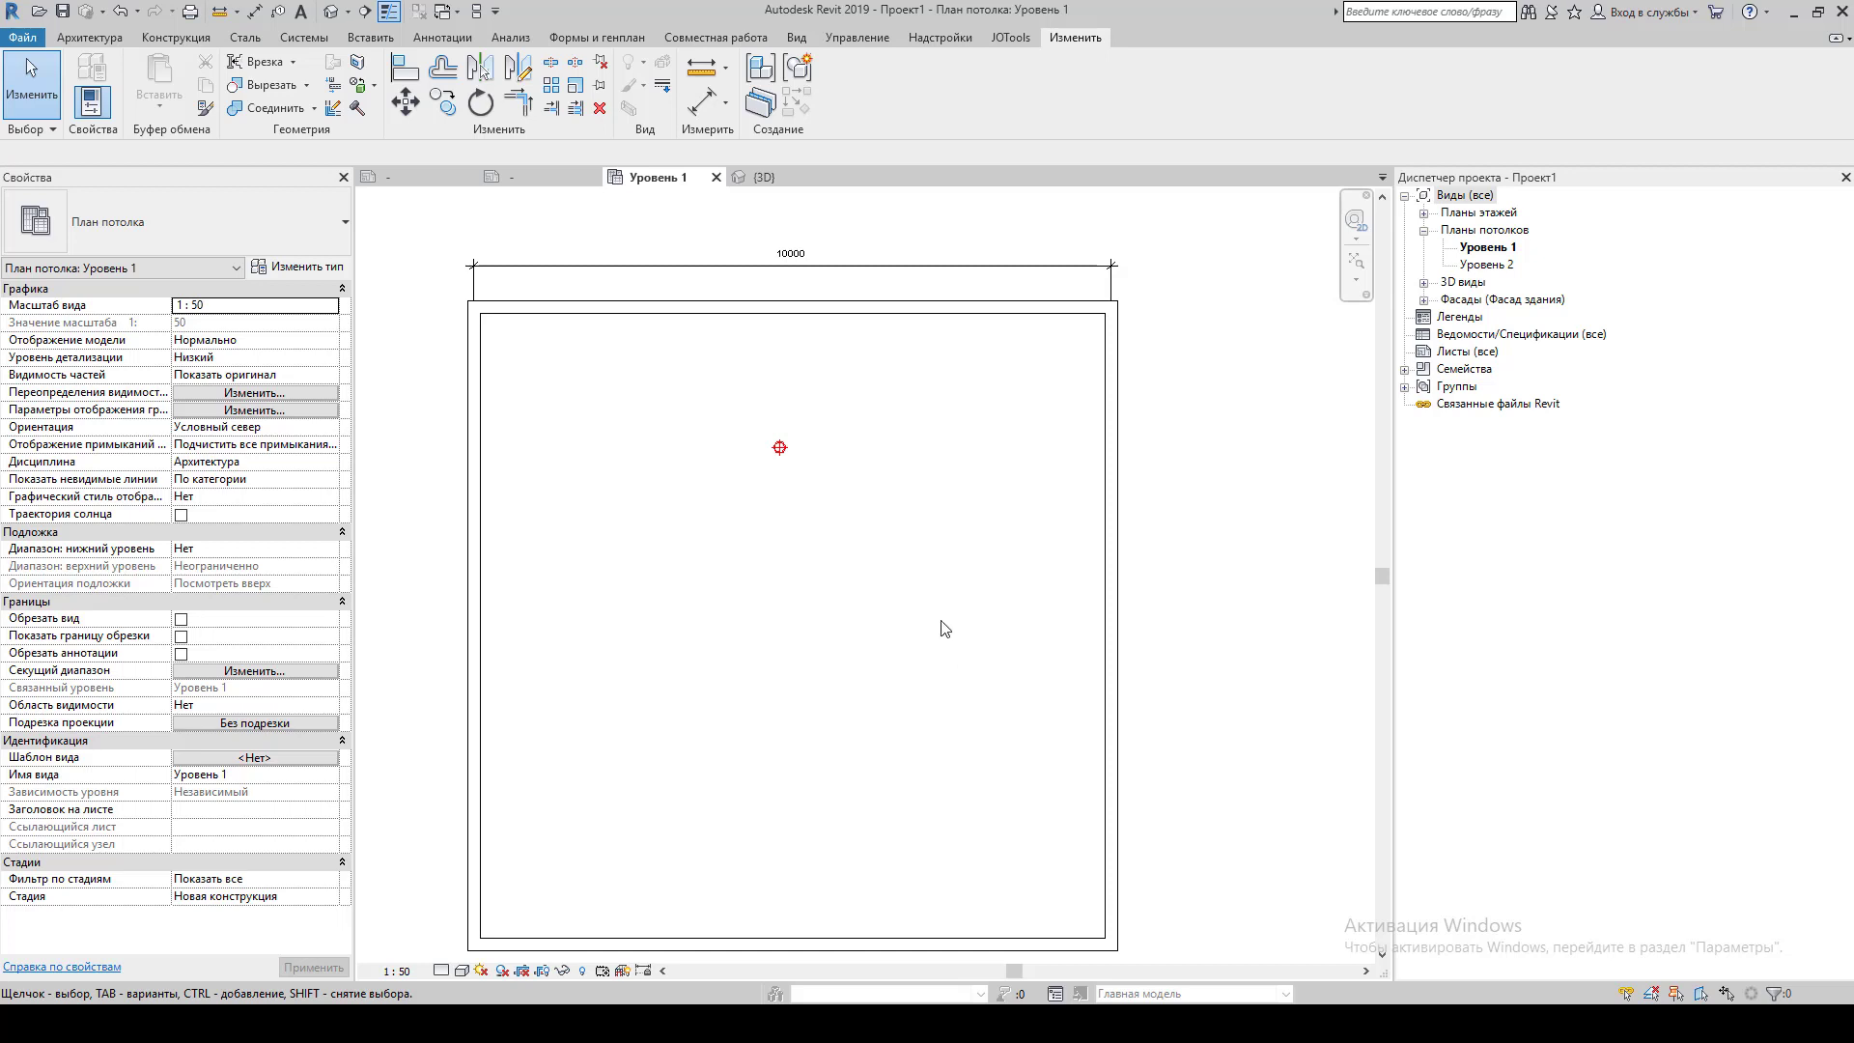
Select the pendant fixture in the Level 1 ceiling plan and open Ос_Подвесной светильник in the family editor.
scroll(784, 446, up, 3)
scroll(768, 463, down, 3)
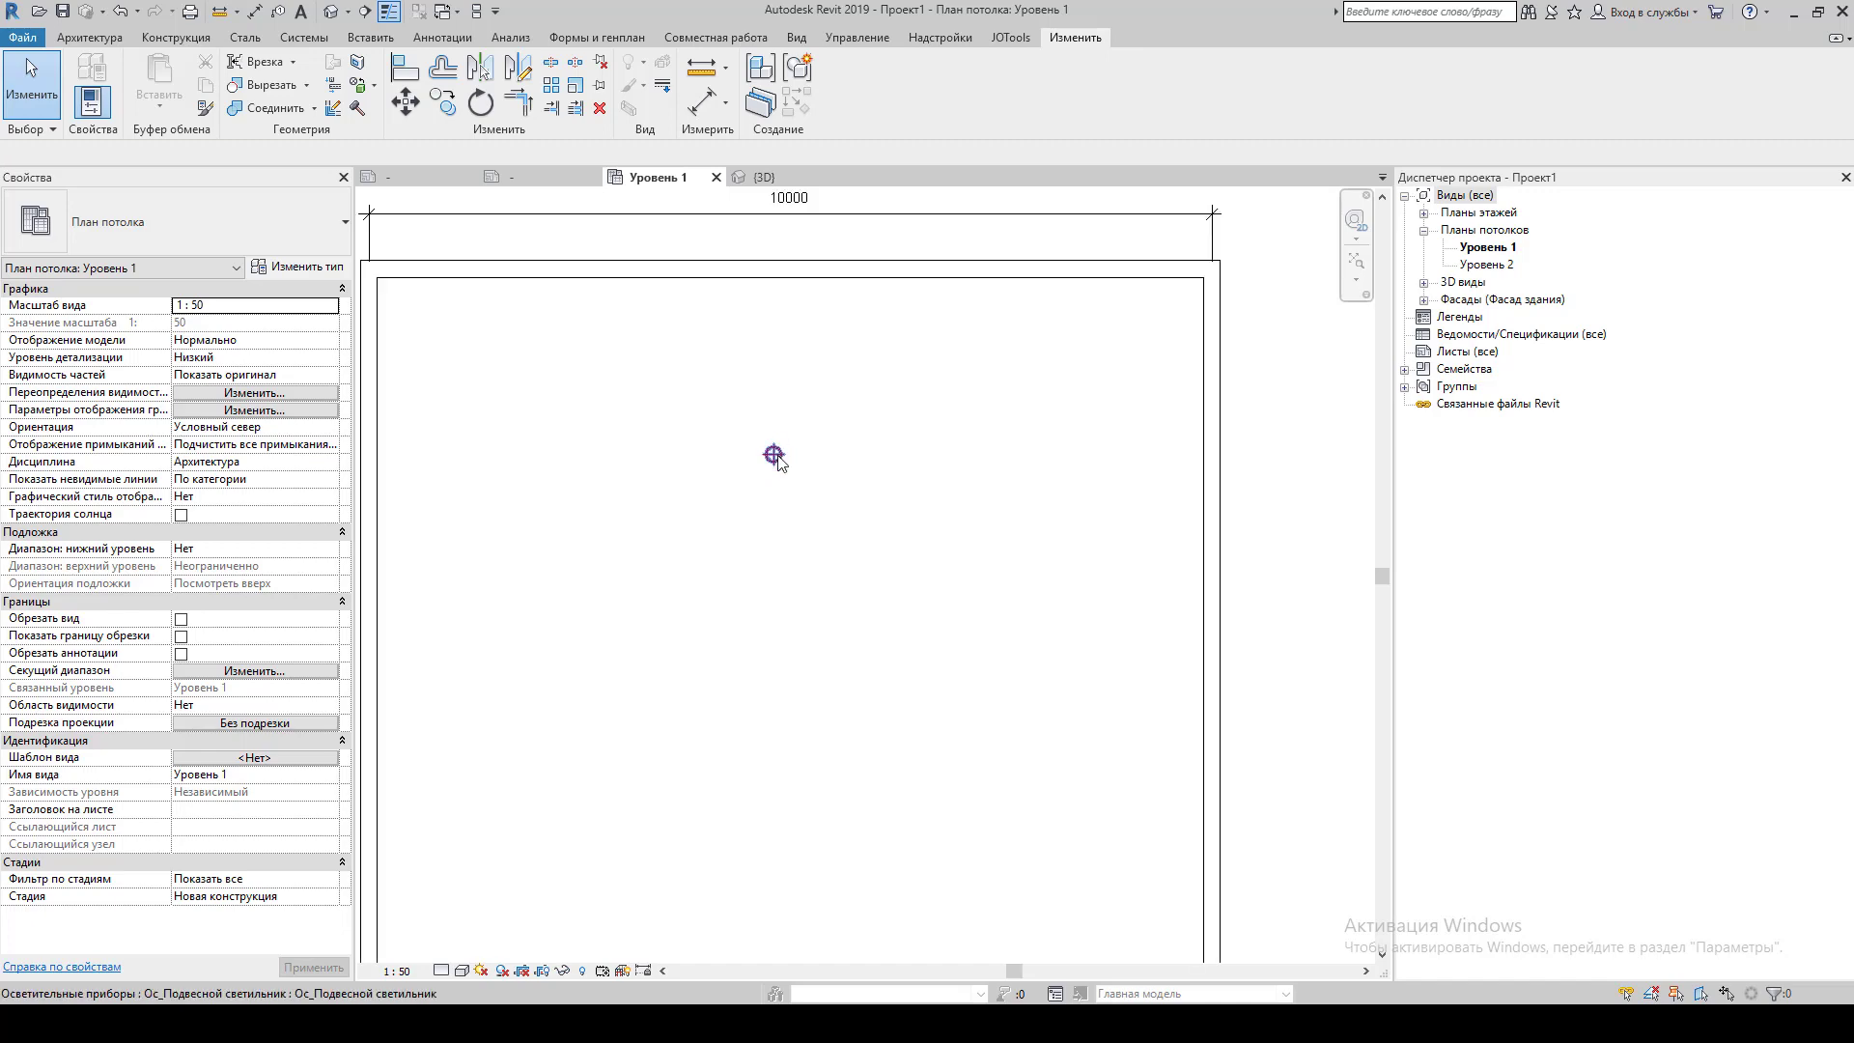
click(772, 454)
click(865, 82)
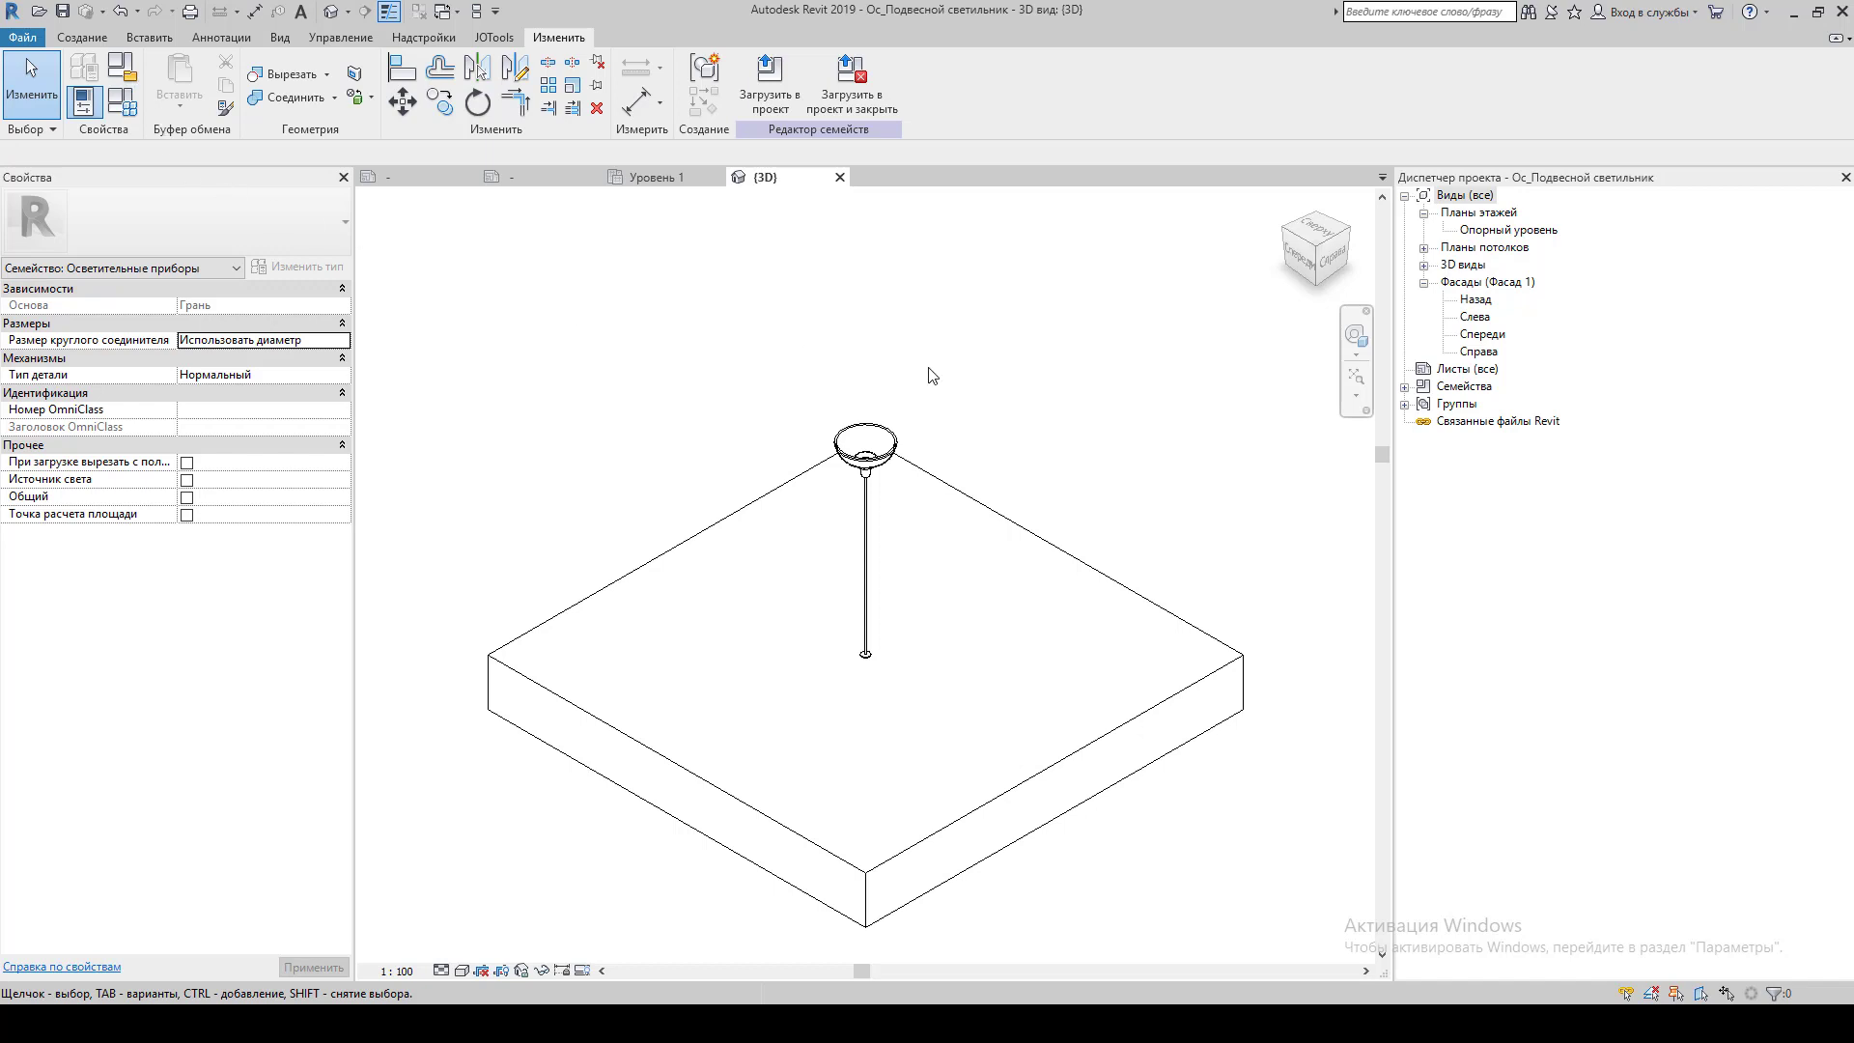
Turn on the Light Source parameter in the family's category and parameters.
click(130, 76)
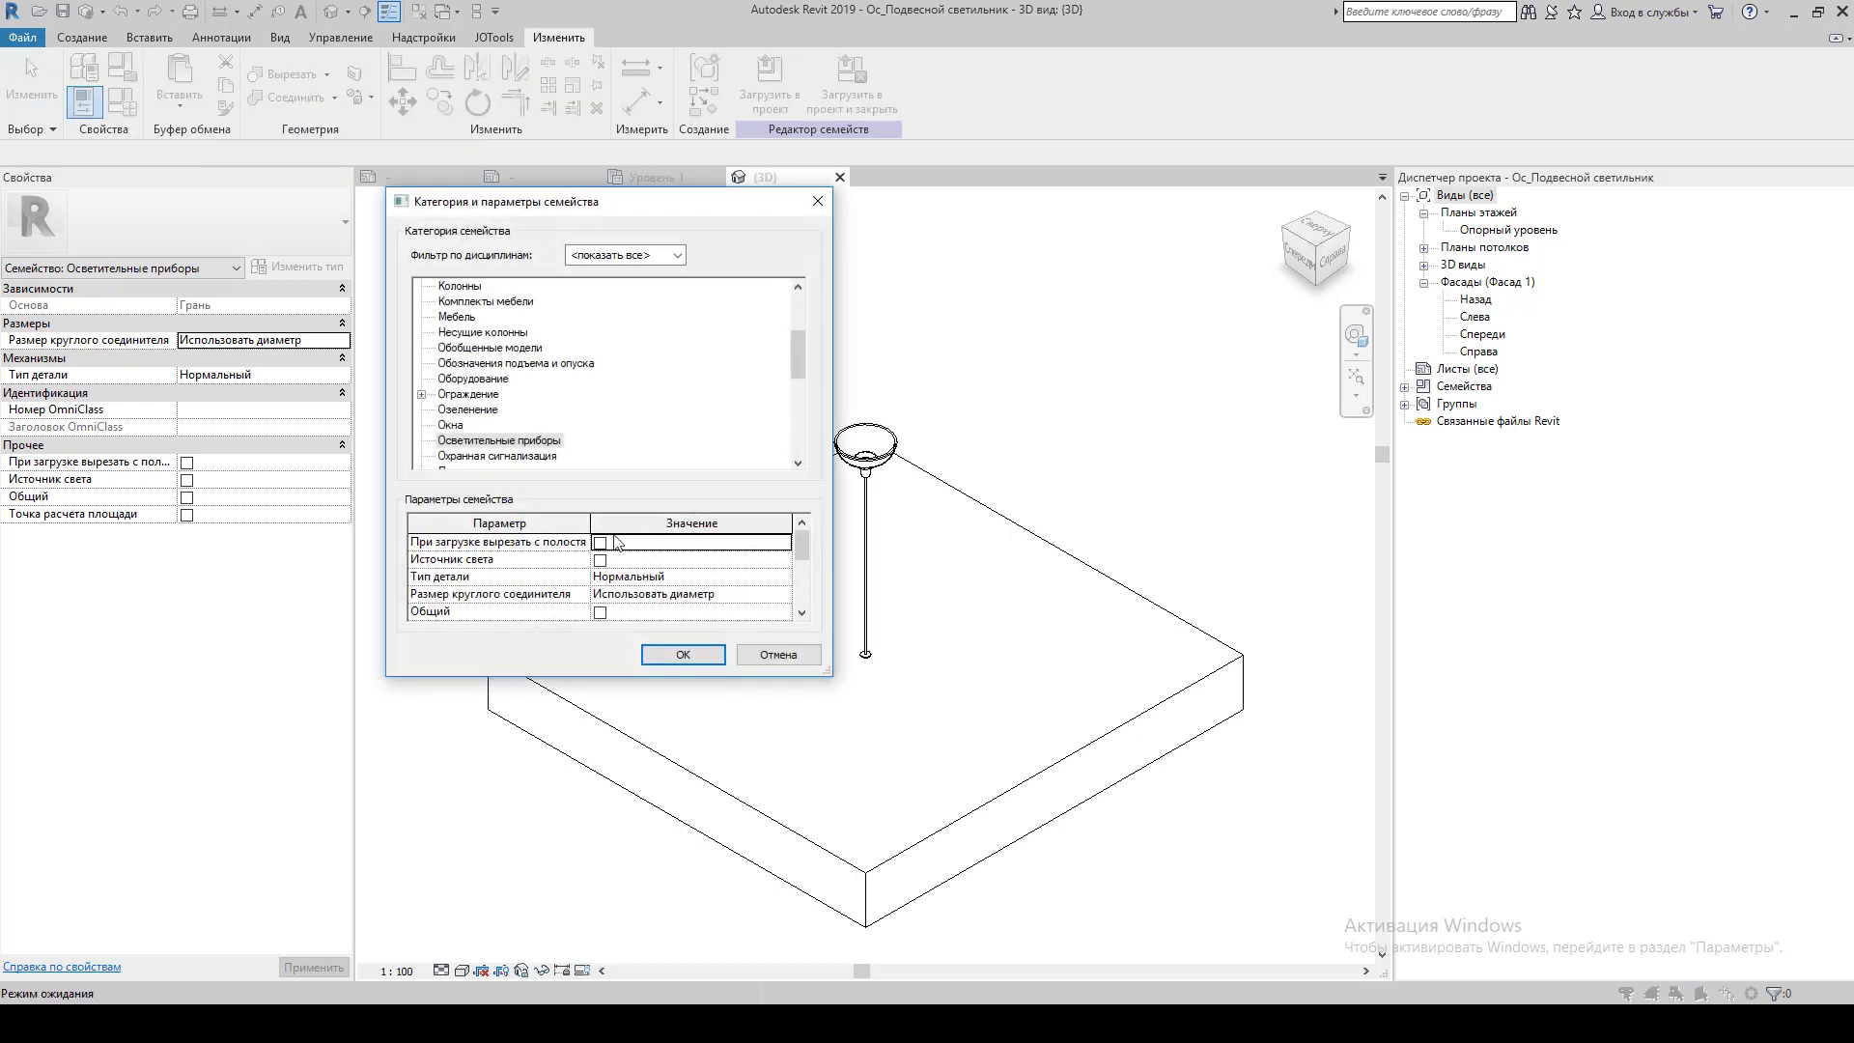
click(600, 562)
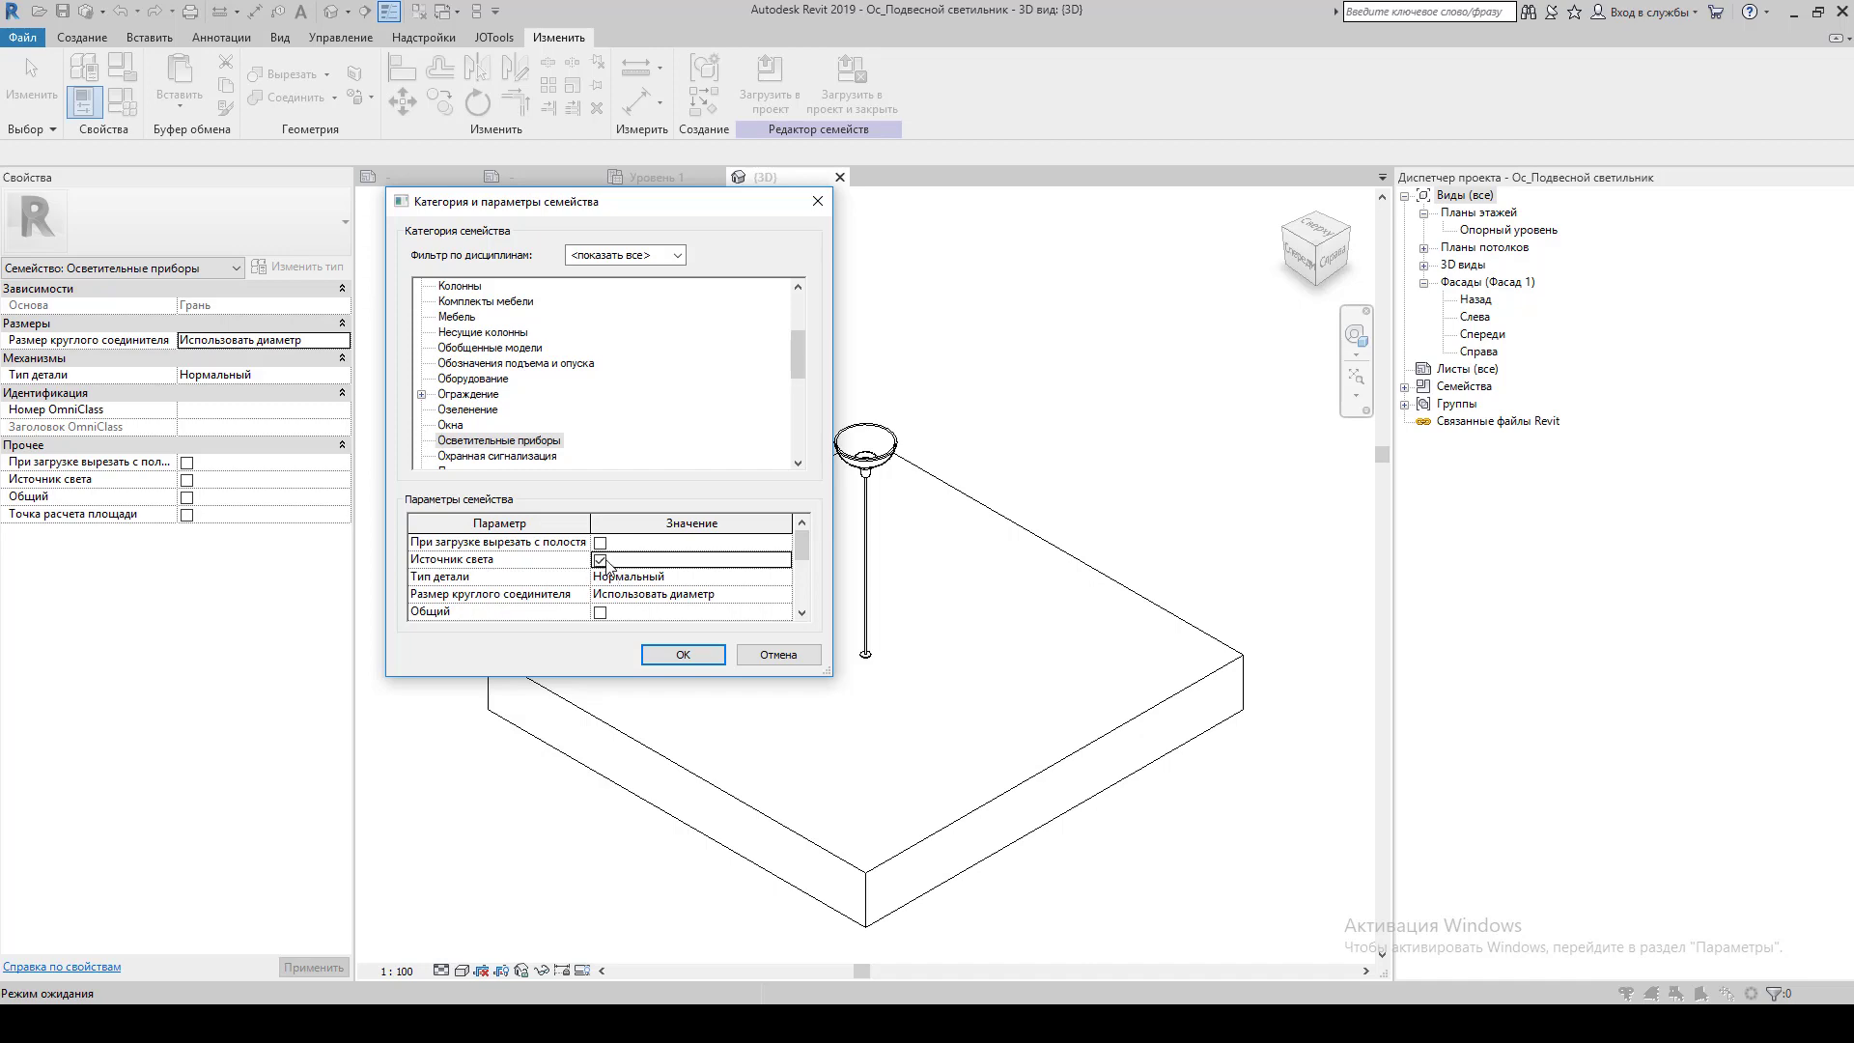
click(687, 654)
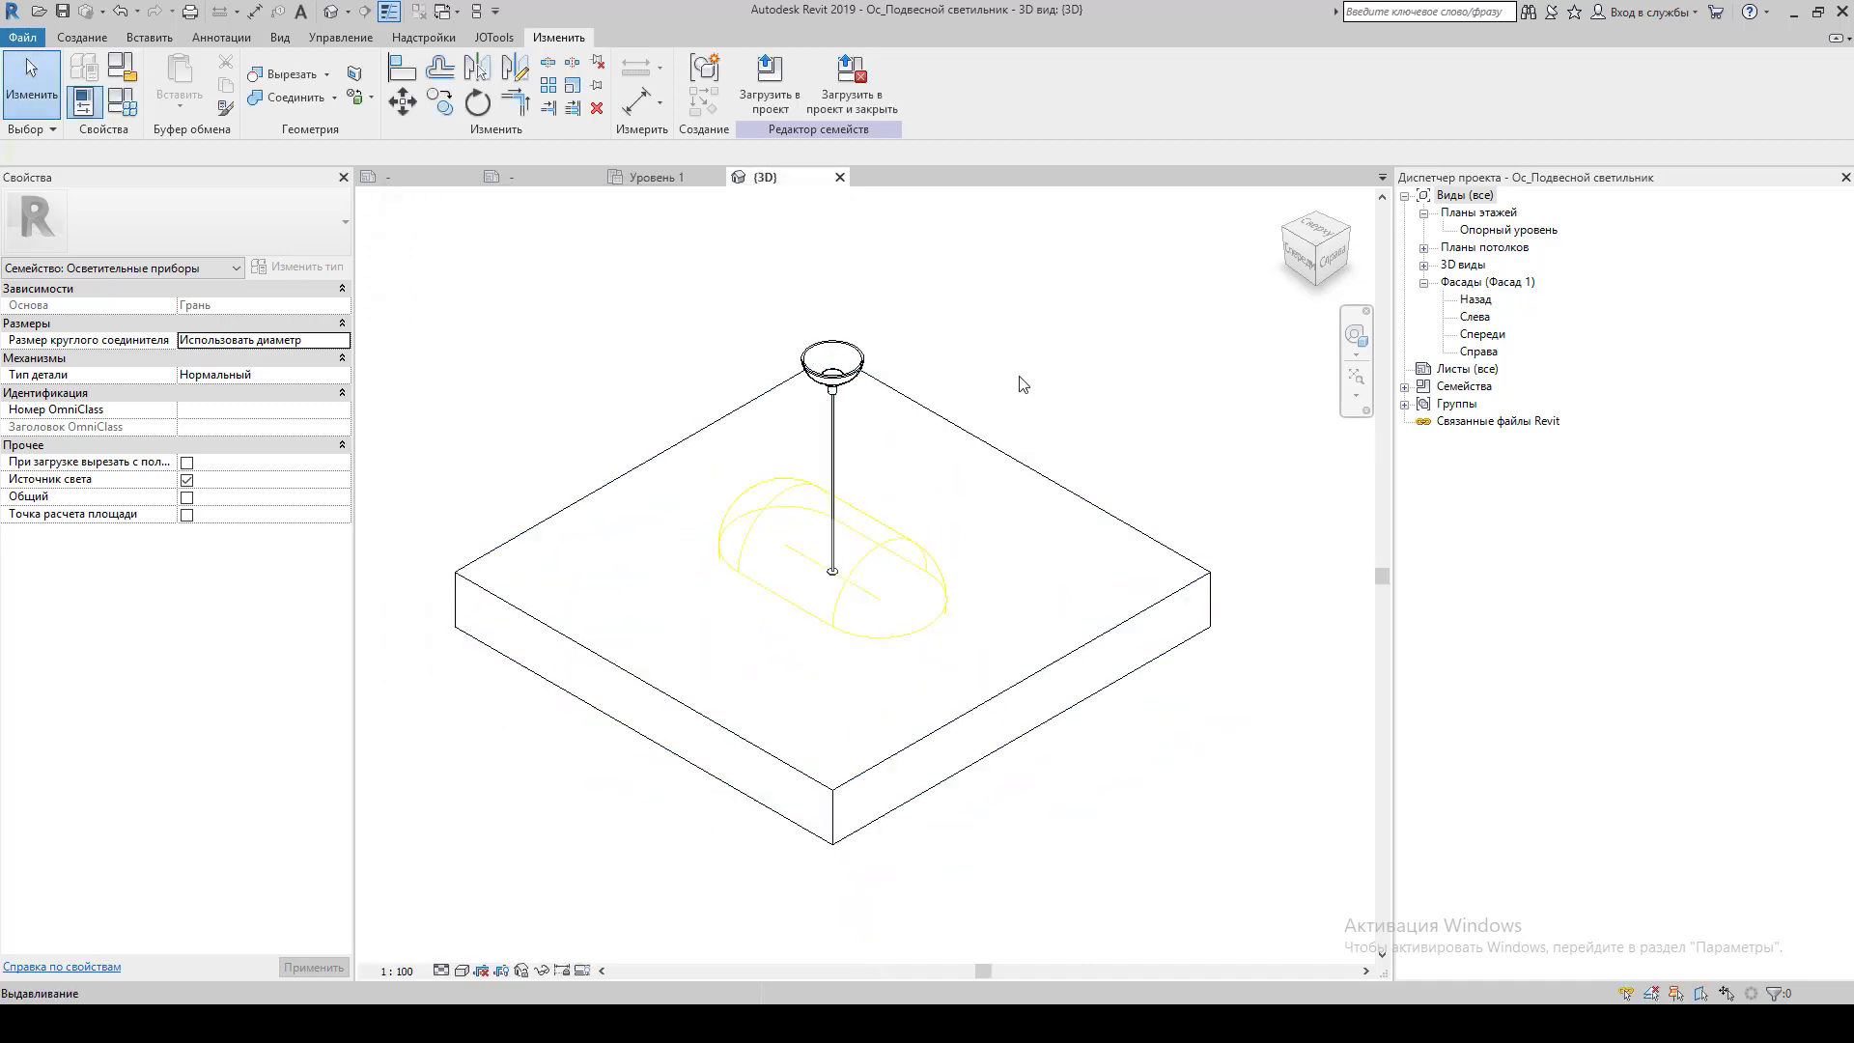
click(872, 517)
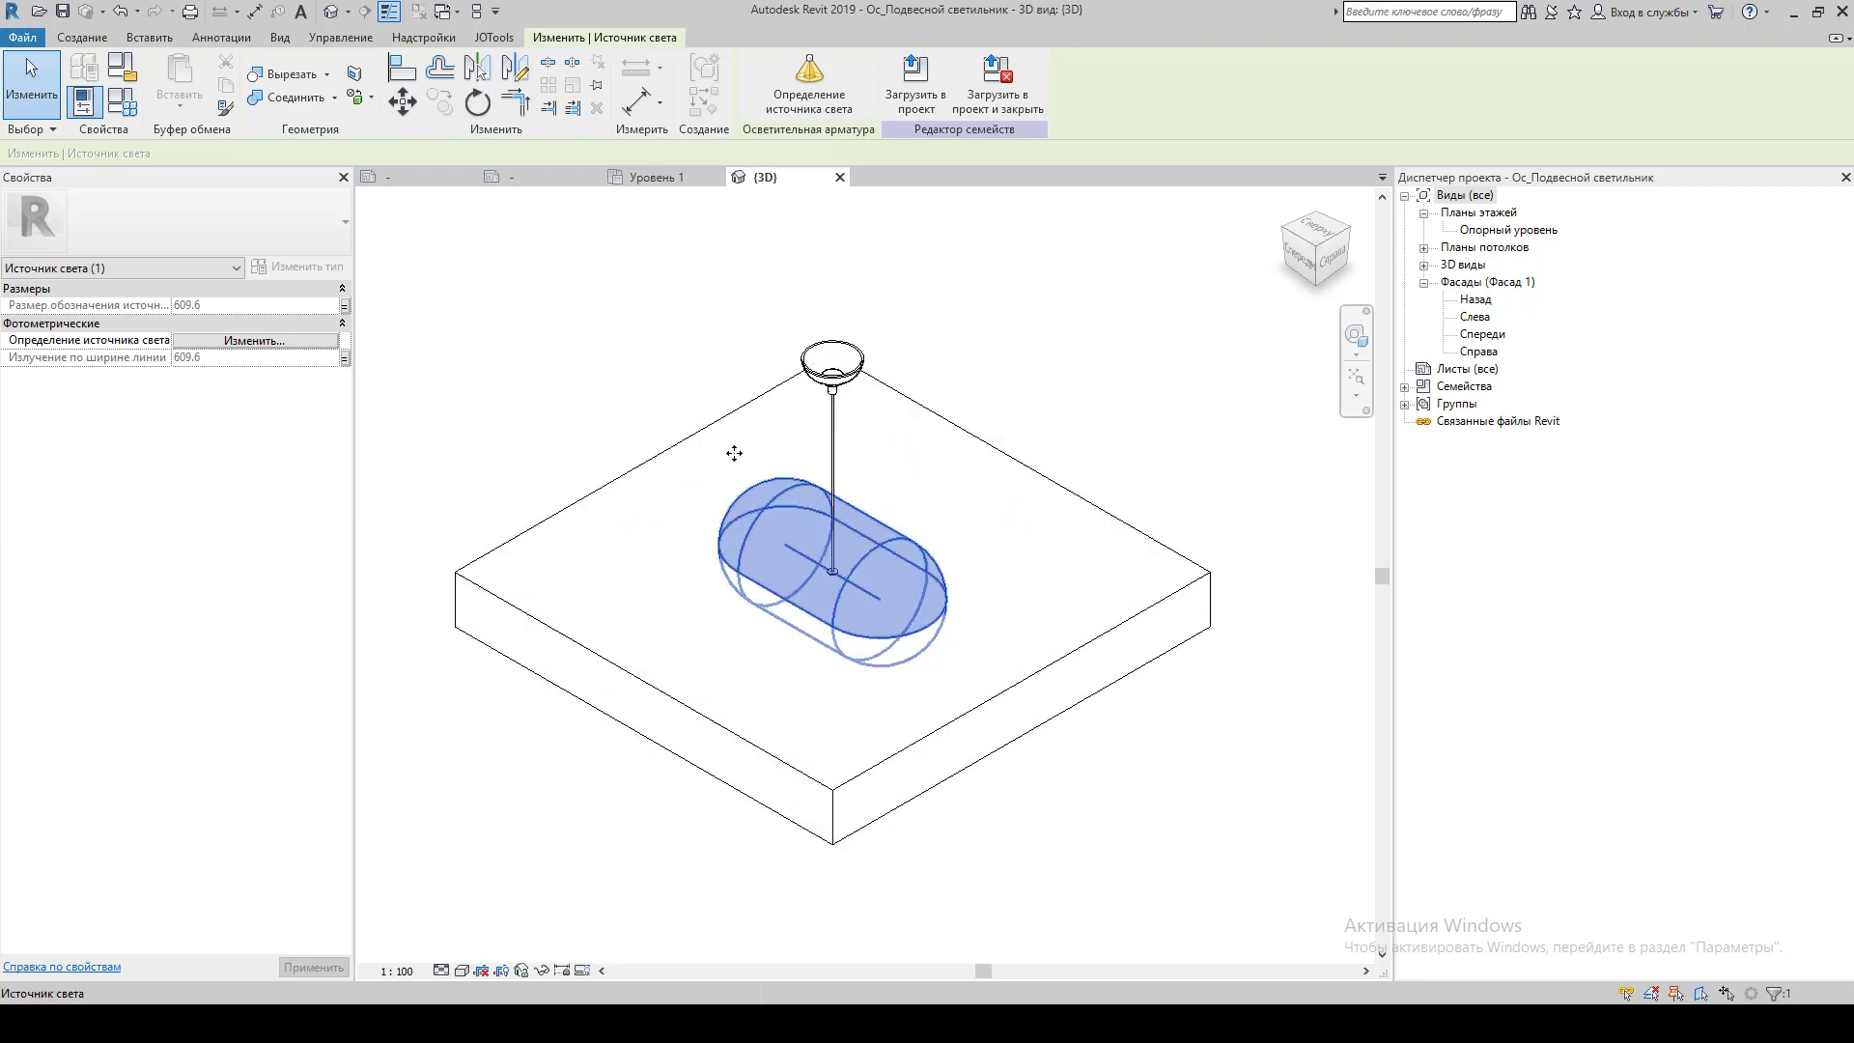
click(141, 107)
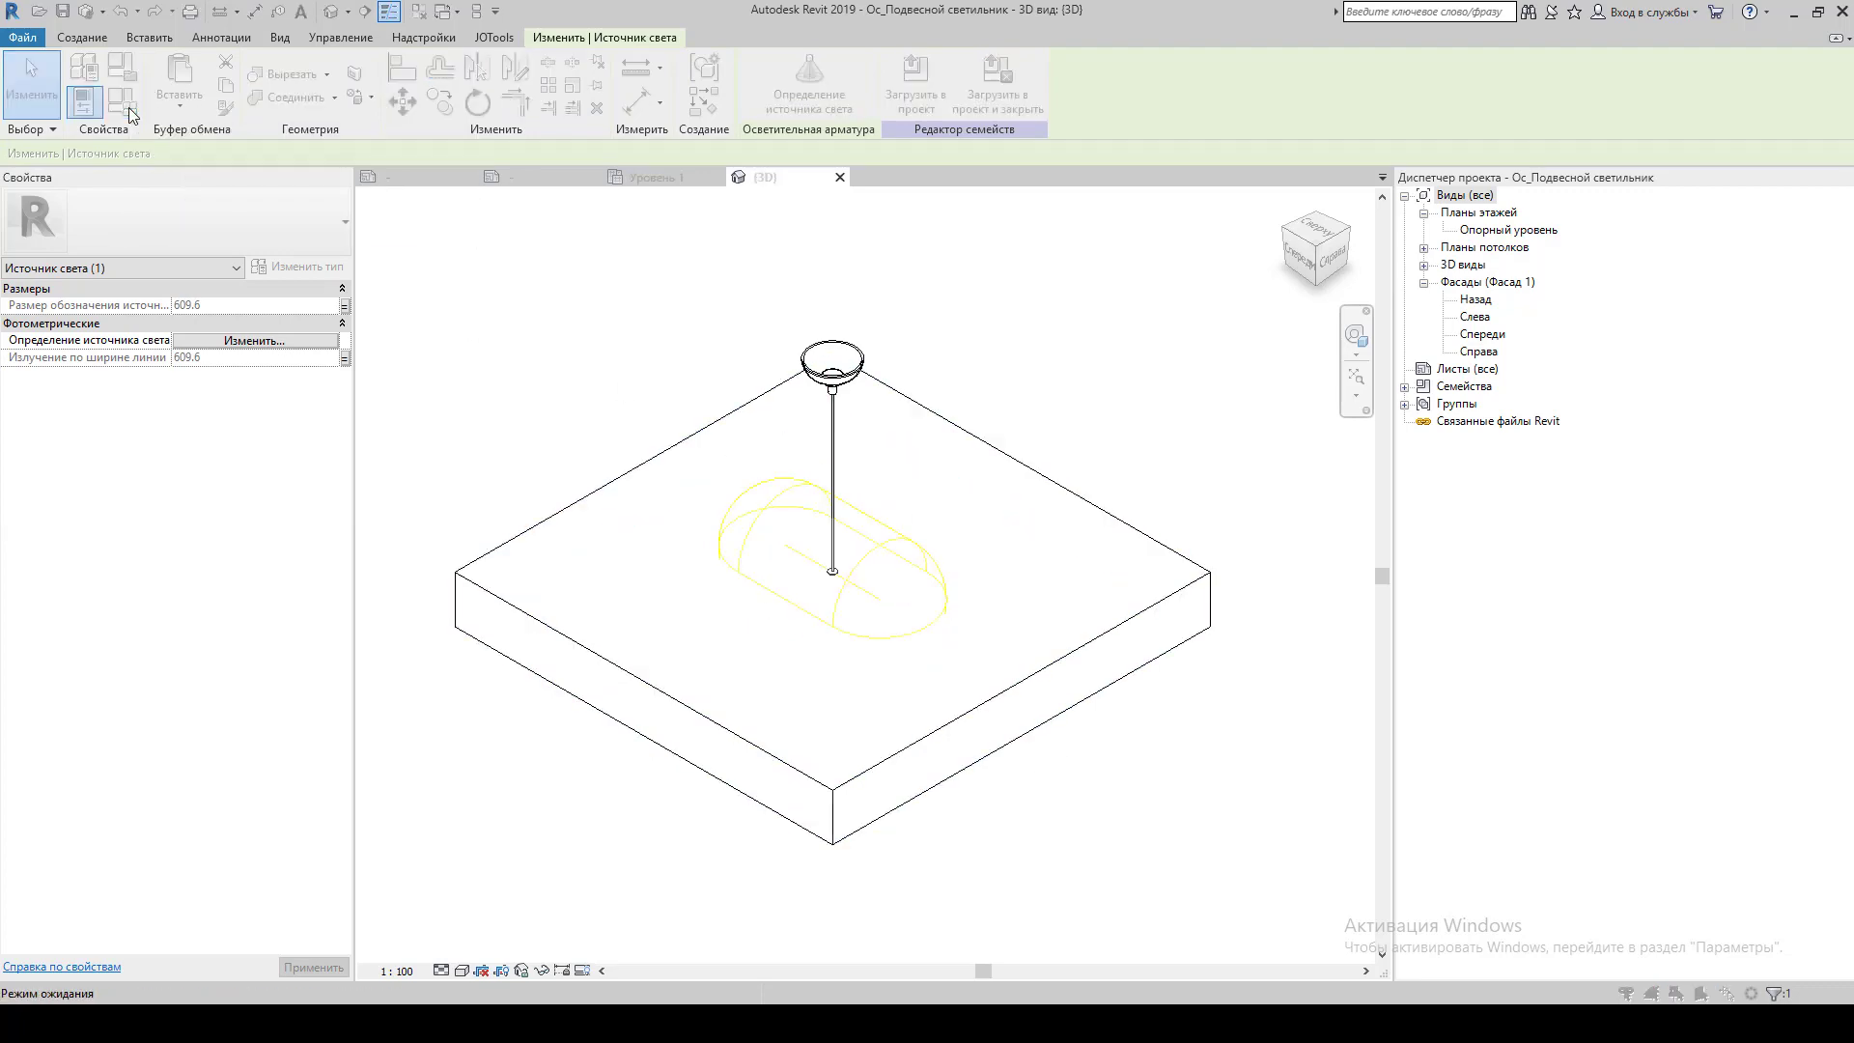
scroll(645, 495, down, 2)
scroll(645, 495, down, 1)
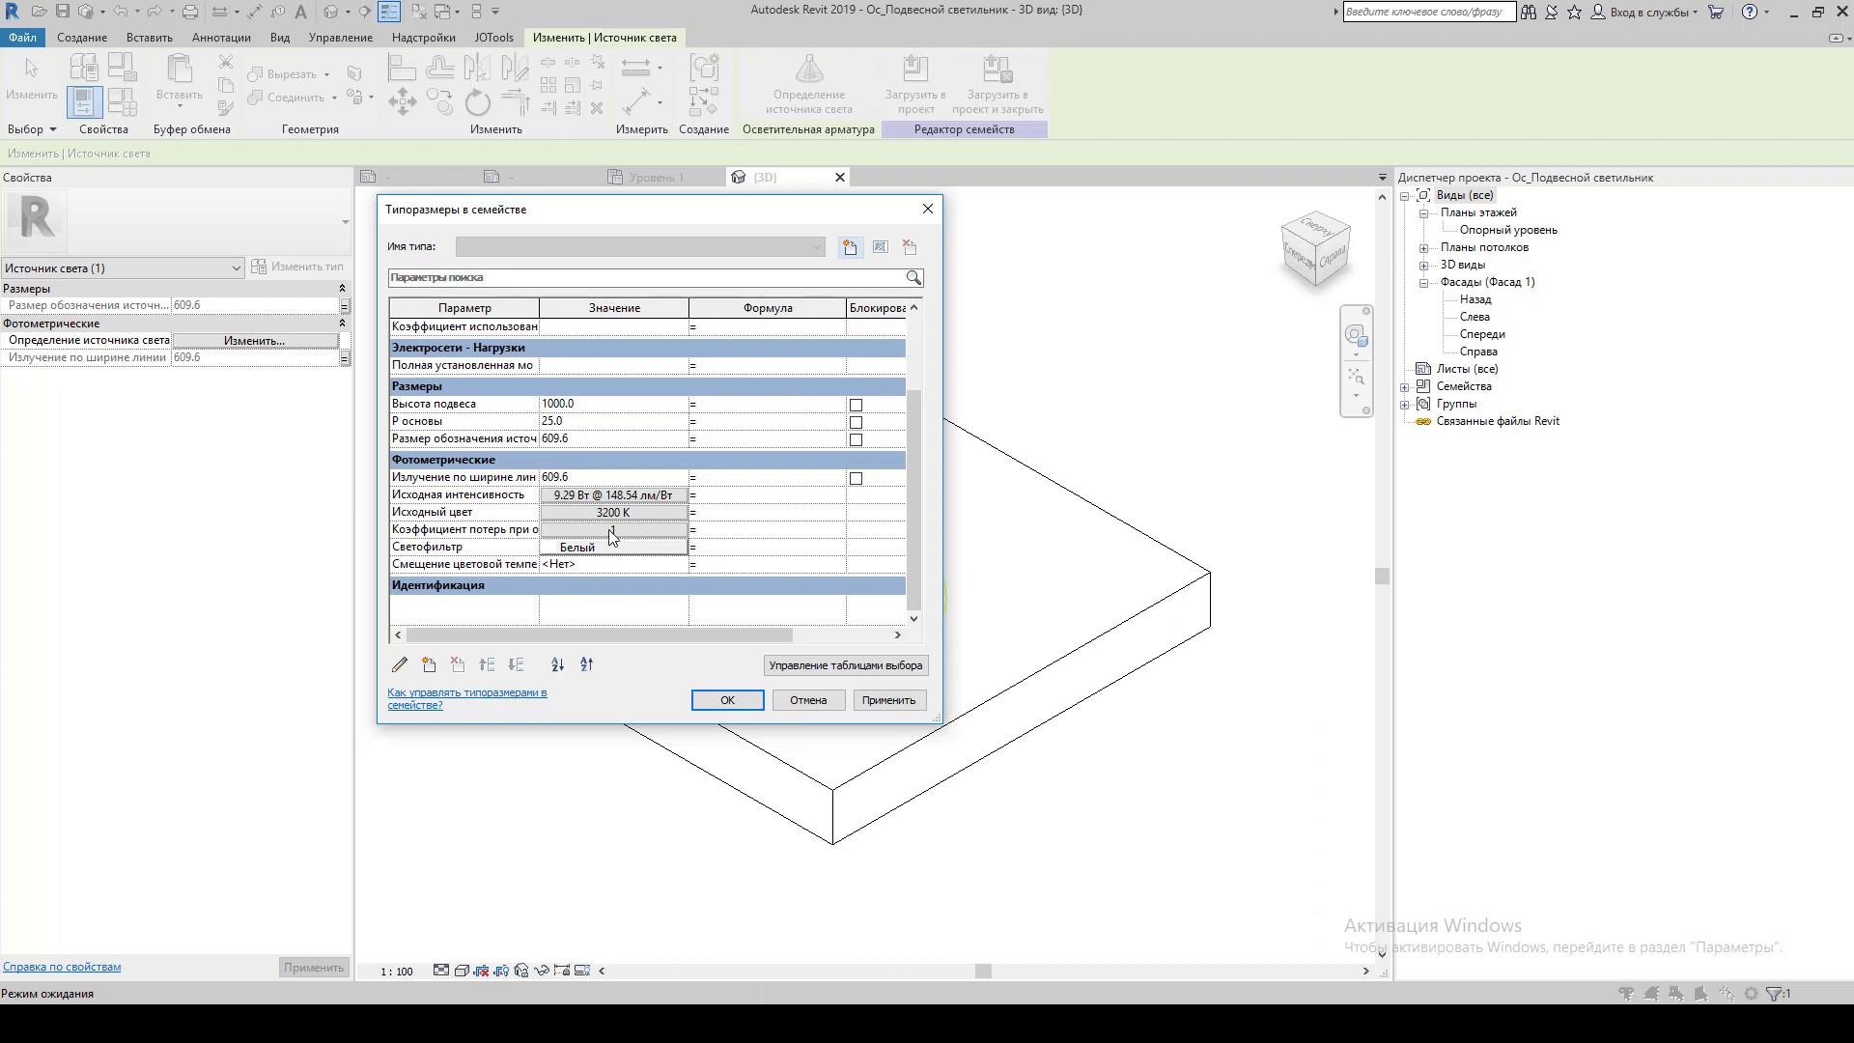
click(573, 480)
click(753, 699)
click(891, 561)
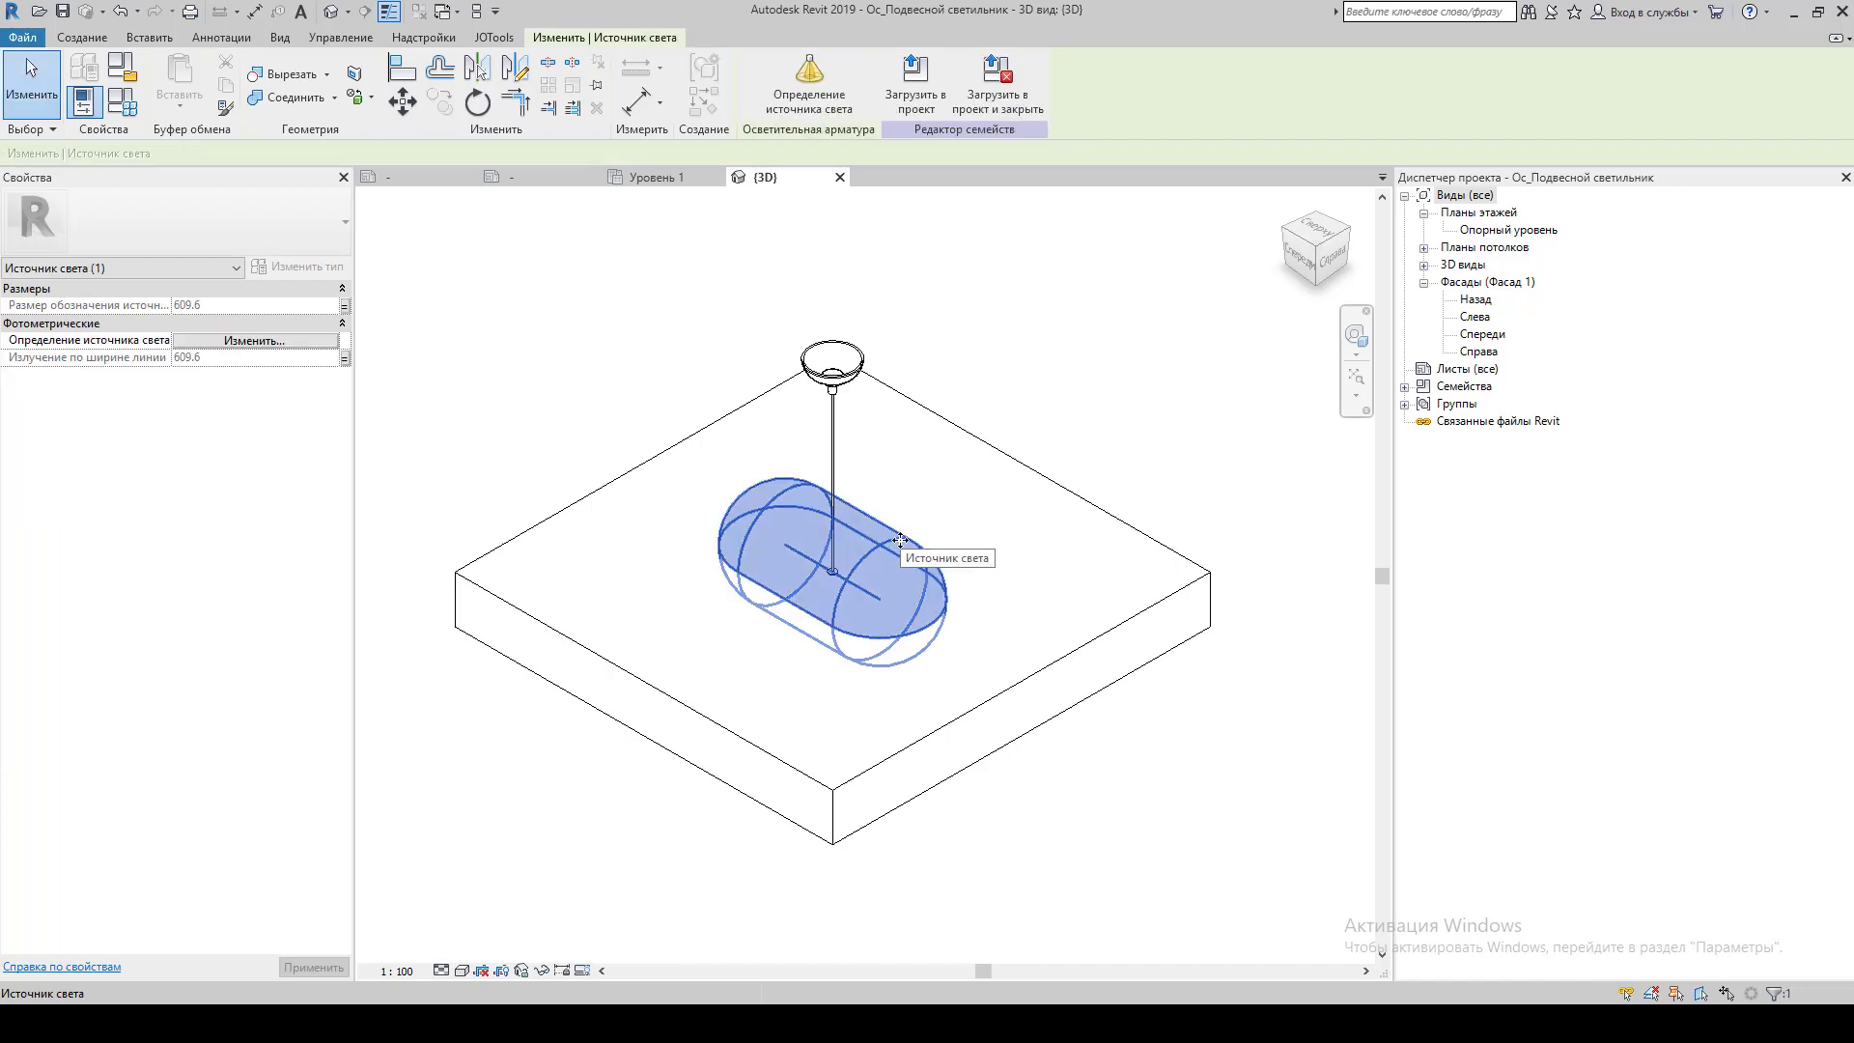
click(816, 295)
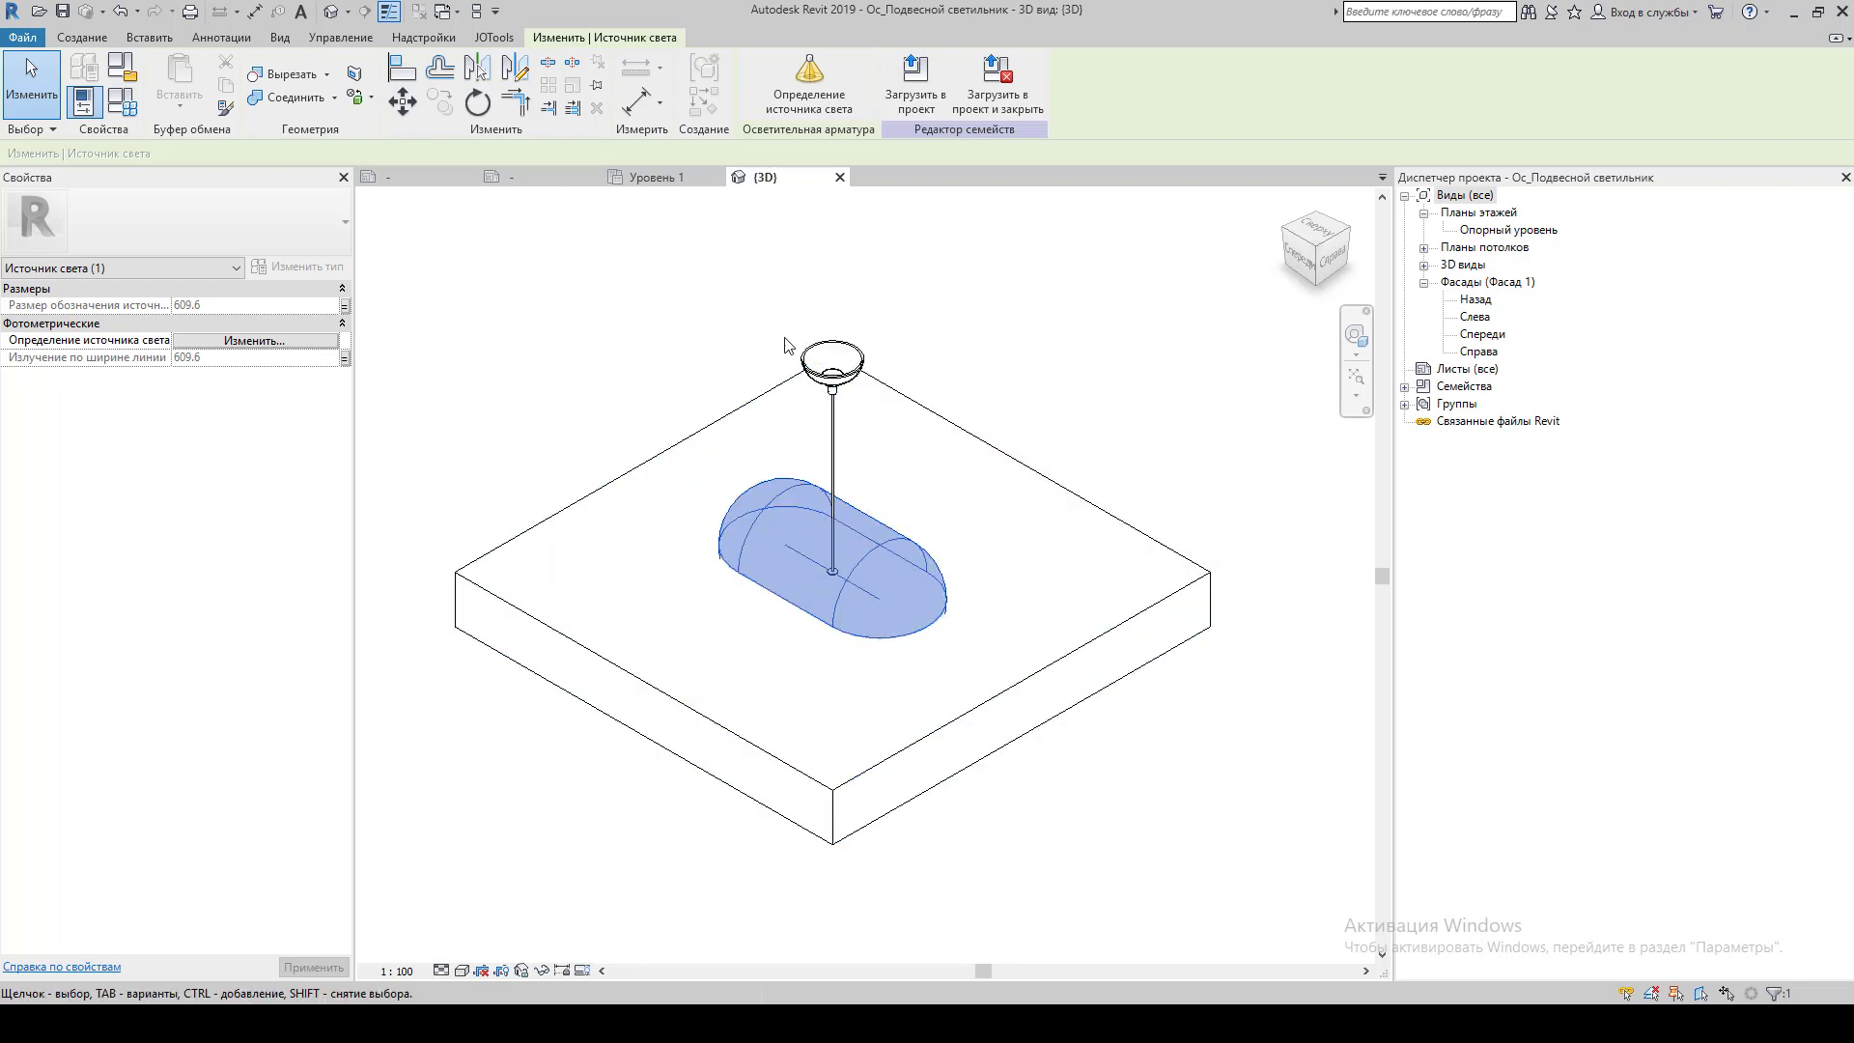
Define the light source as Point emission with Hemispherical distribution, after previewing the other shapes.
click(862, 574)
click(806, 111)
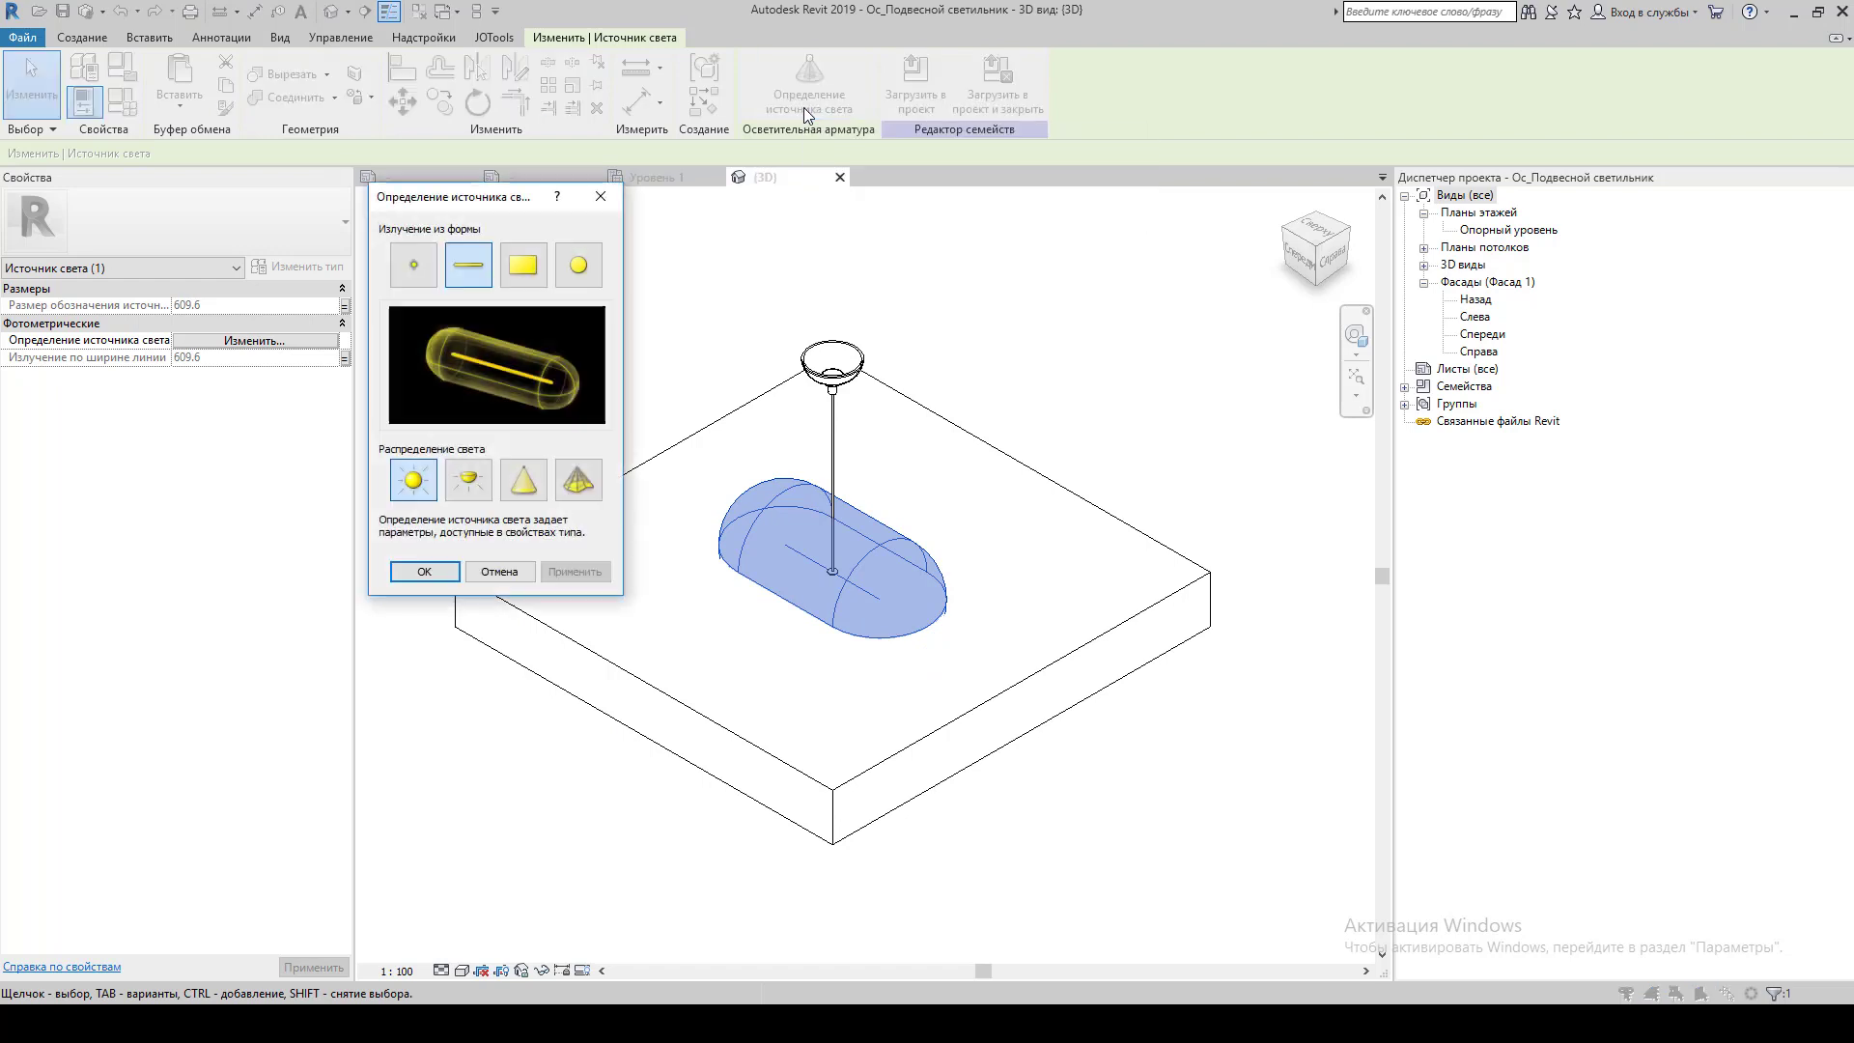
click(415, 270)
click(486, 278)
click(517, 271)
click(577, 271)
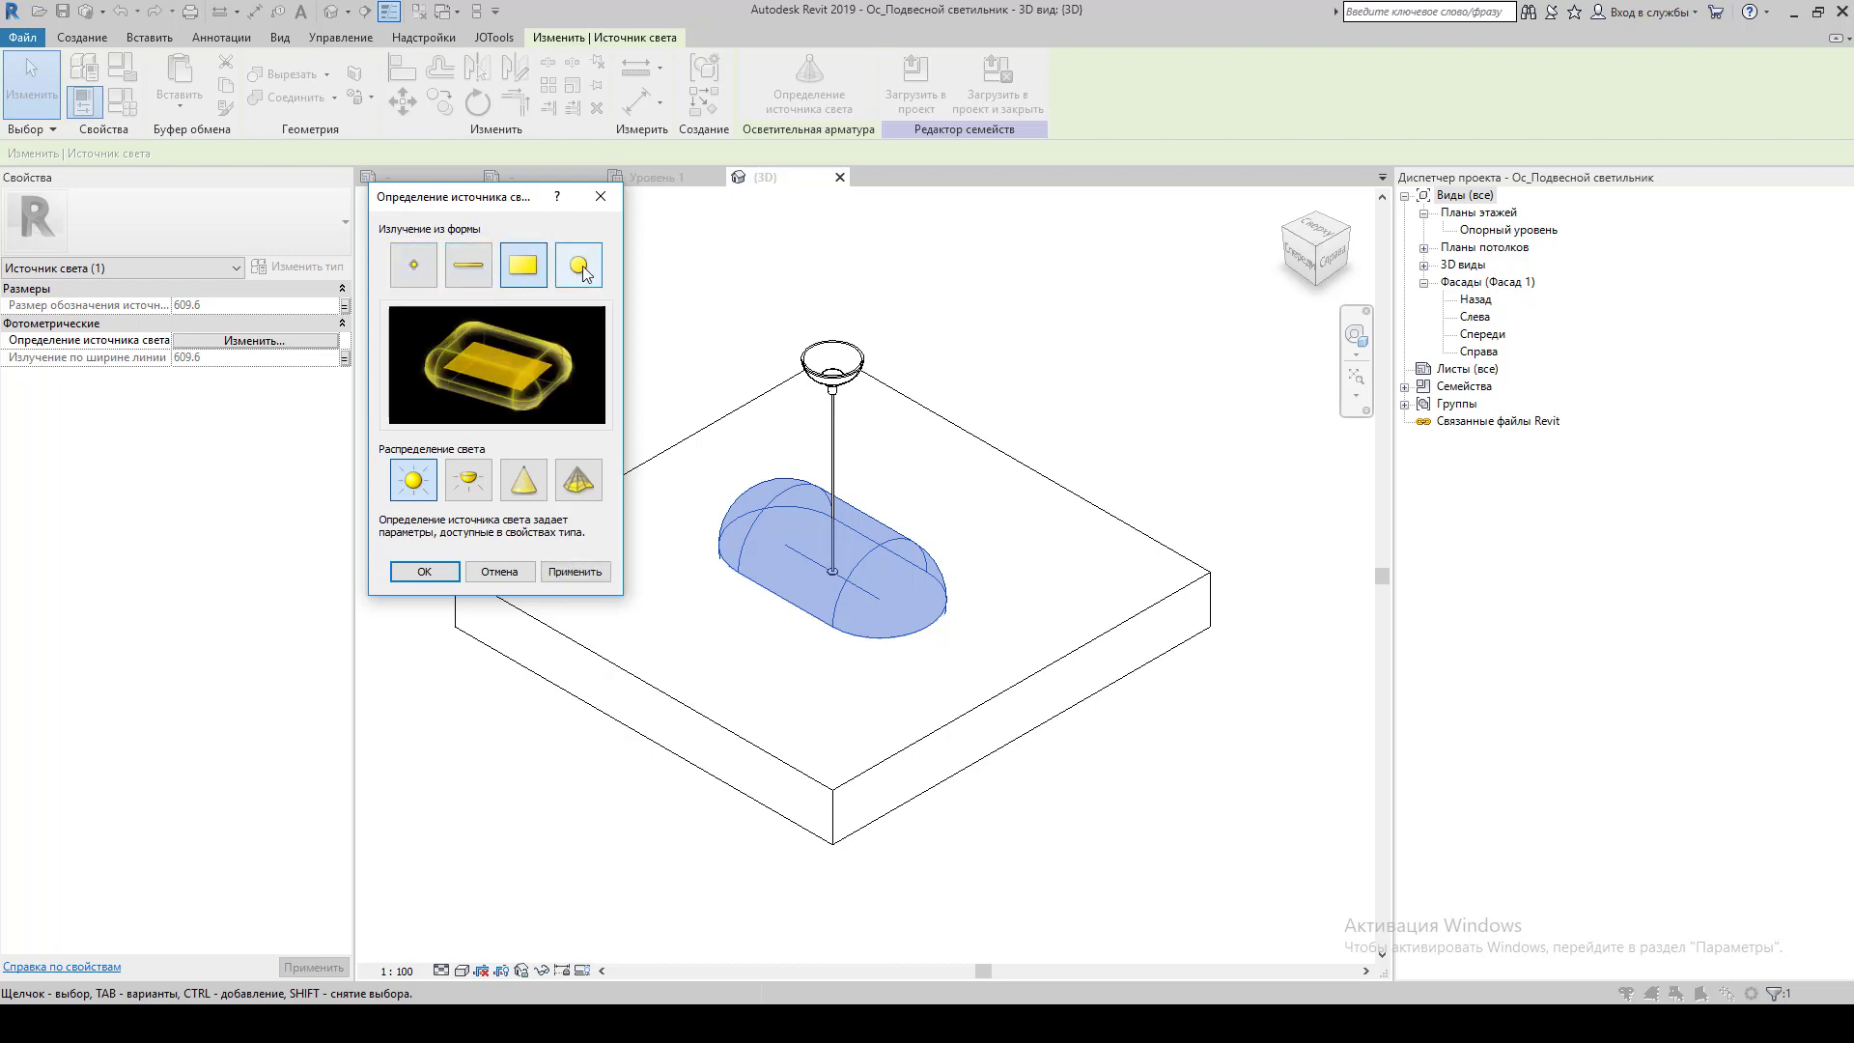
click(415, 281)
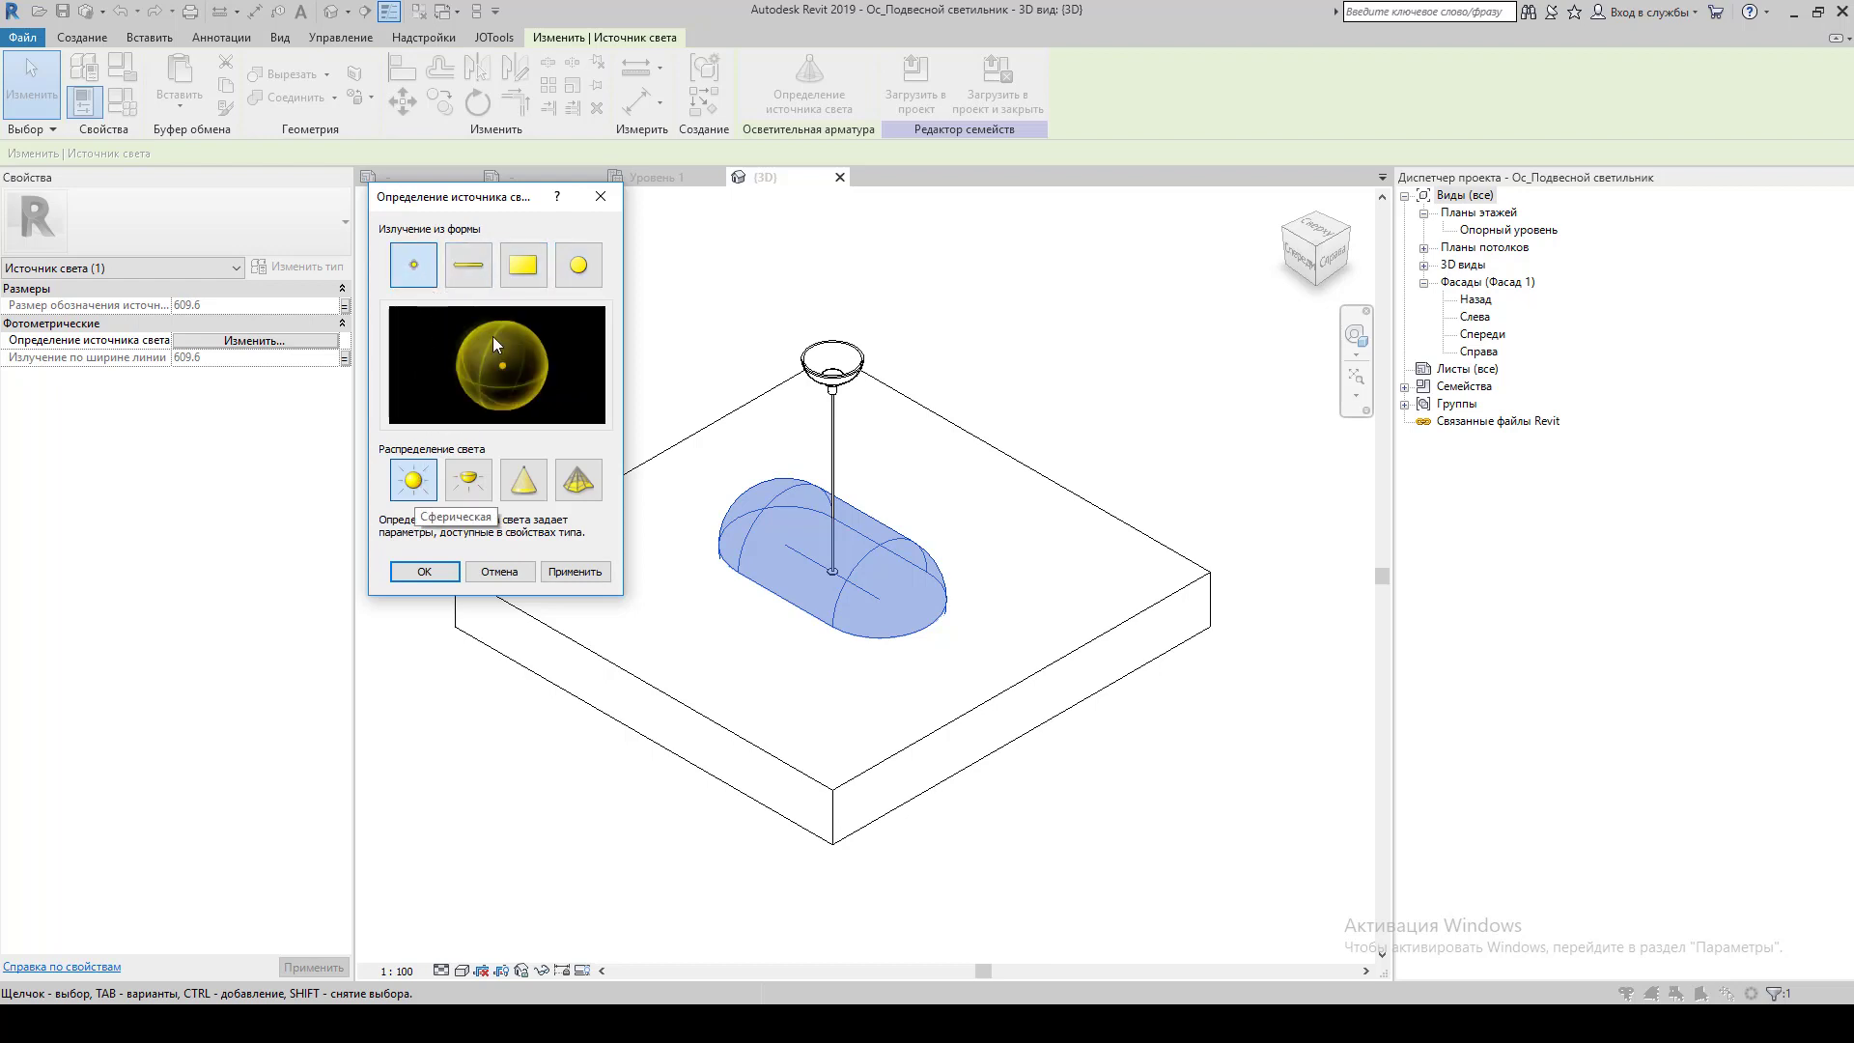
click(463, 491)
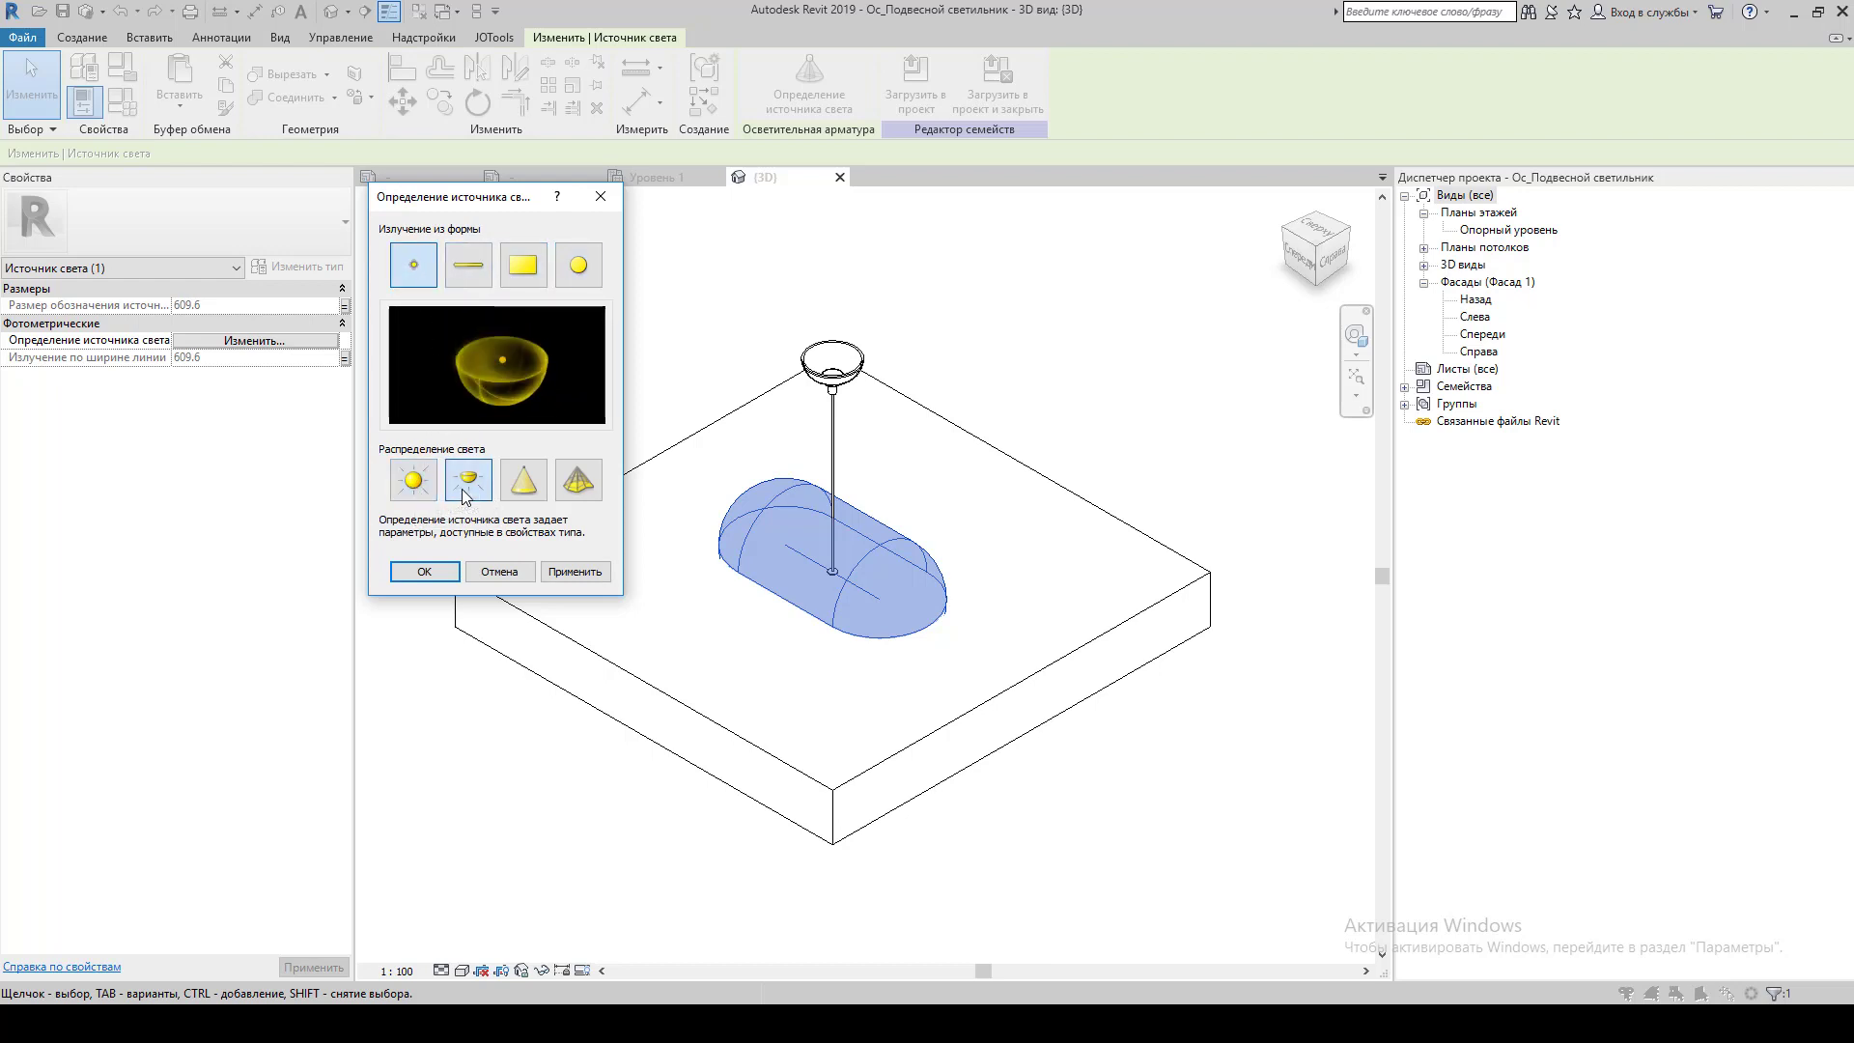
click(521, 490)
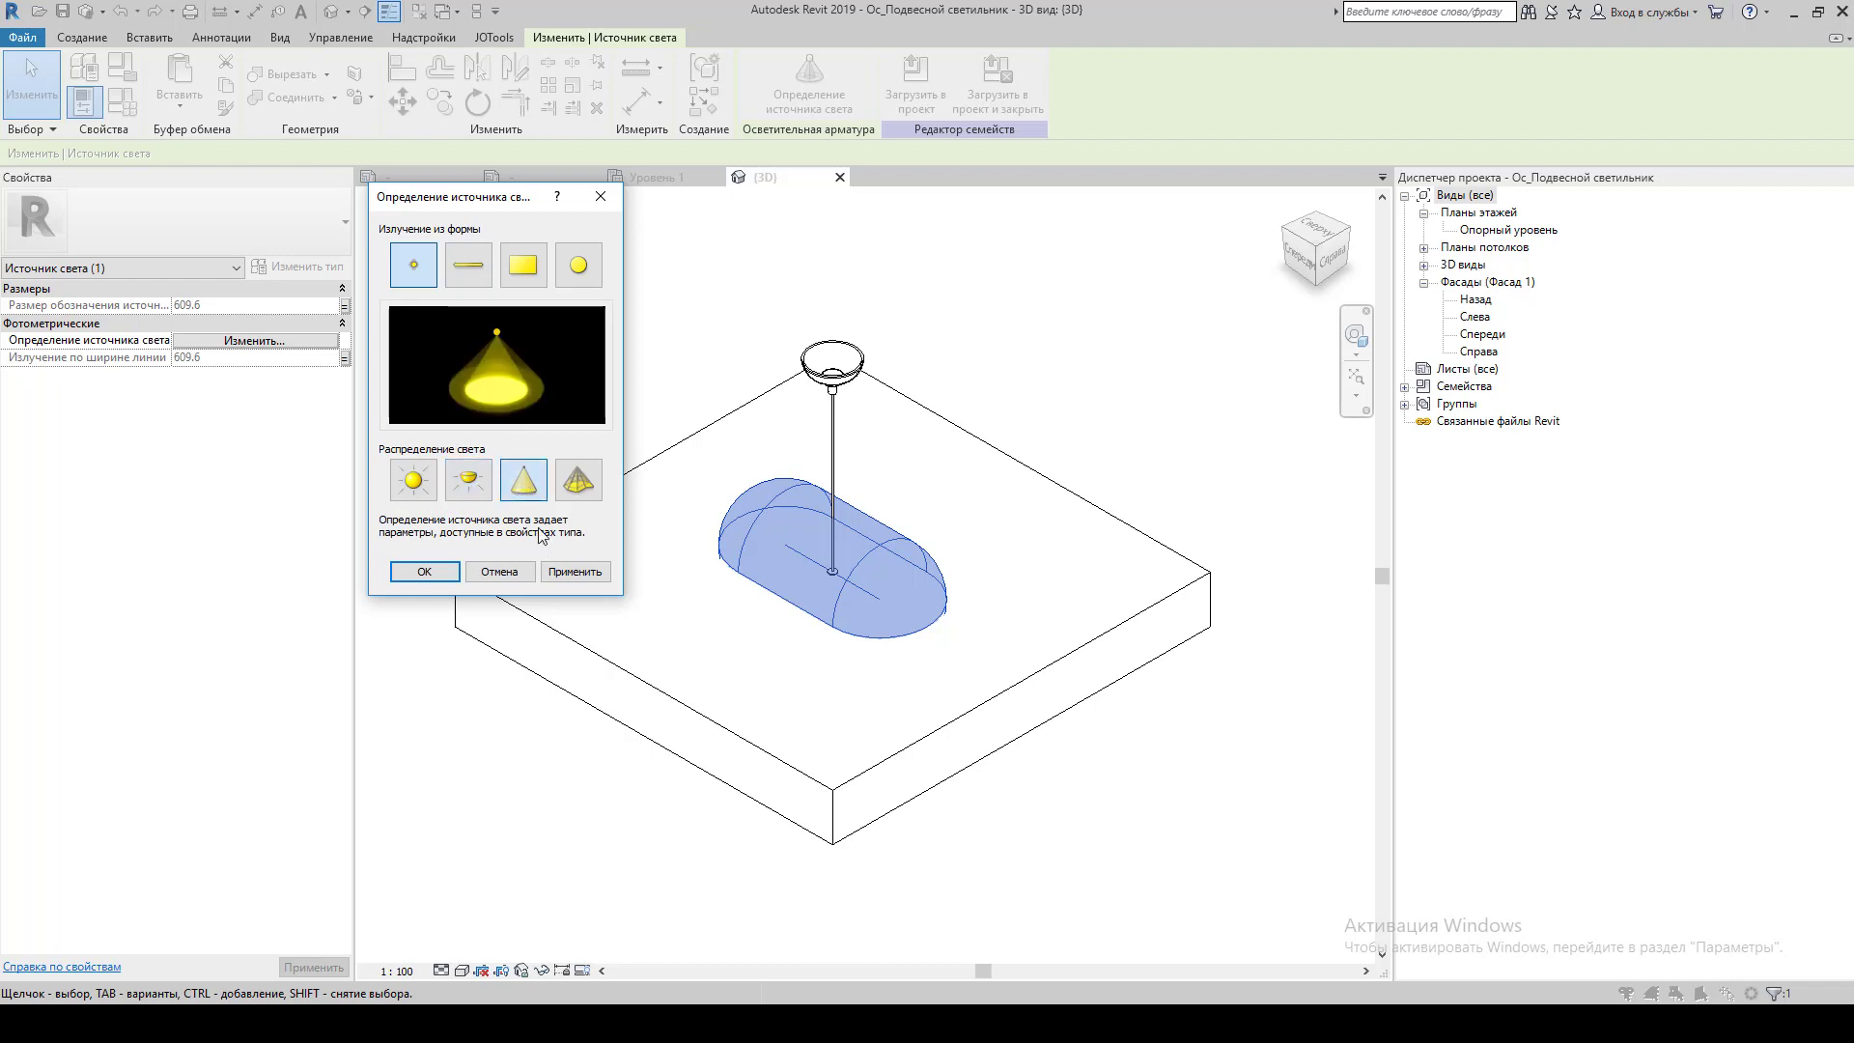
click(580, 490)
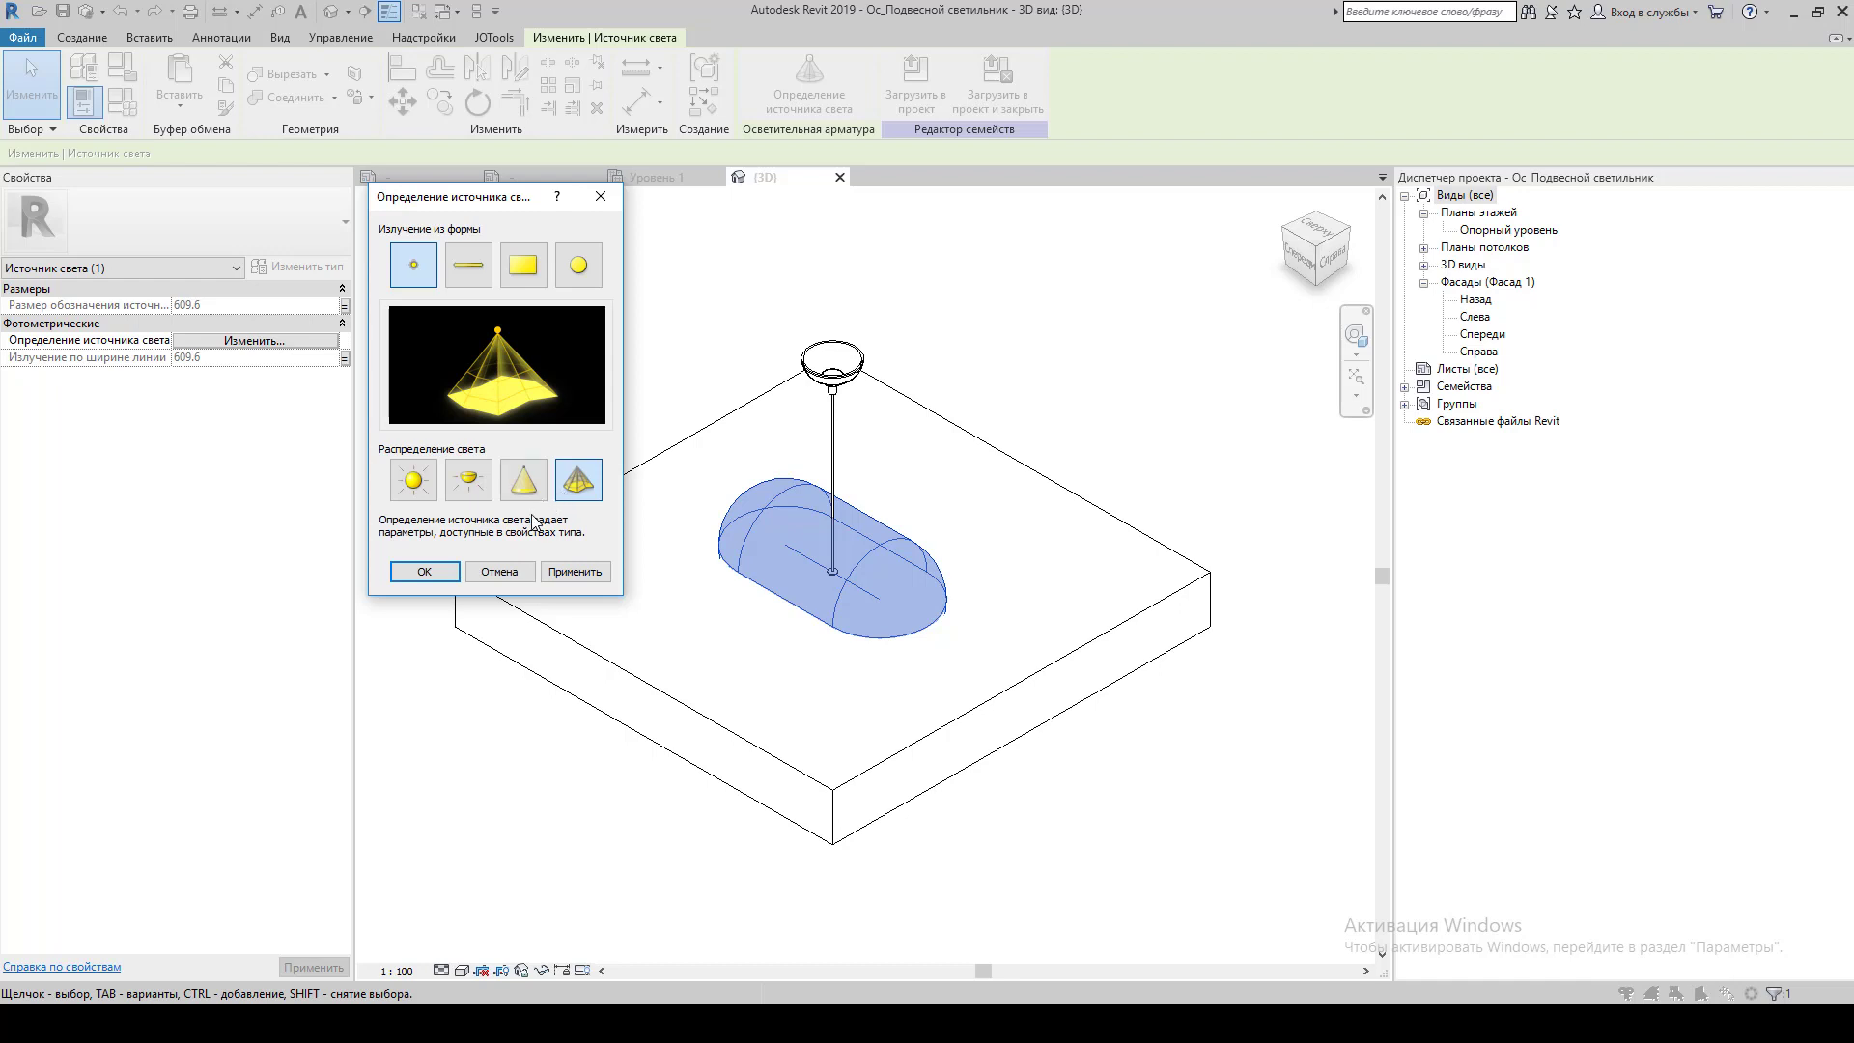
click(464, 496)
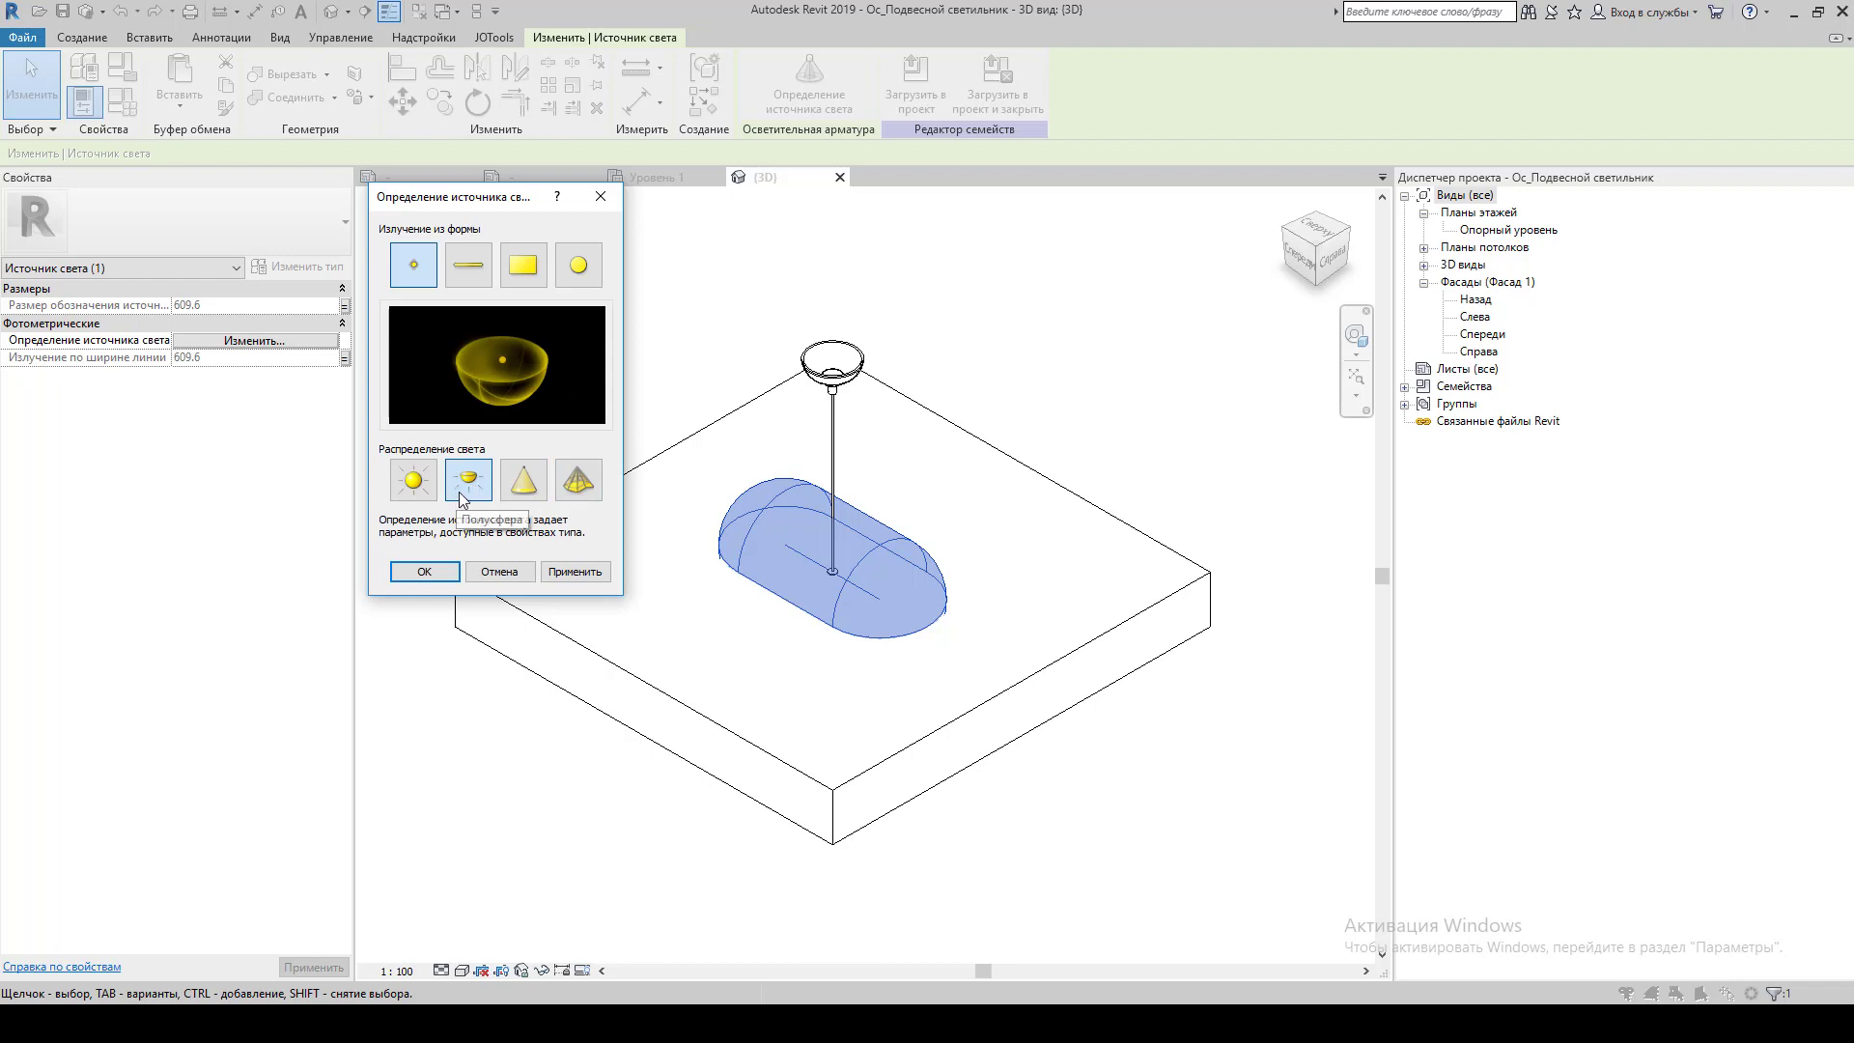
click(427, 571)
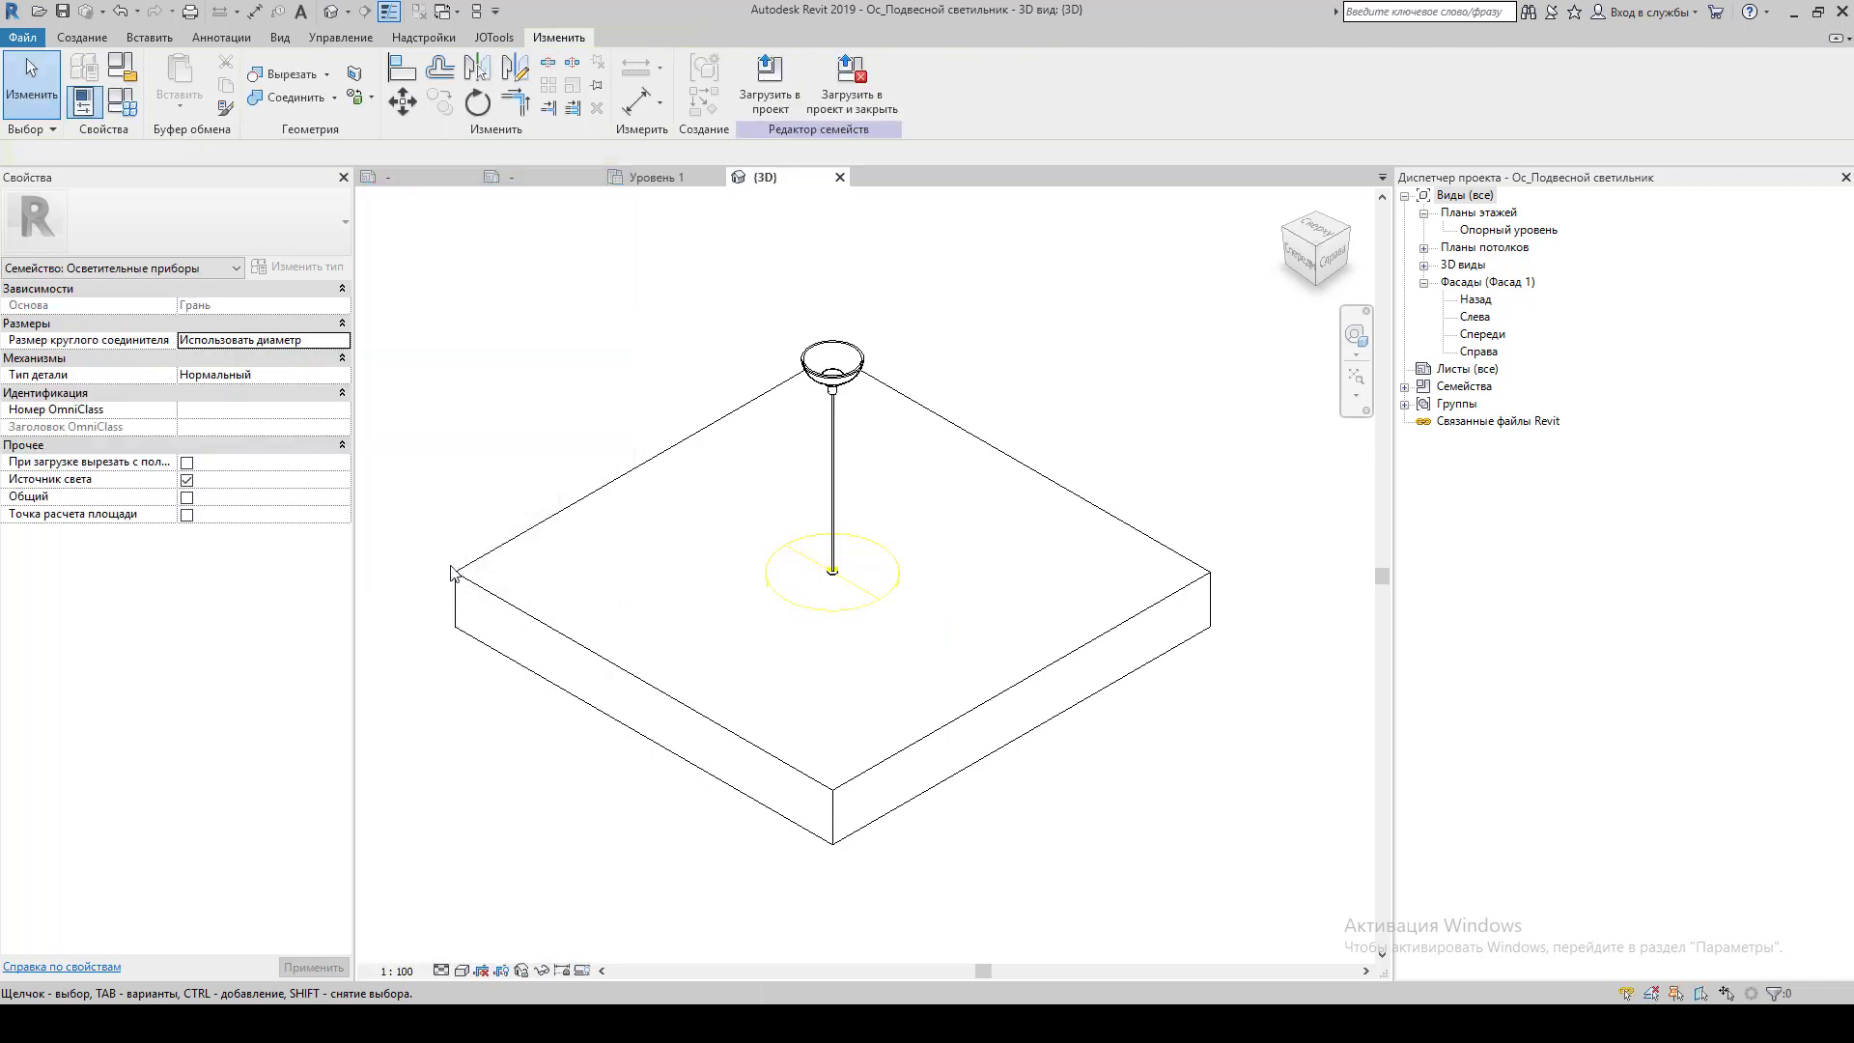
With the light source selected, open the Слева (Left) elevation of the fixture.
click(871, 579)
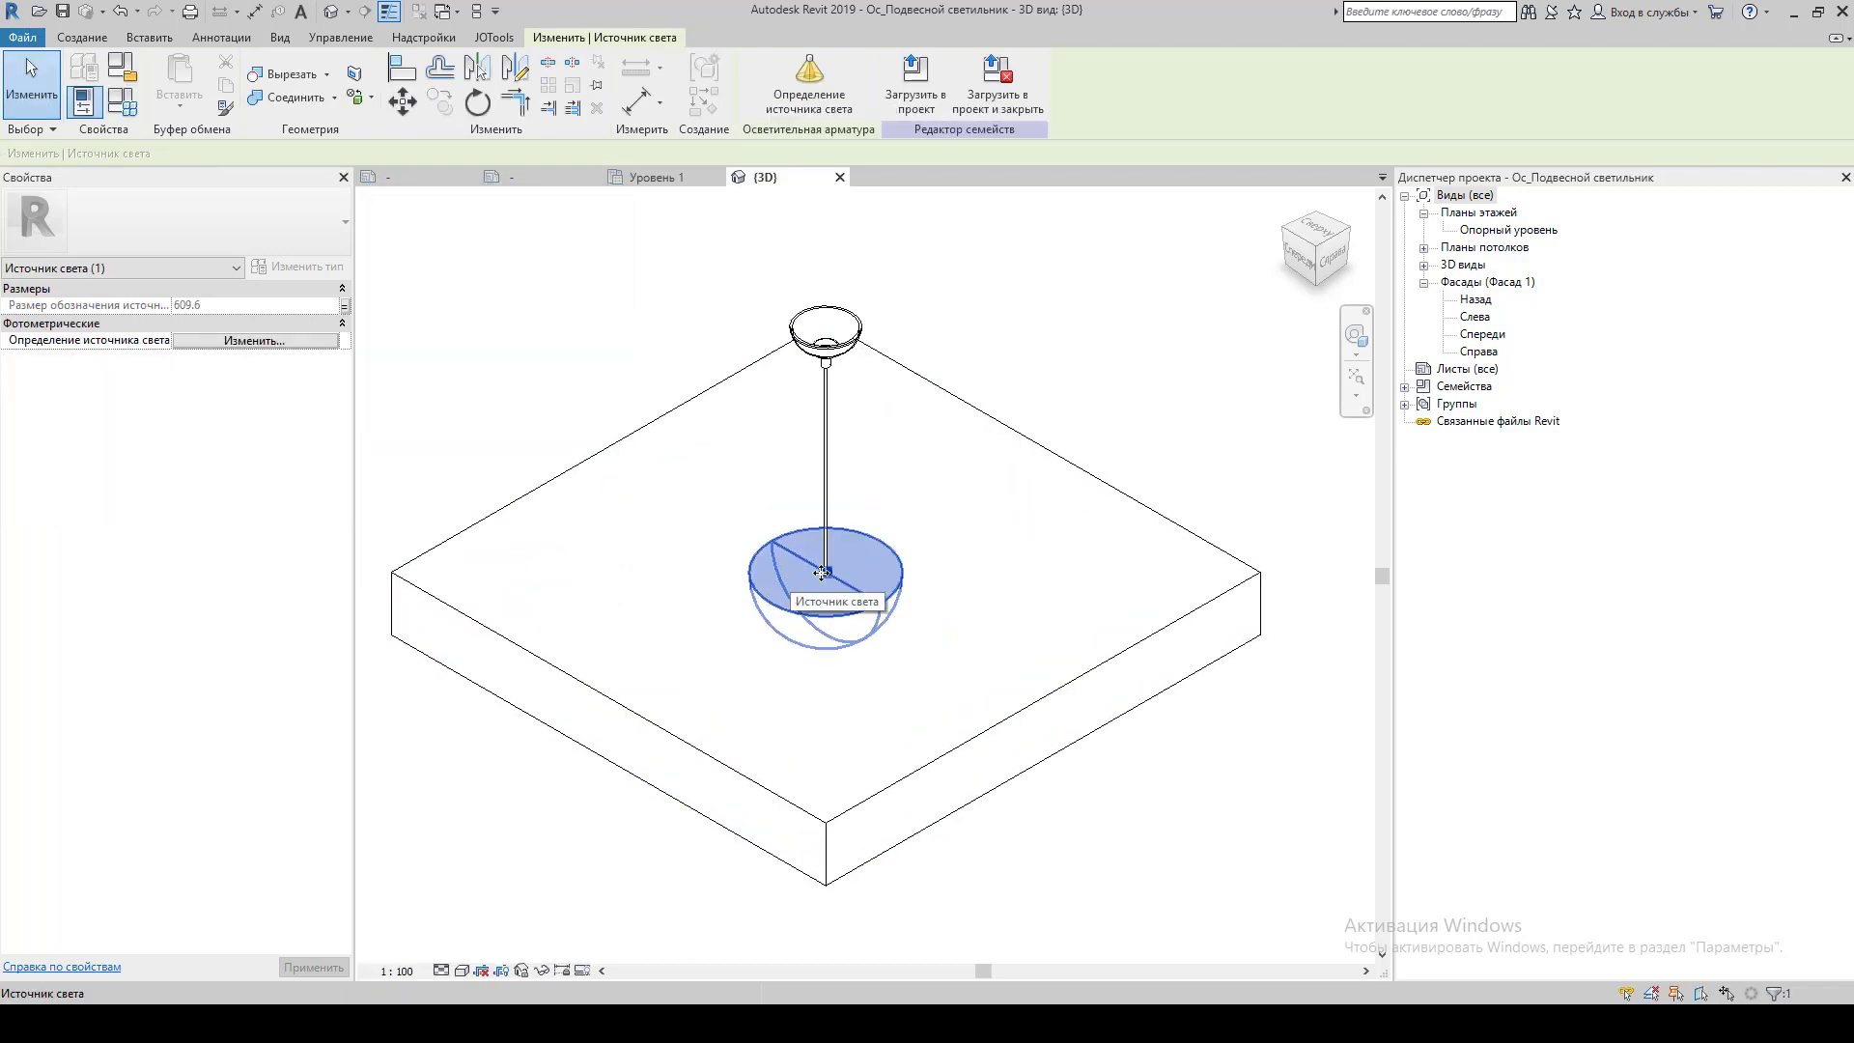
double_click(1473, 336)
double_click(1475, 318)
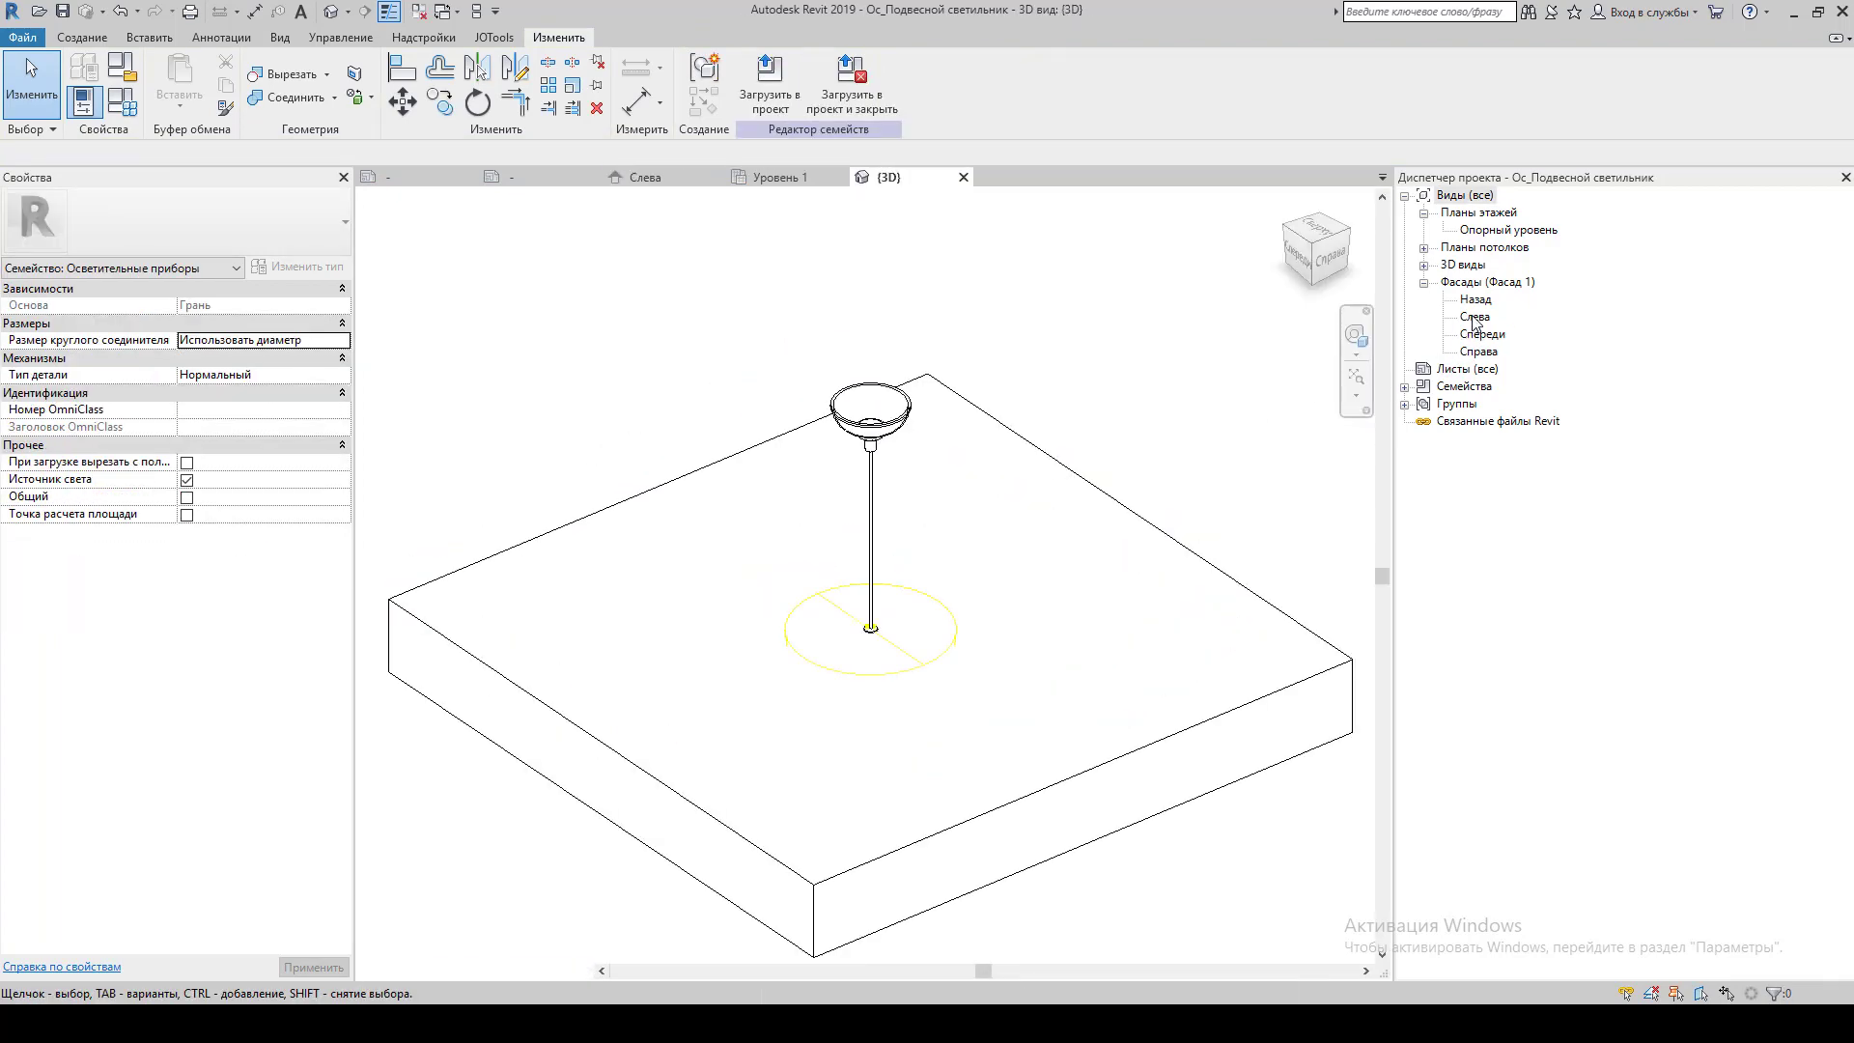
Rotate the light source hemisphere 180° and move it up to just below the lamp.
click(880, 651)
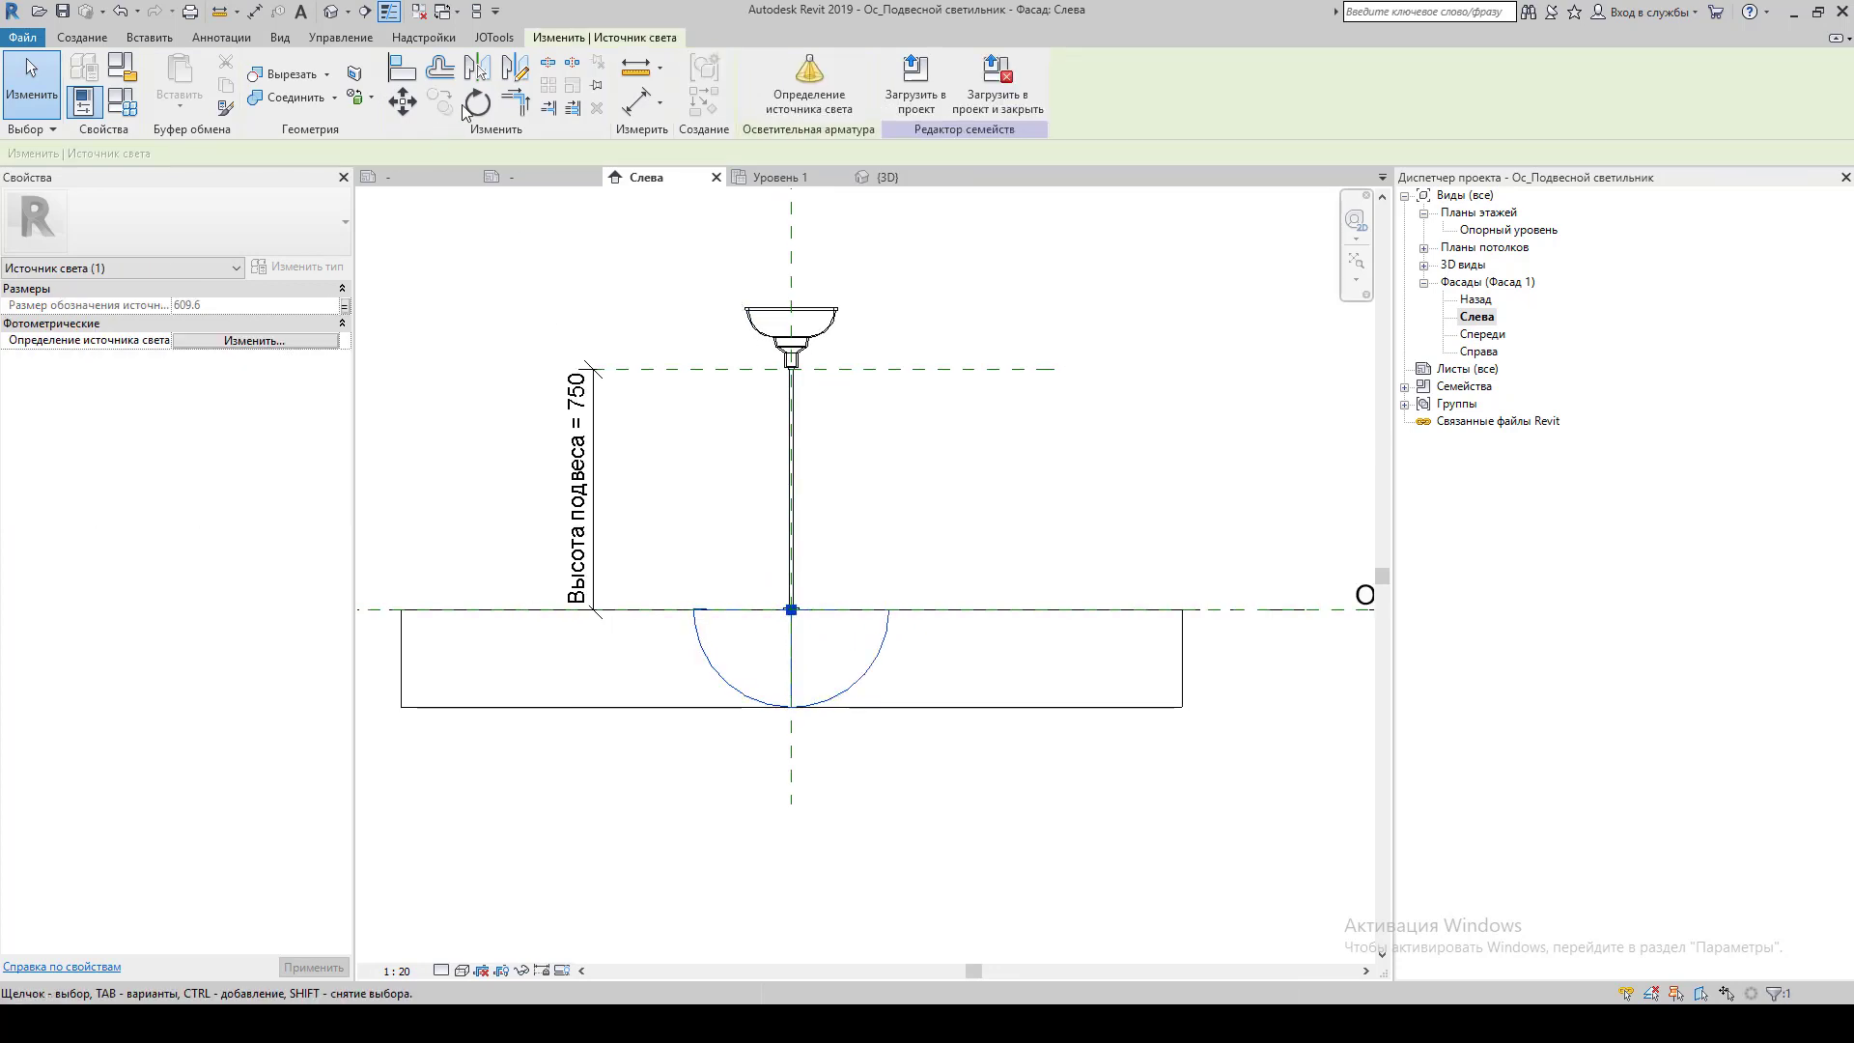
click(473, 106)
scroll(798, 683, up, 3)
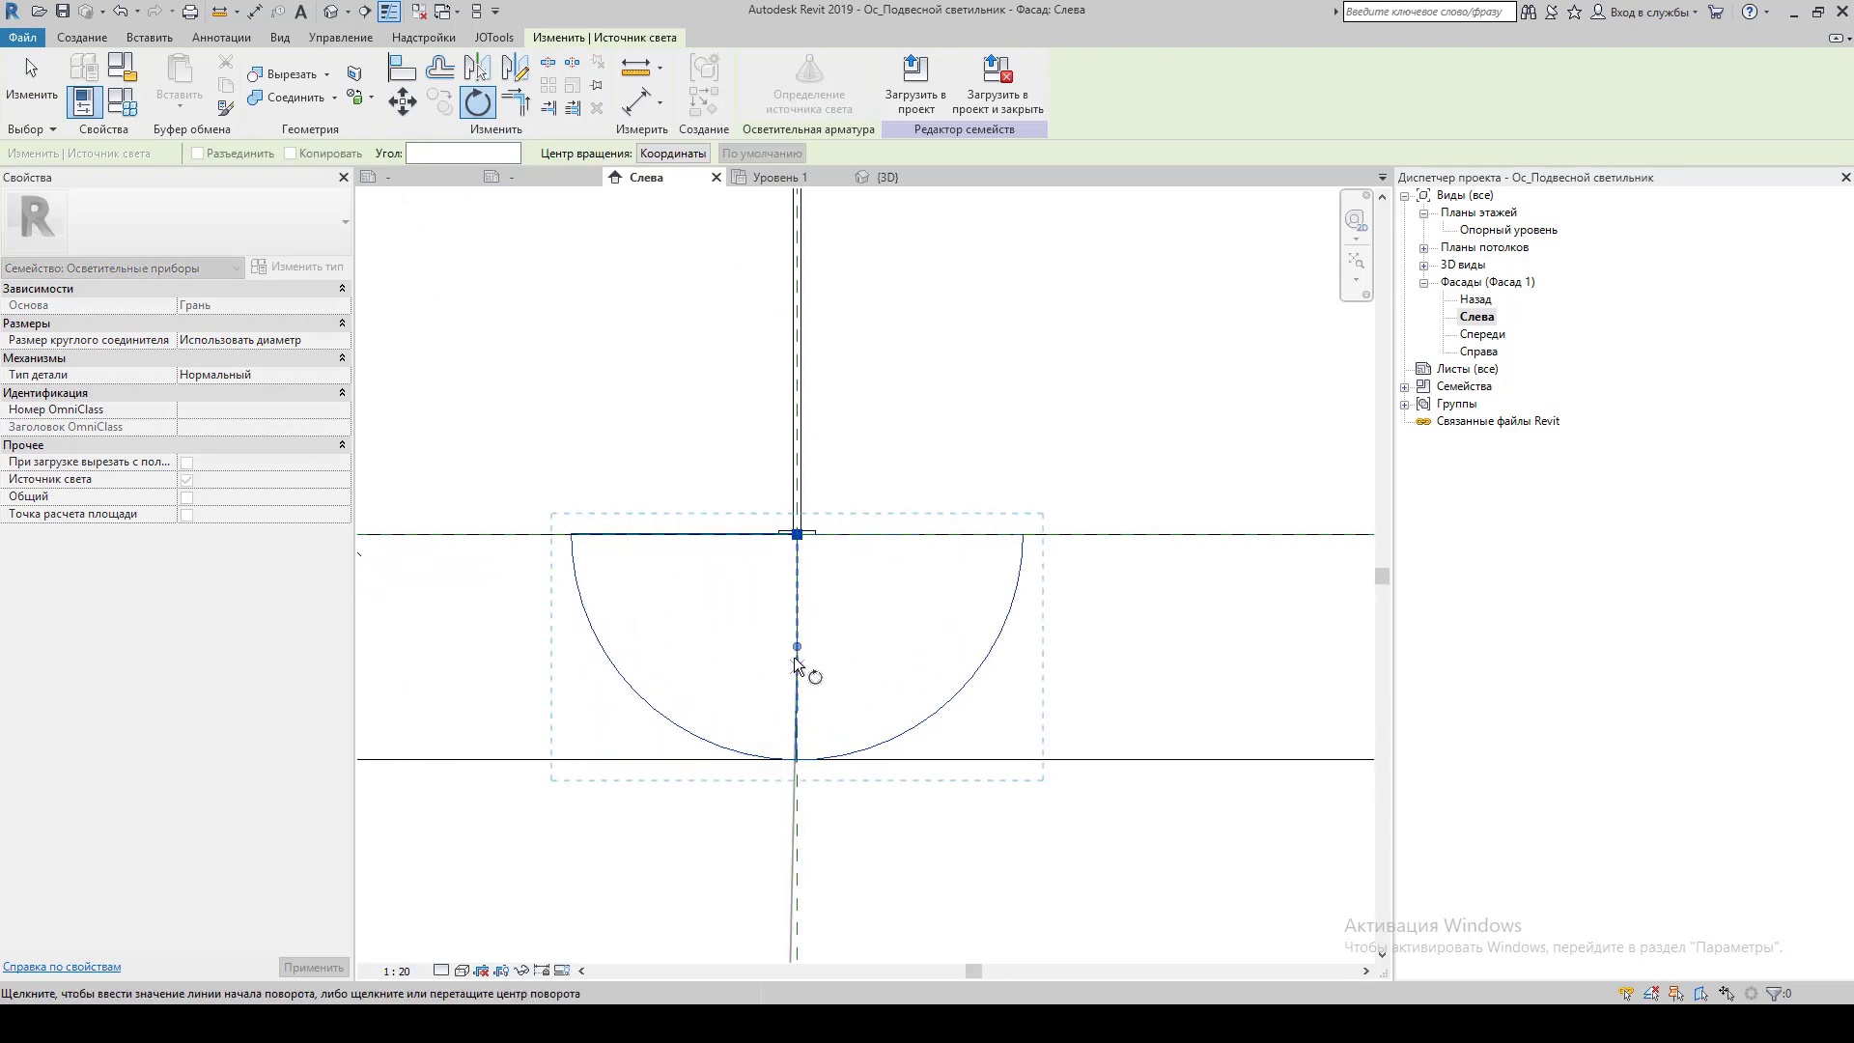
click(1085, 655)
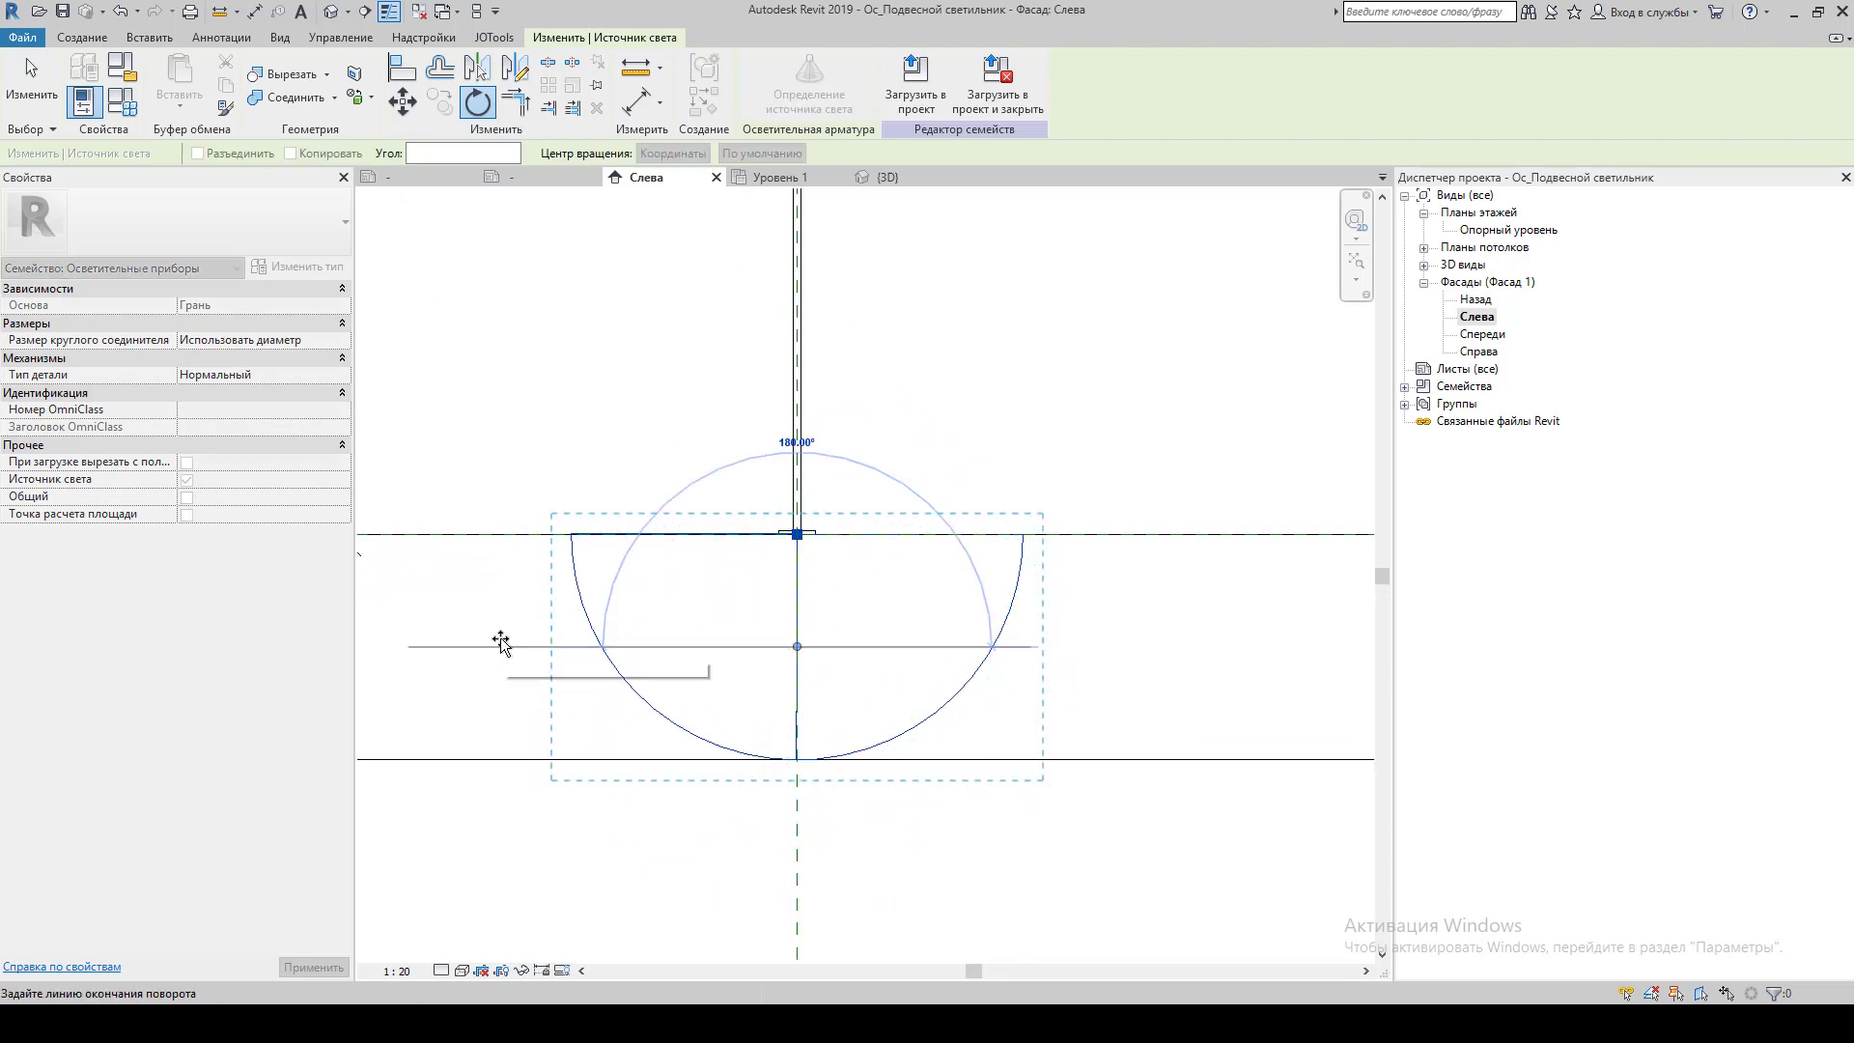
click(496, 641)
scroll(670, 629, down, 2)
drag(814, 493, 828, 290)
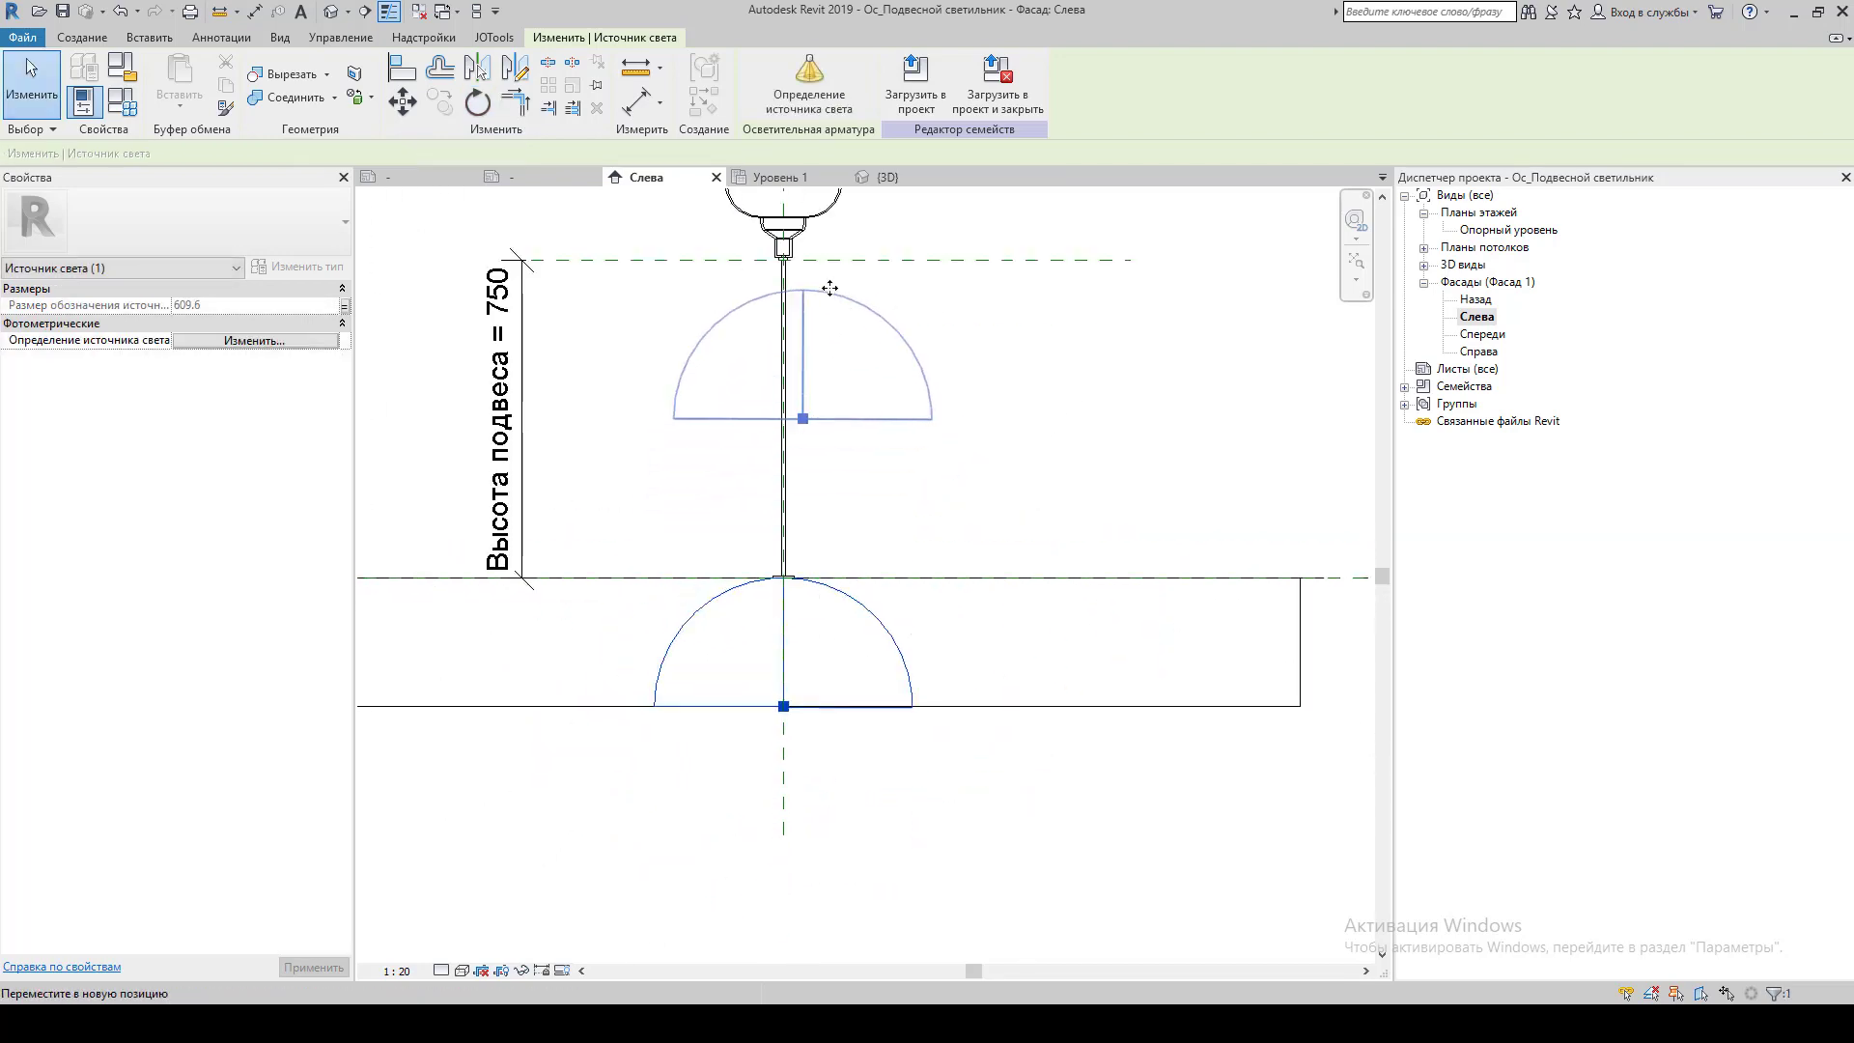
middle_drag(828, 439, 860, 725)
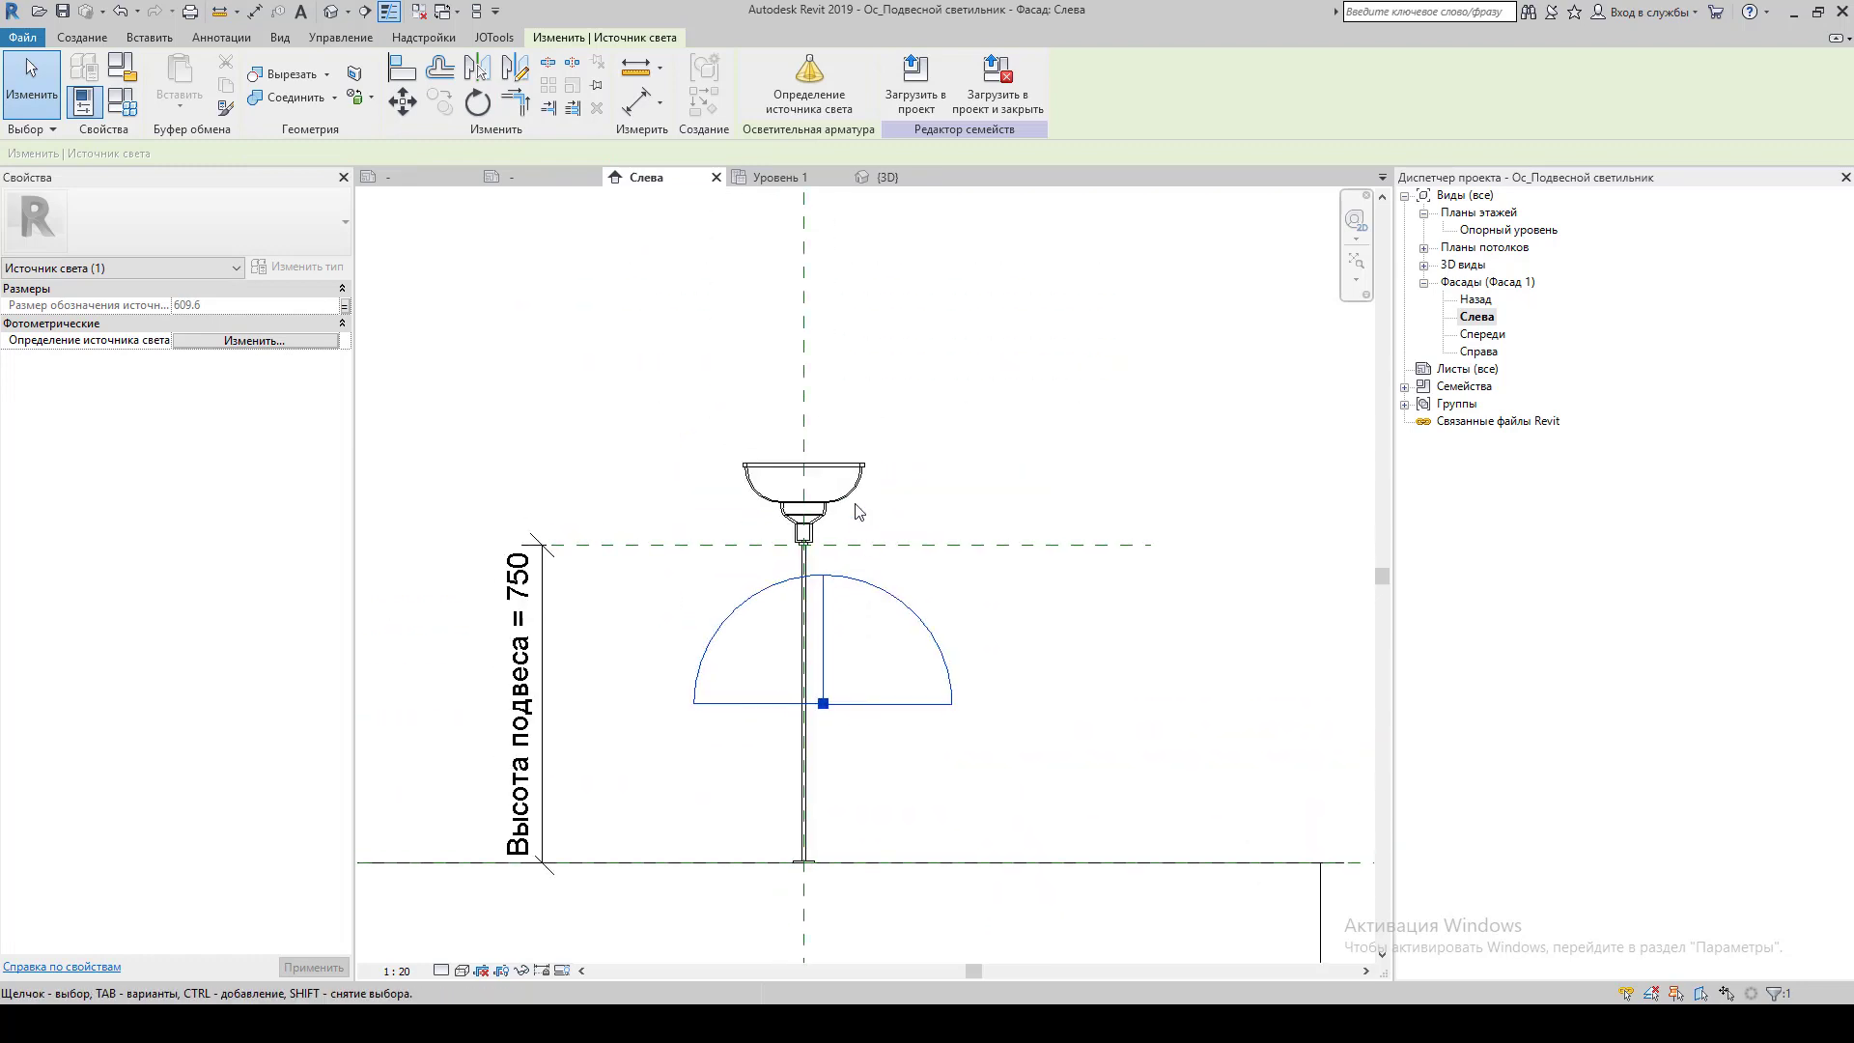
Align the light source to the fixture's vertical axis and to the top of the shade.
key(a)
key(l)
click(824, 628)
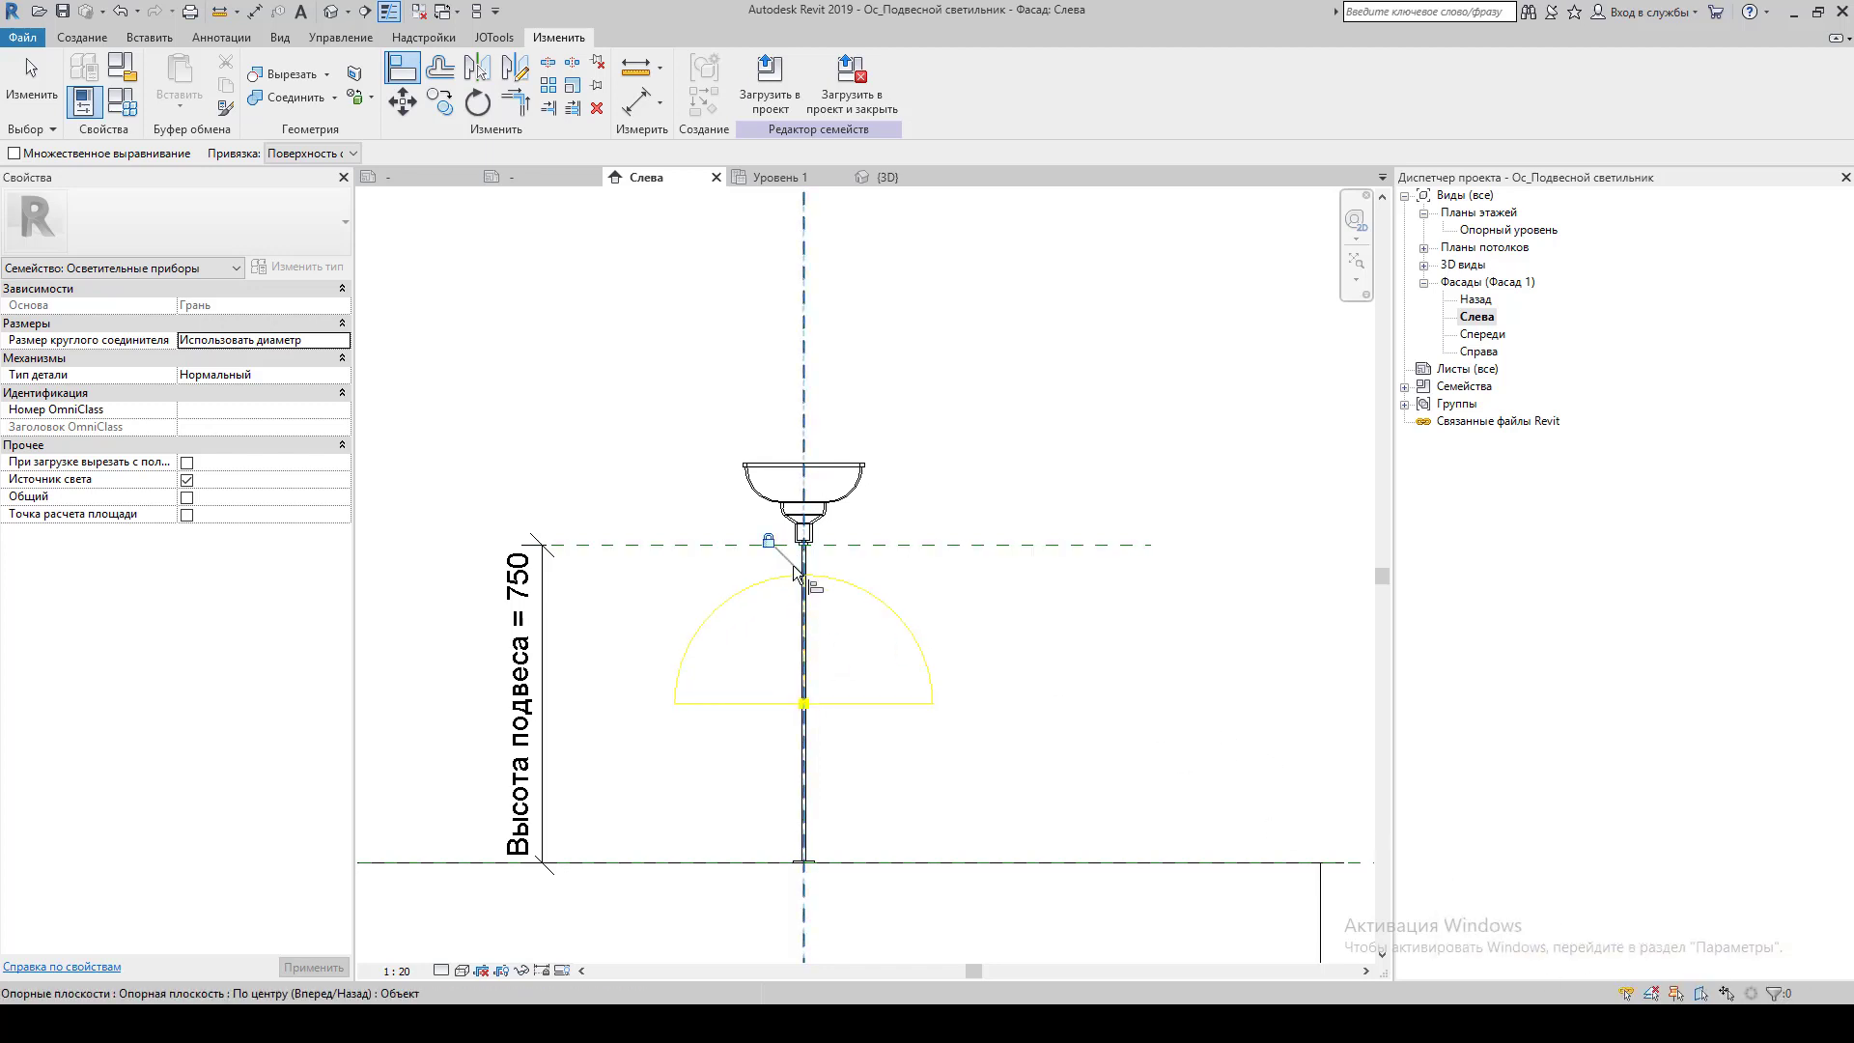
click(830, 464)
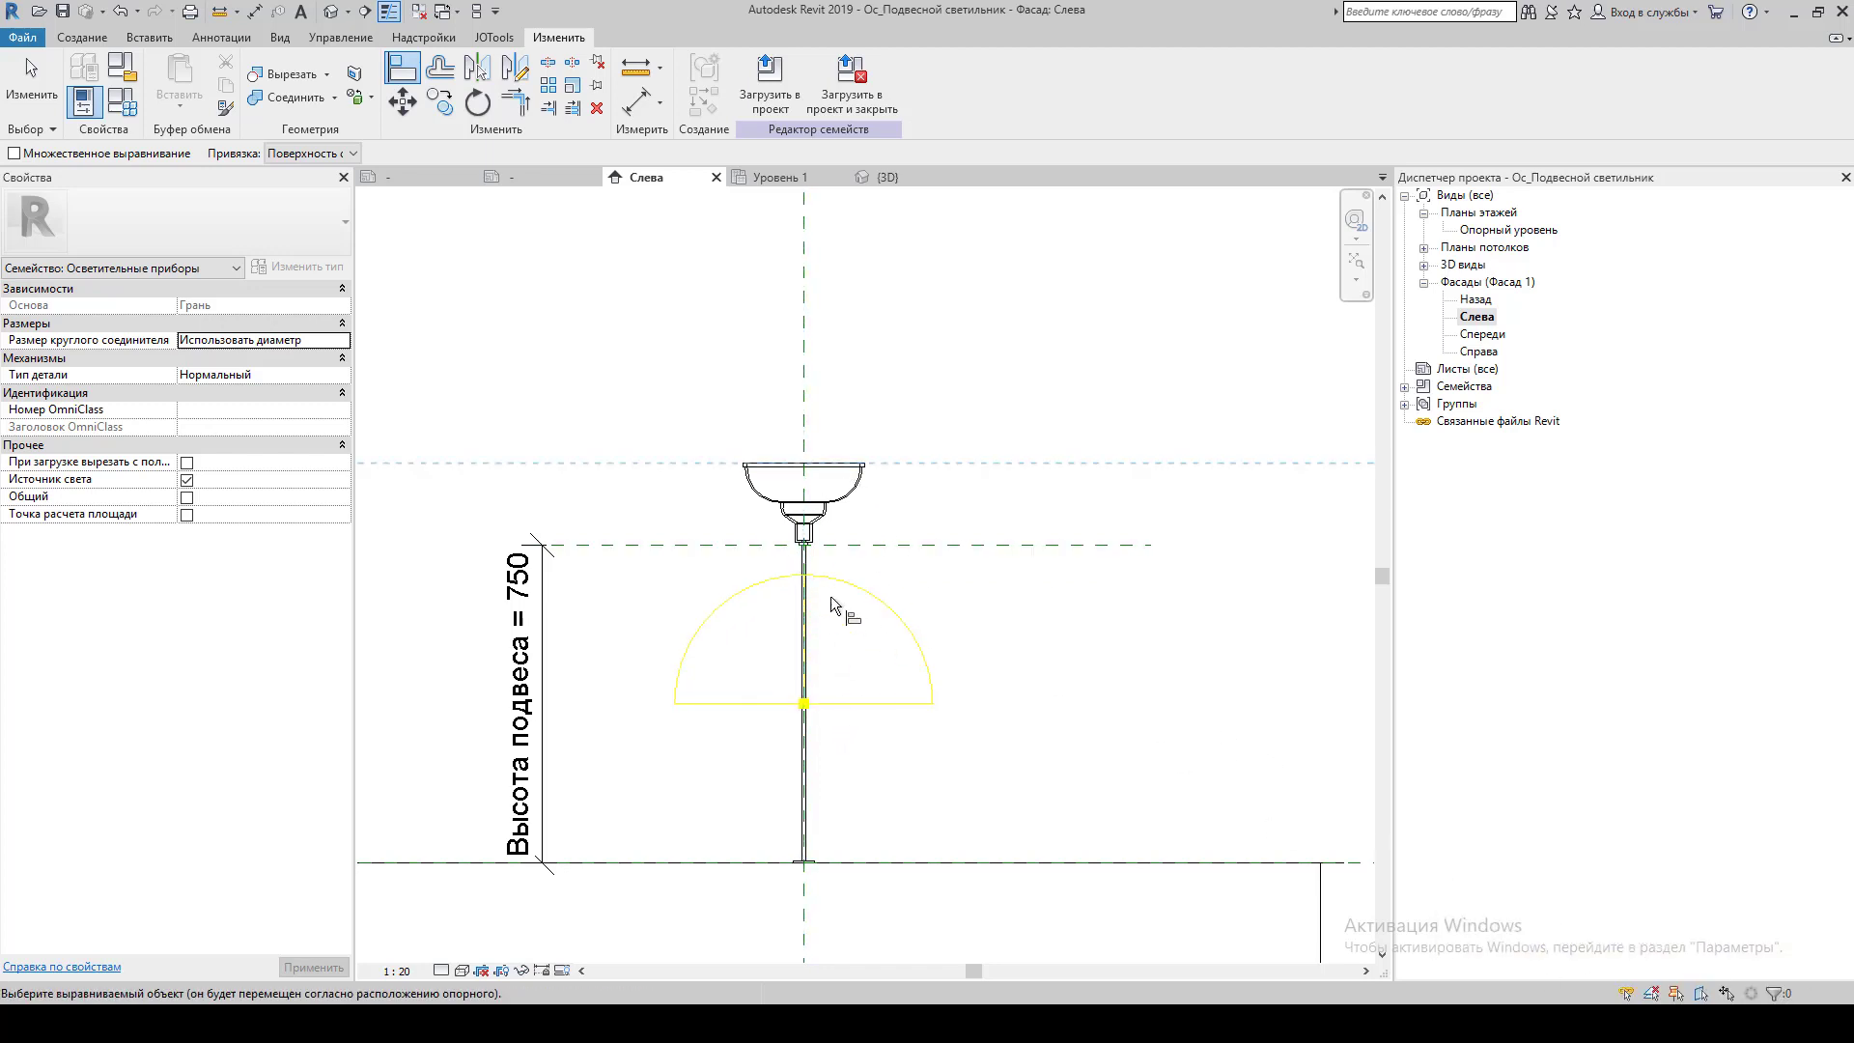
click(848, 704)
key(Escape)
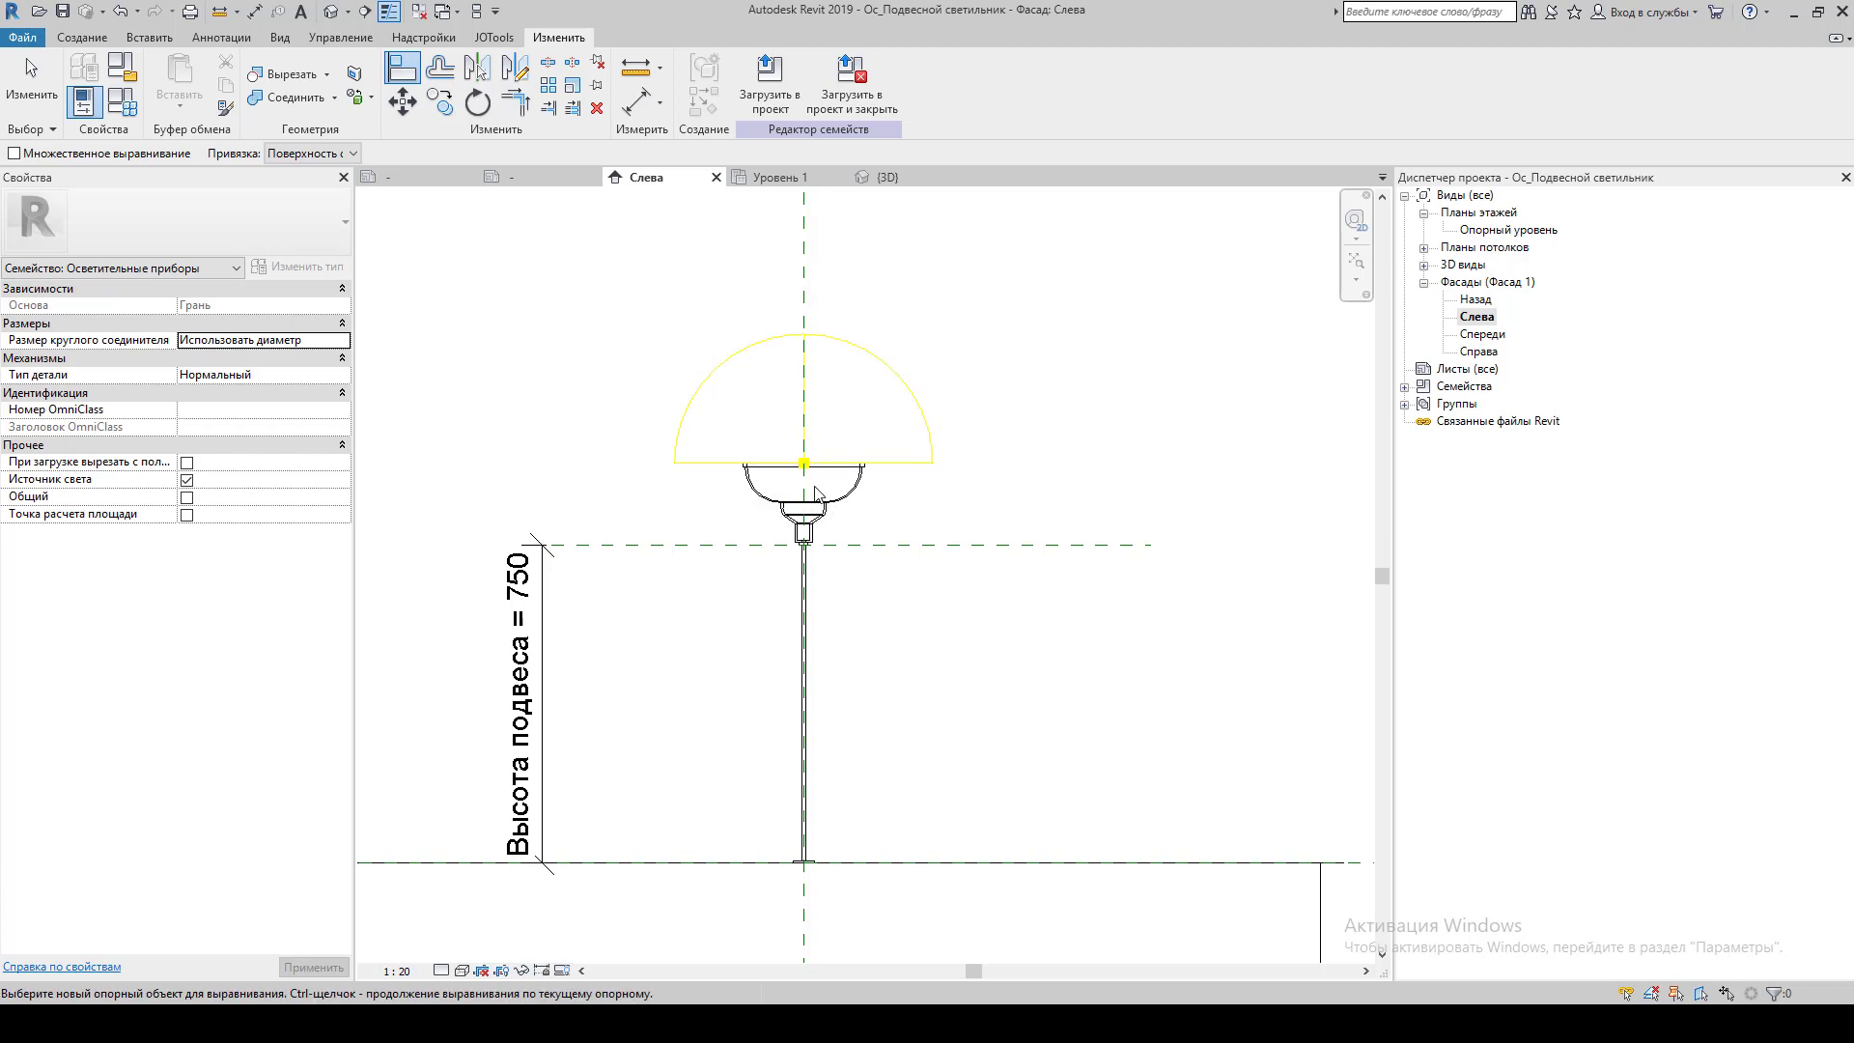
key(Escape)
scroll(780, 468, up, 3)
scroll(623, 416, down, 3)
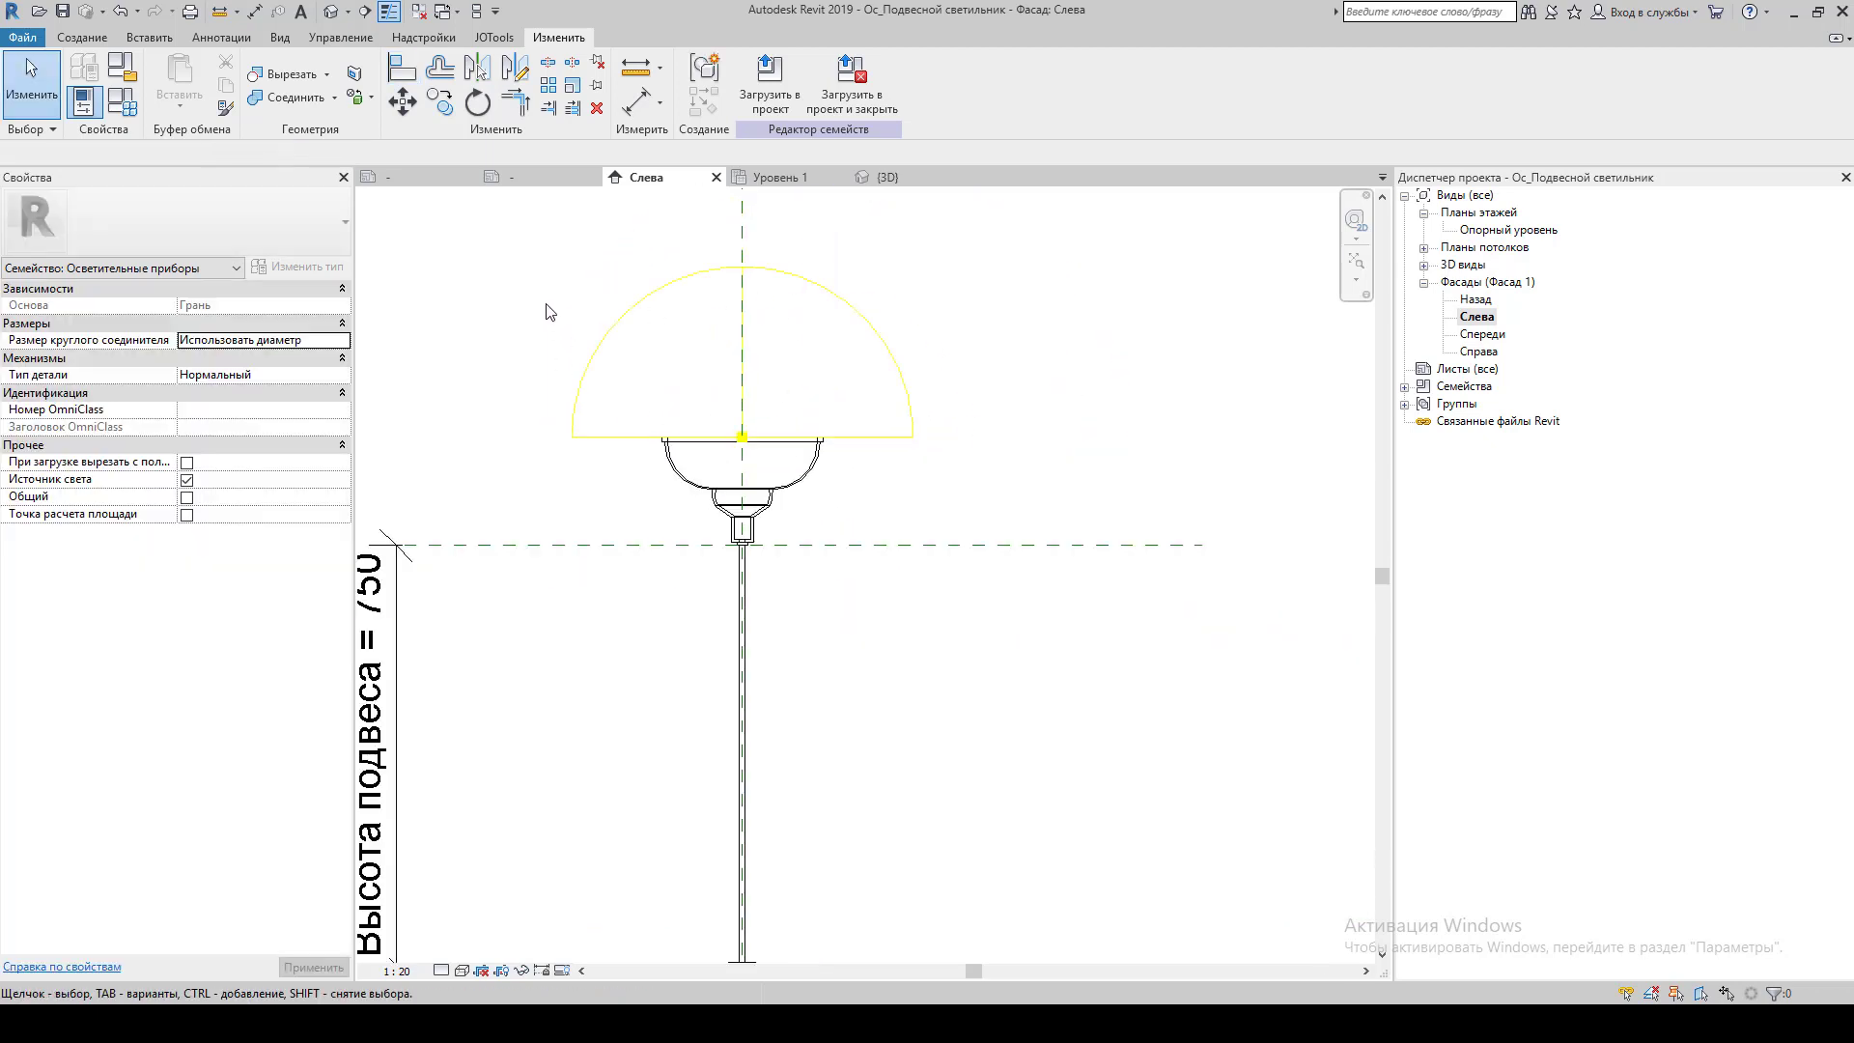
scroll(1042, 457, down, 2)
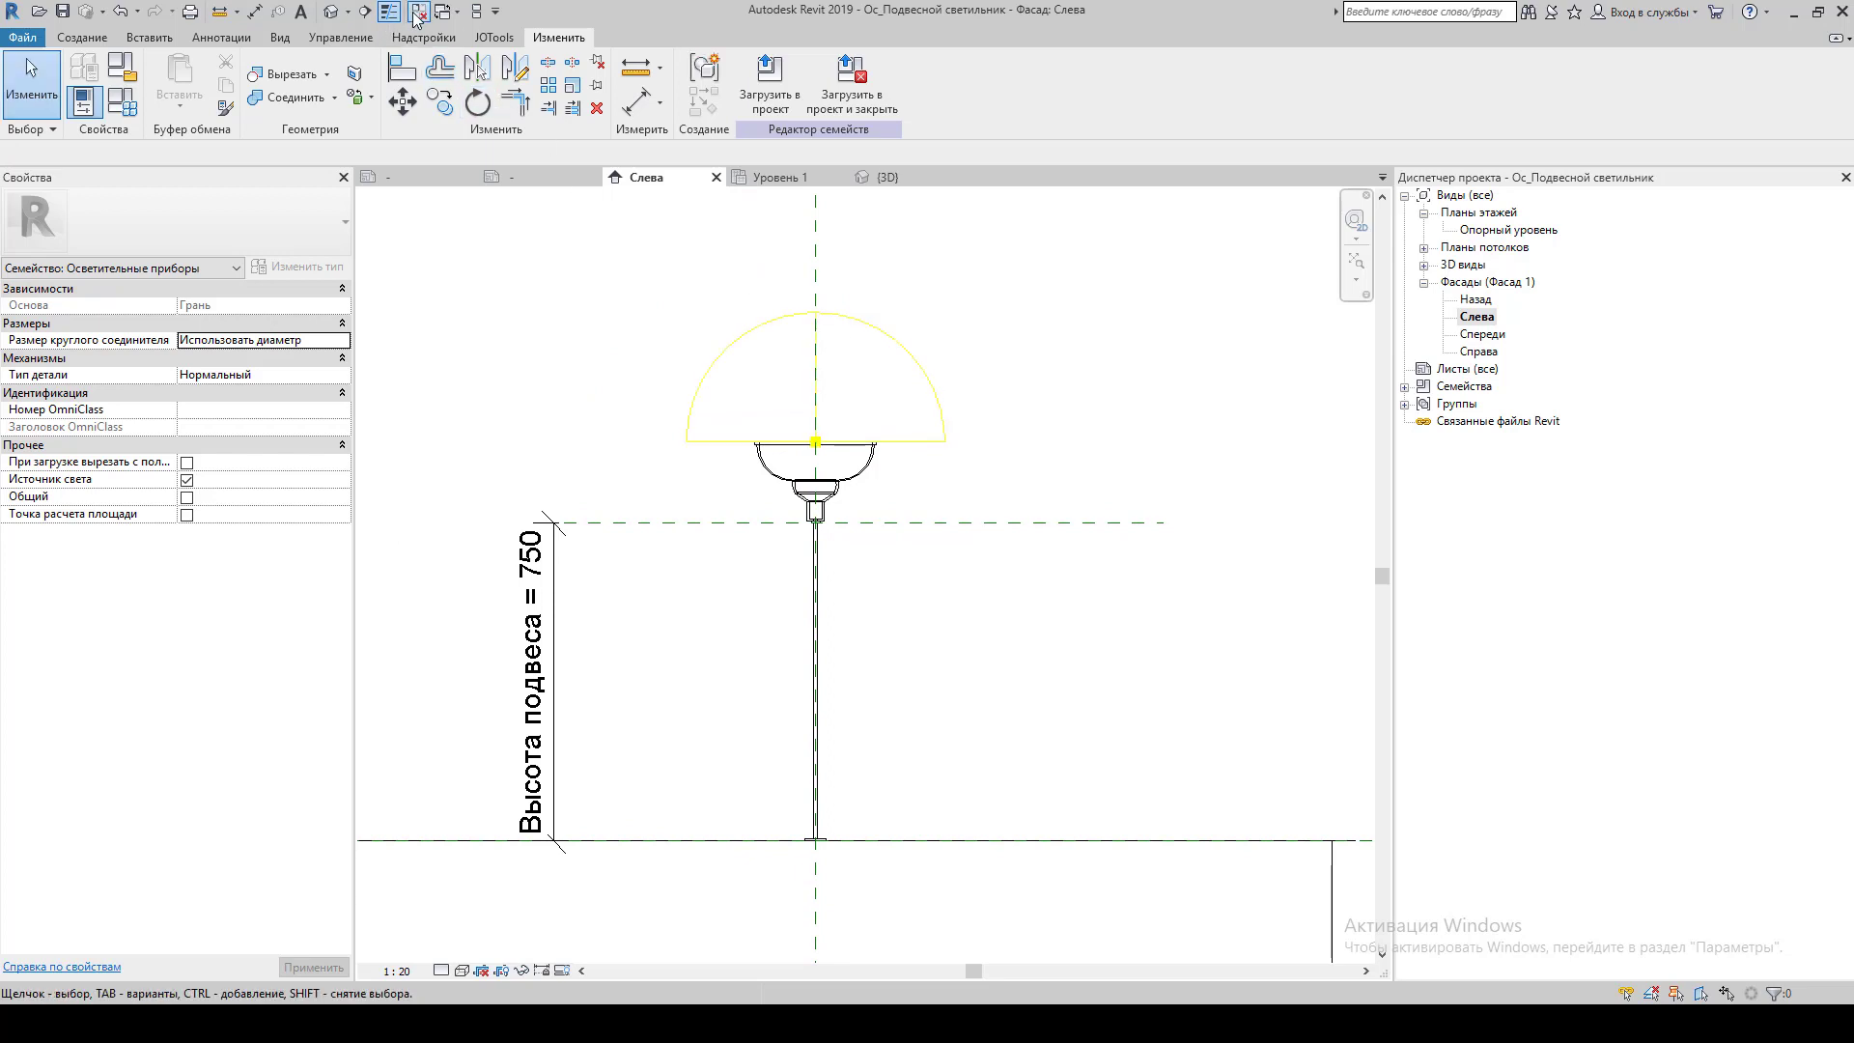
middle_drag(696, 308, 719, 332)
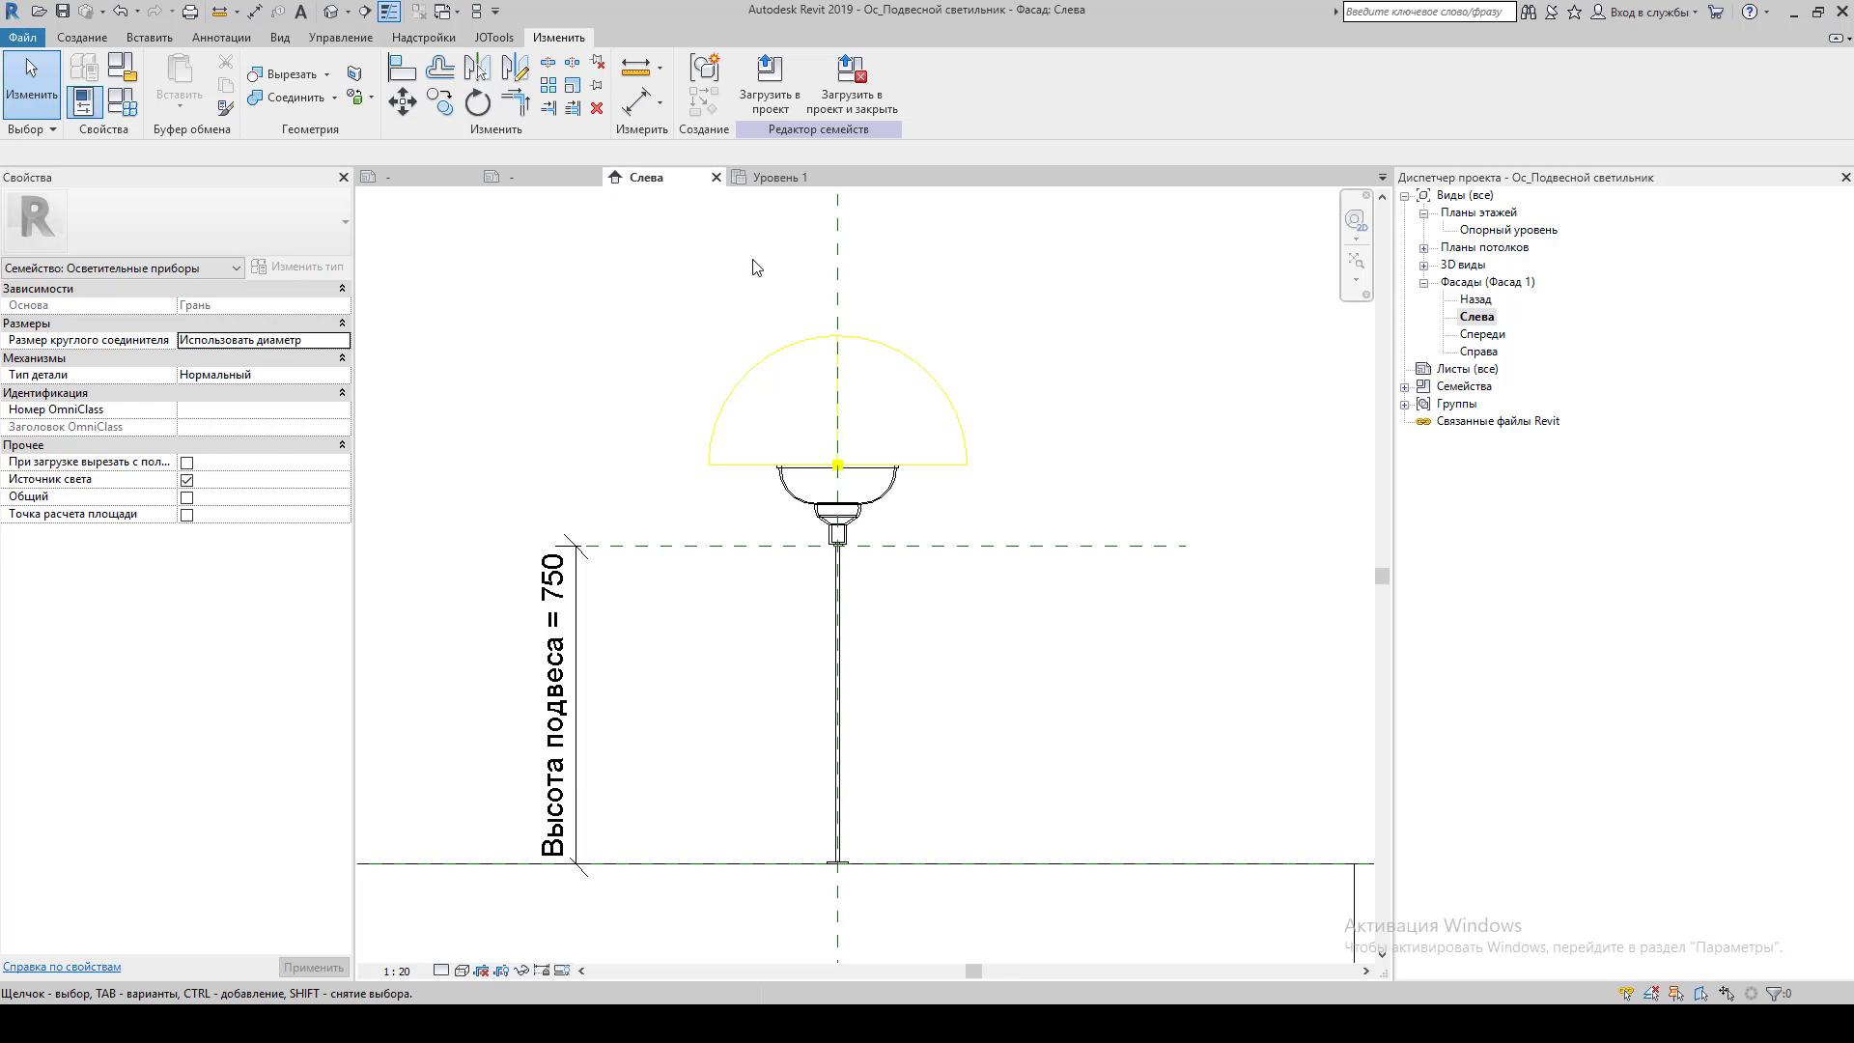
Load the family into Проект1, overwriting the existing version.
click(769, 85)
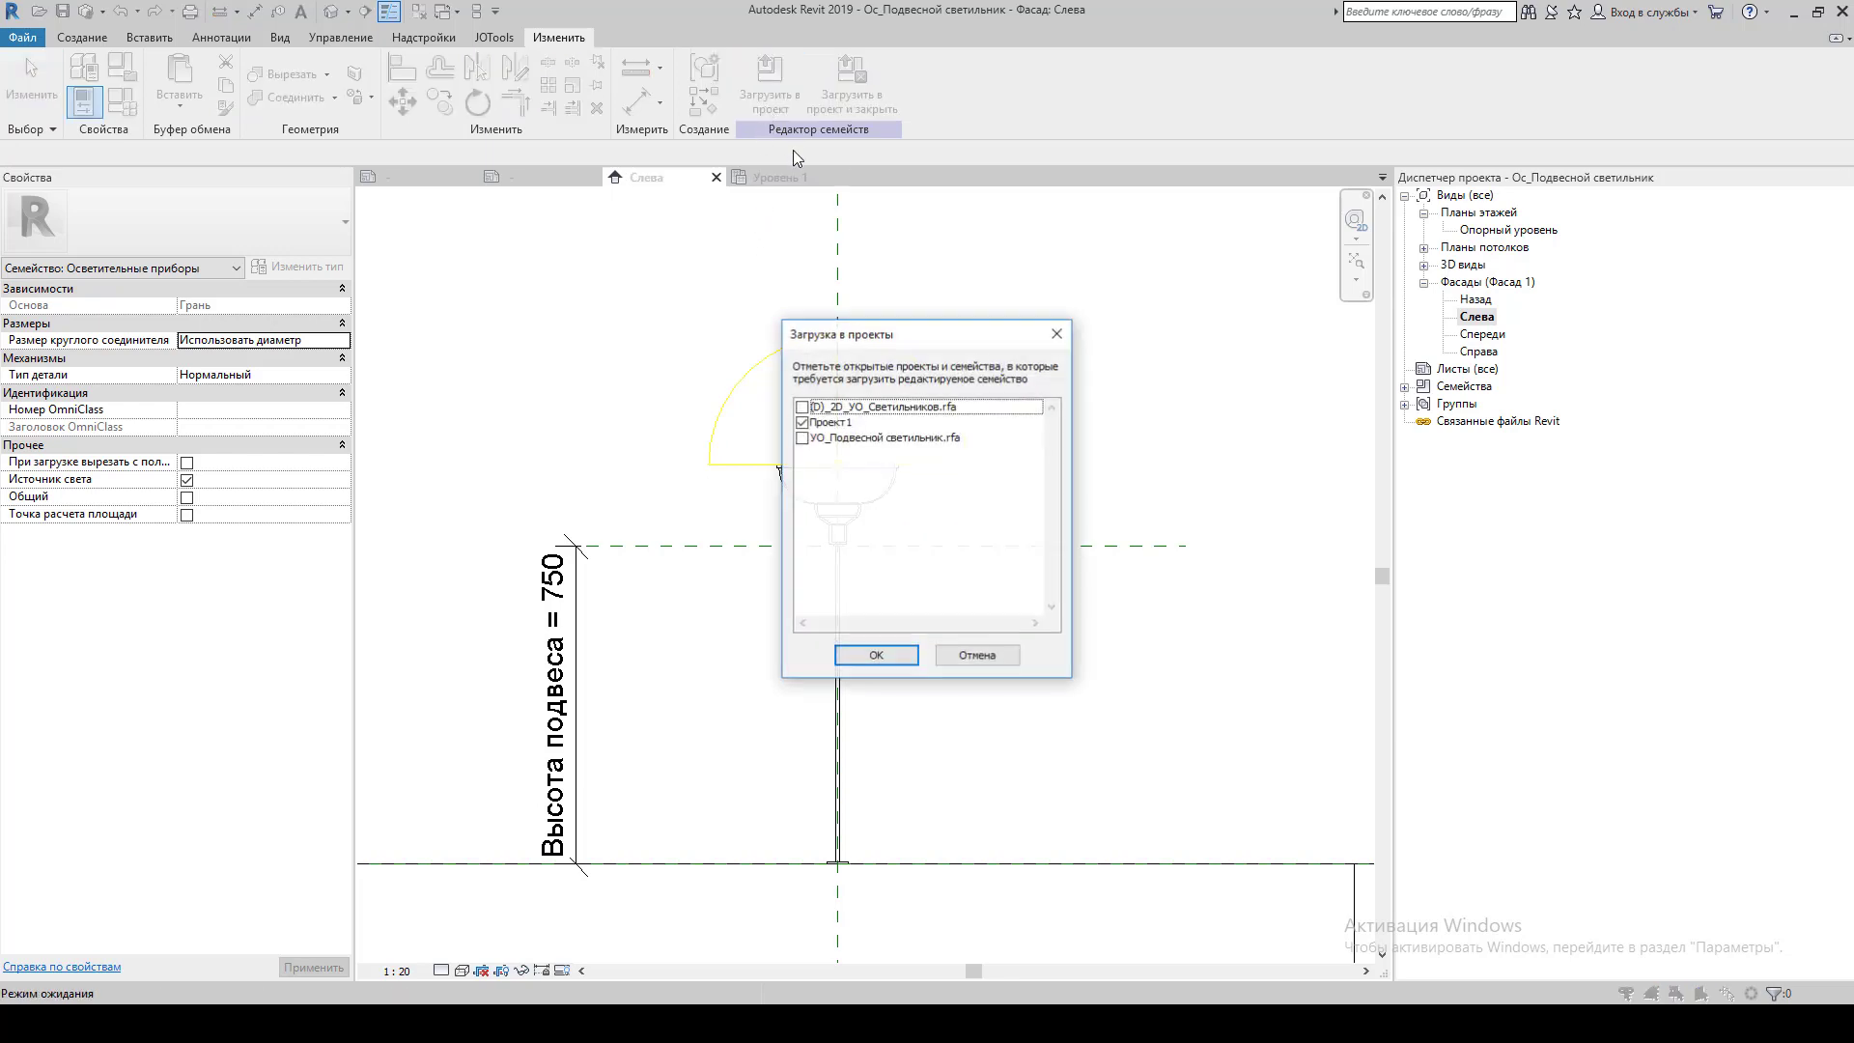
click(896, 660)
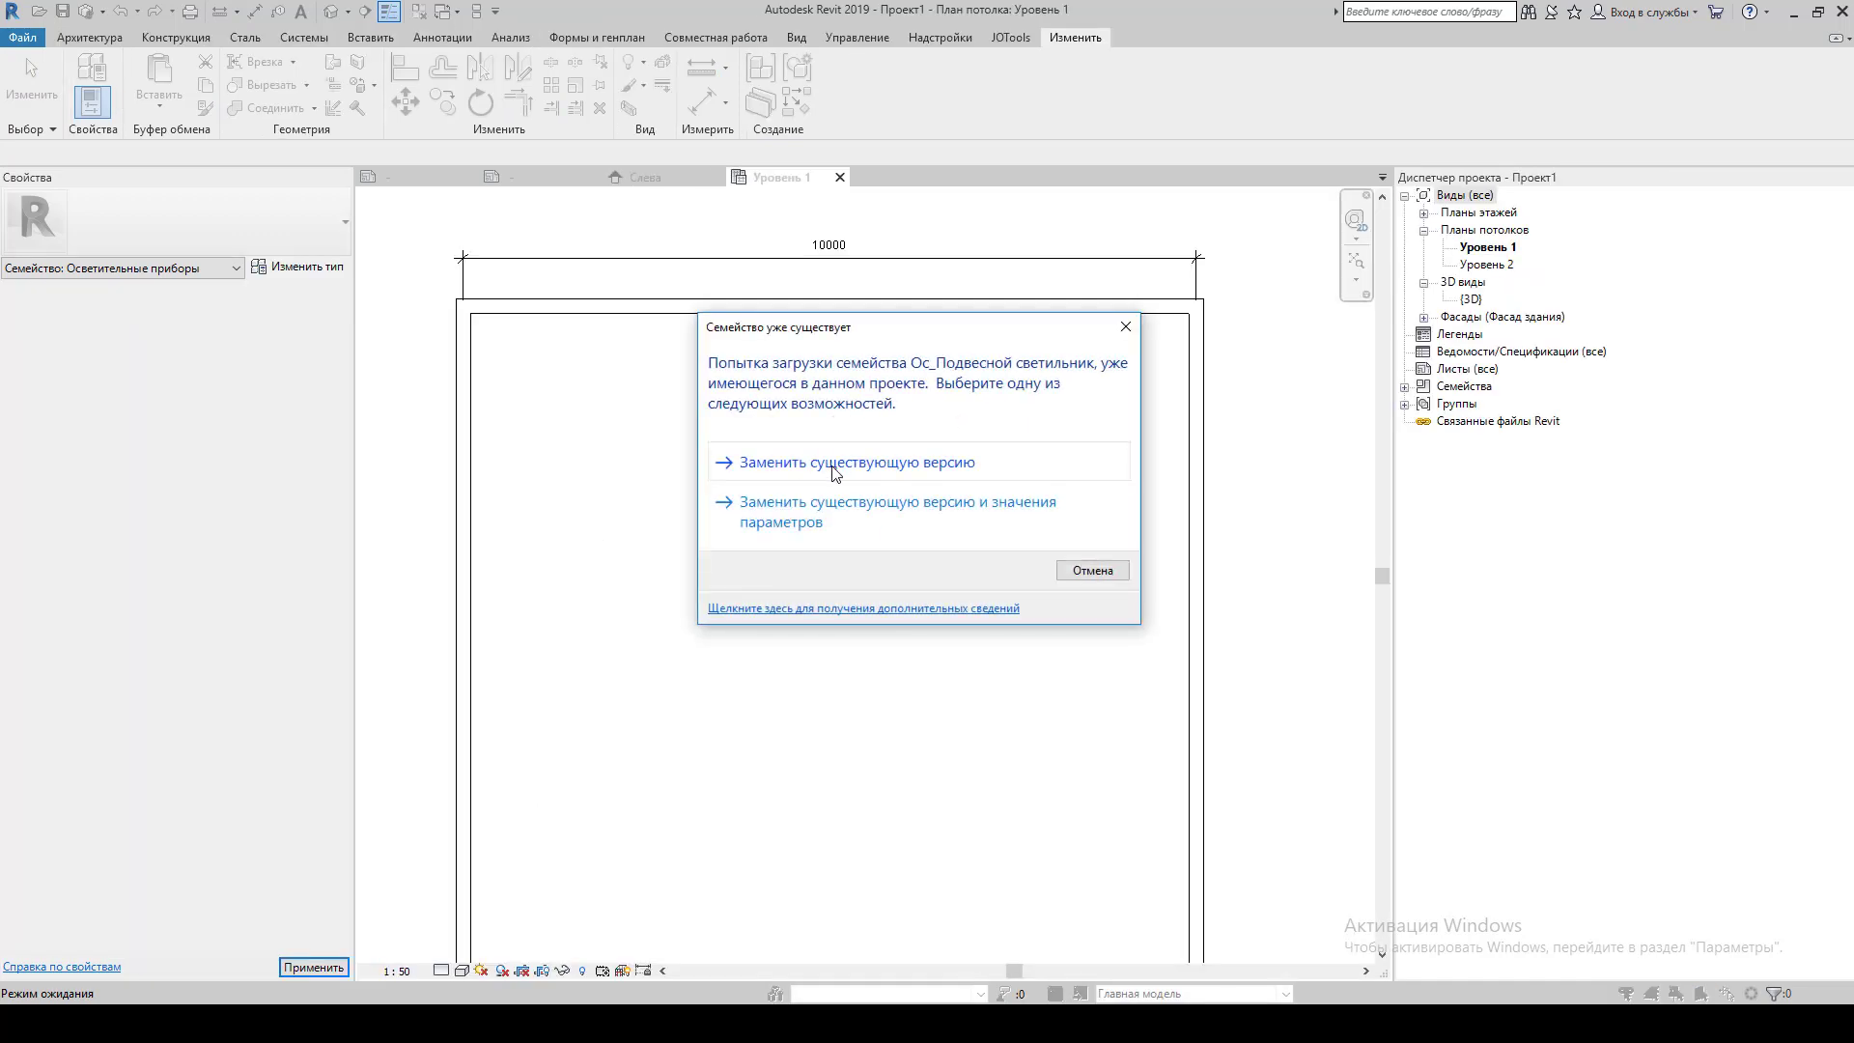
click(836, 468)
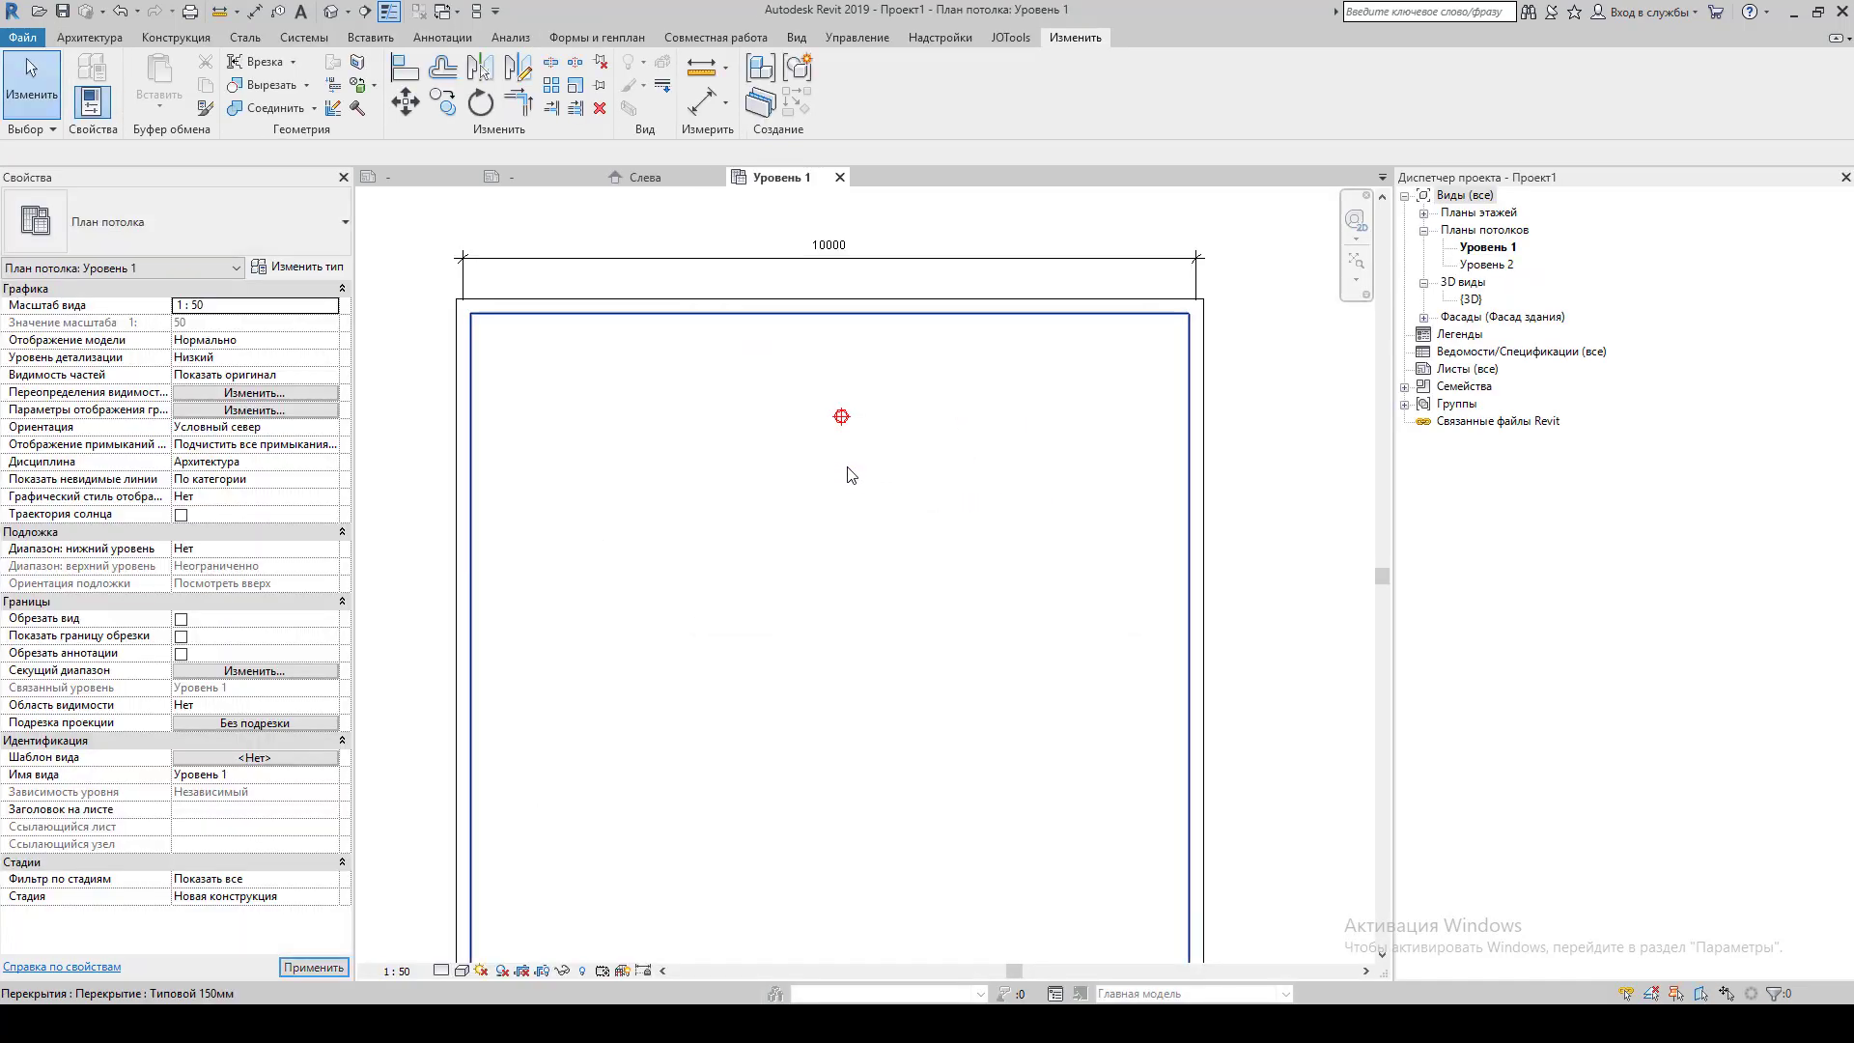
Place a camera at the room's lower wall in Уровень 1, aimed at the far wall past the pendant.
scroll(864, 488, down, 3)
scroll(865, 493, up, 2)
scroll(850, 444, up, 2)
click(817, 438)
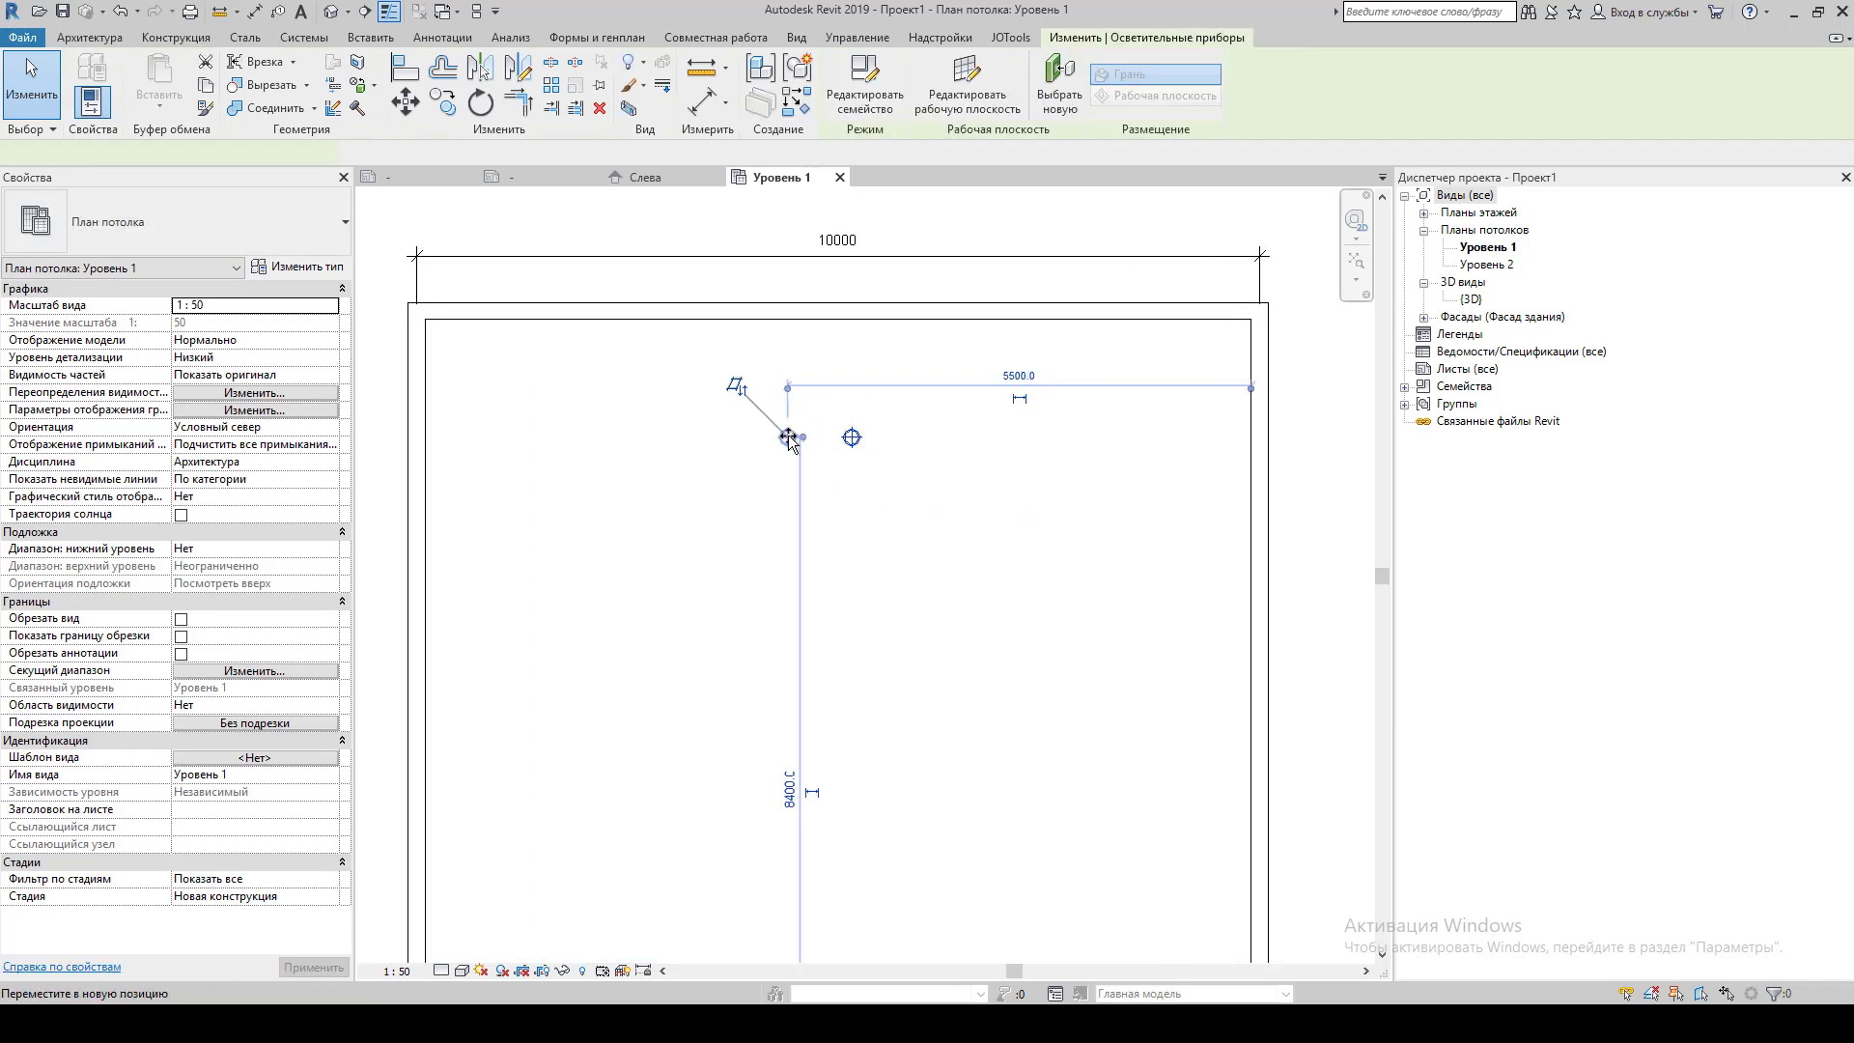
click(832, 509)
scroll(854, 522, down, 3)
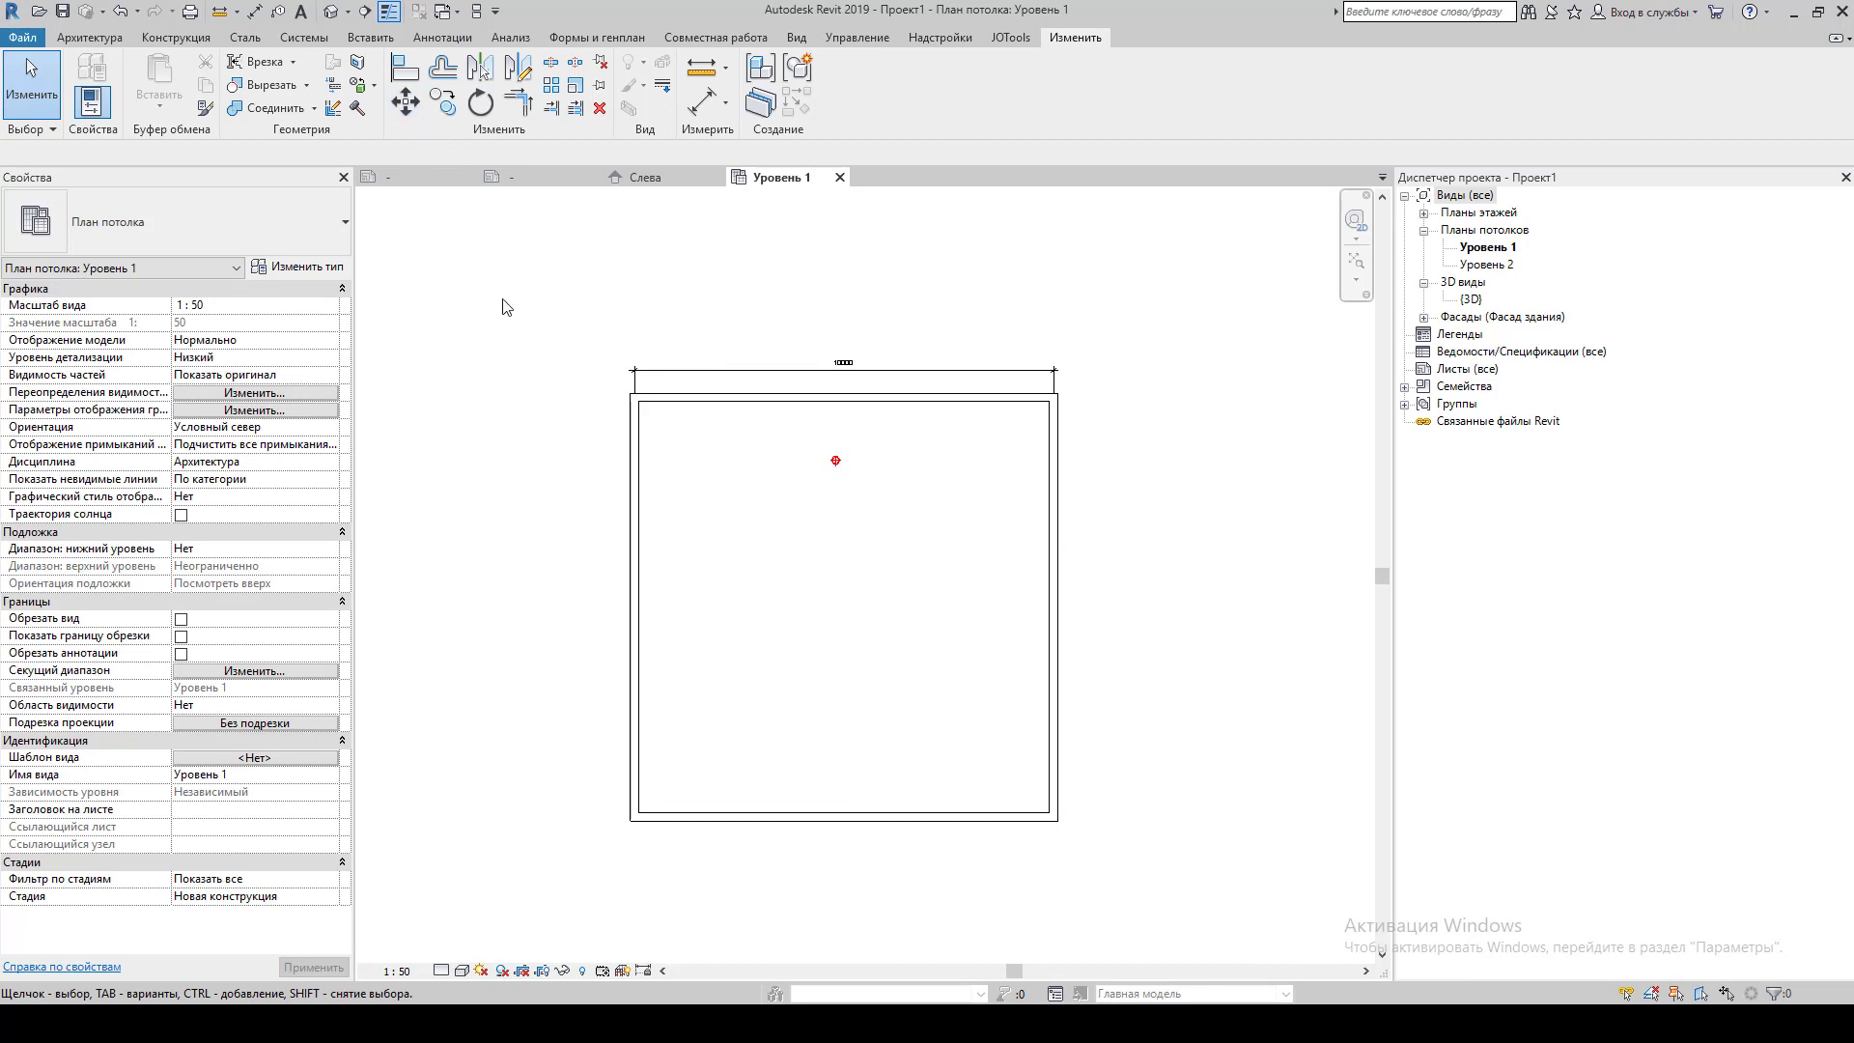
click(347, 12)
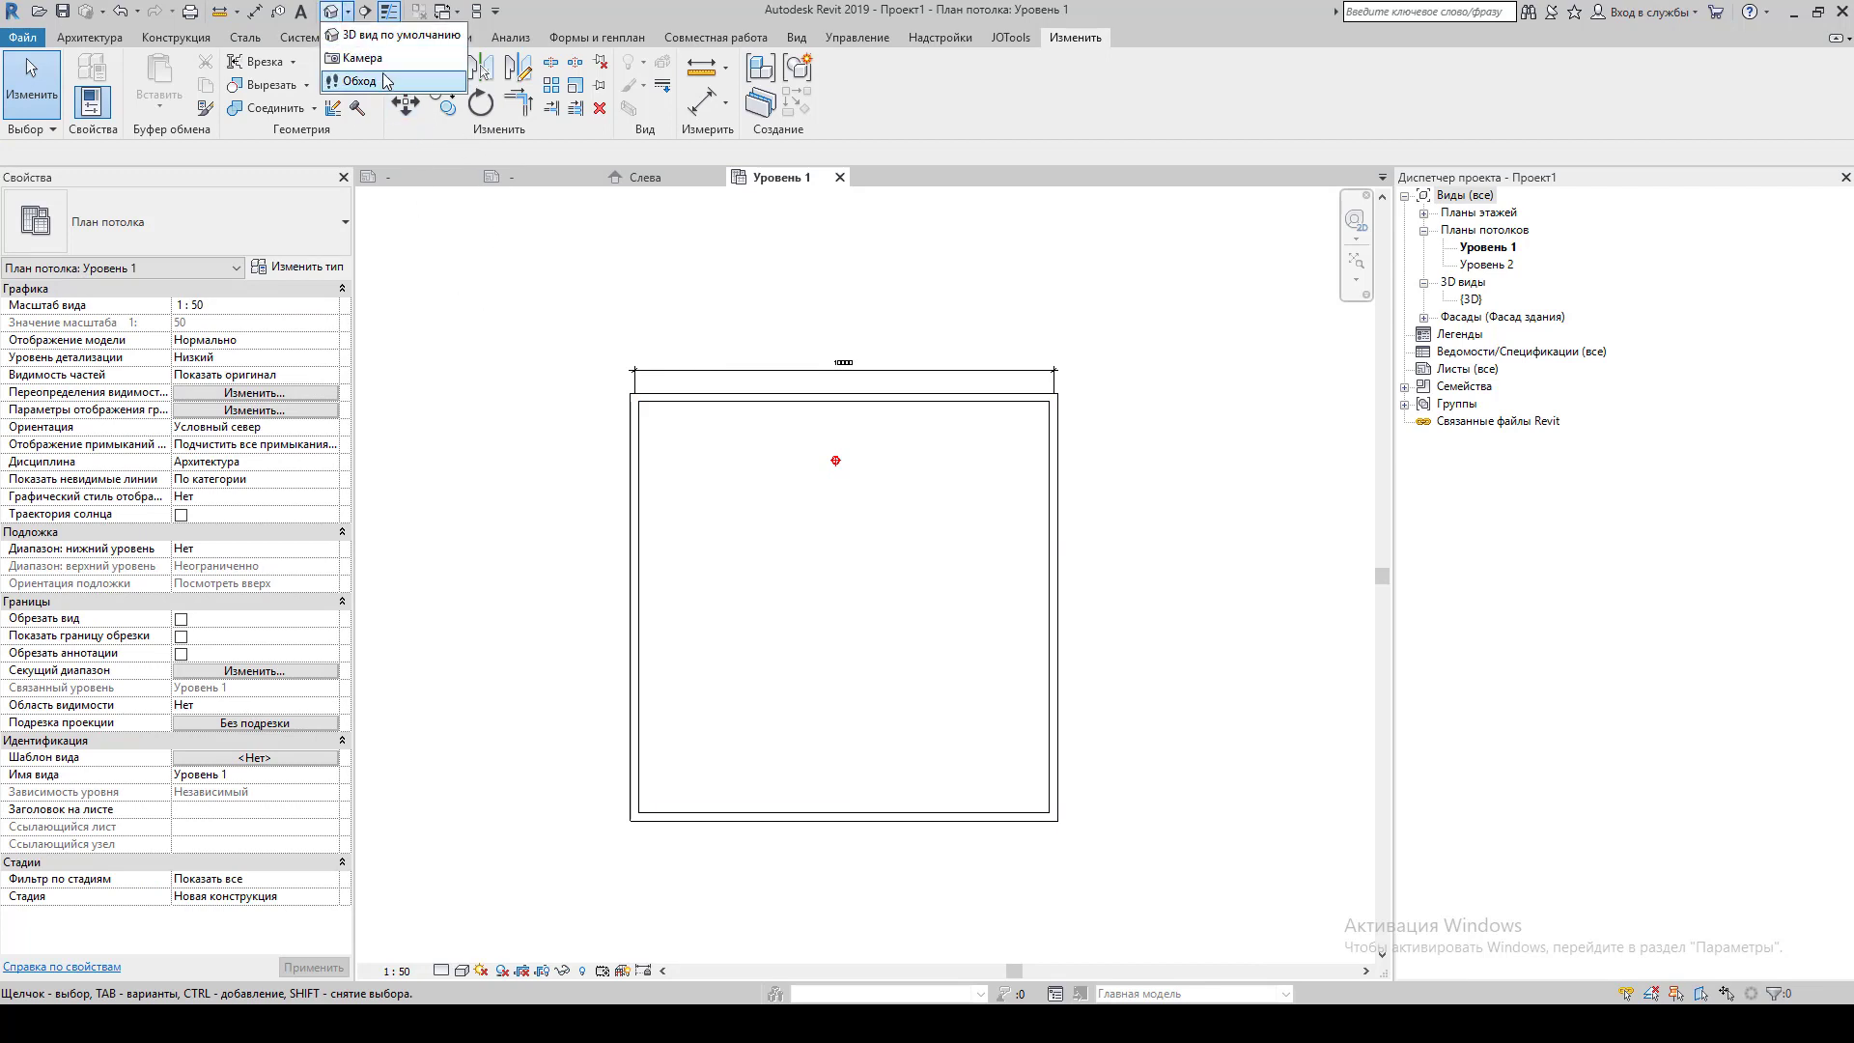
click(362, 58)
click(829, 800)
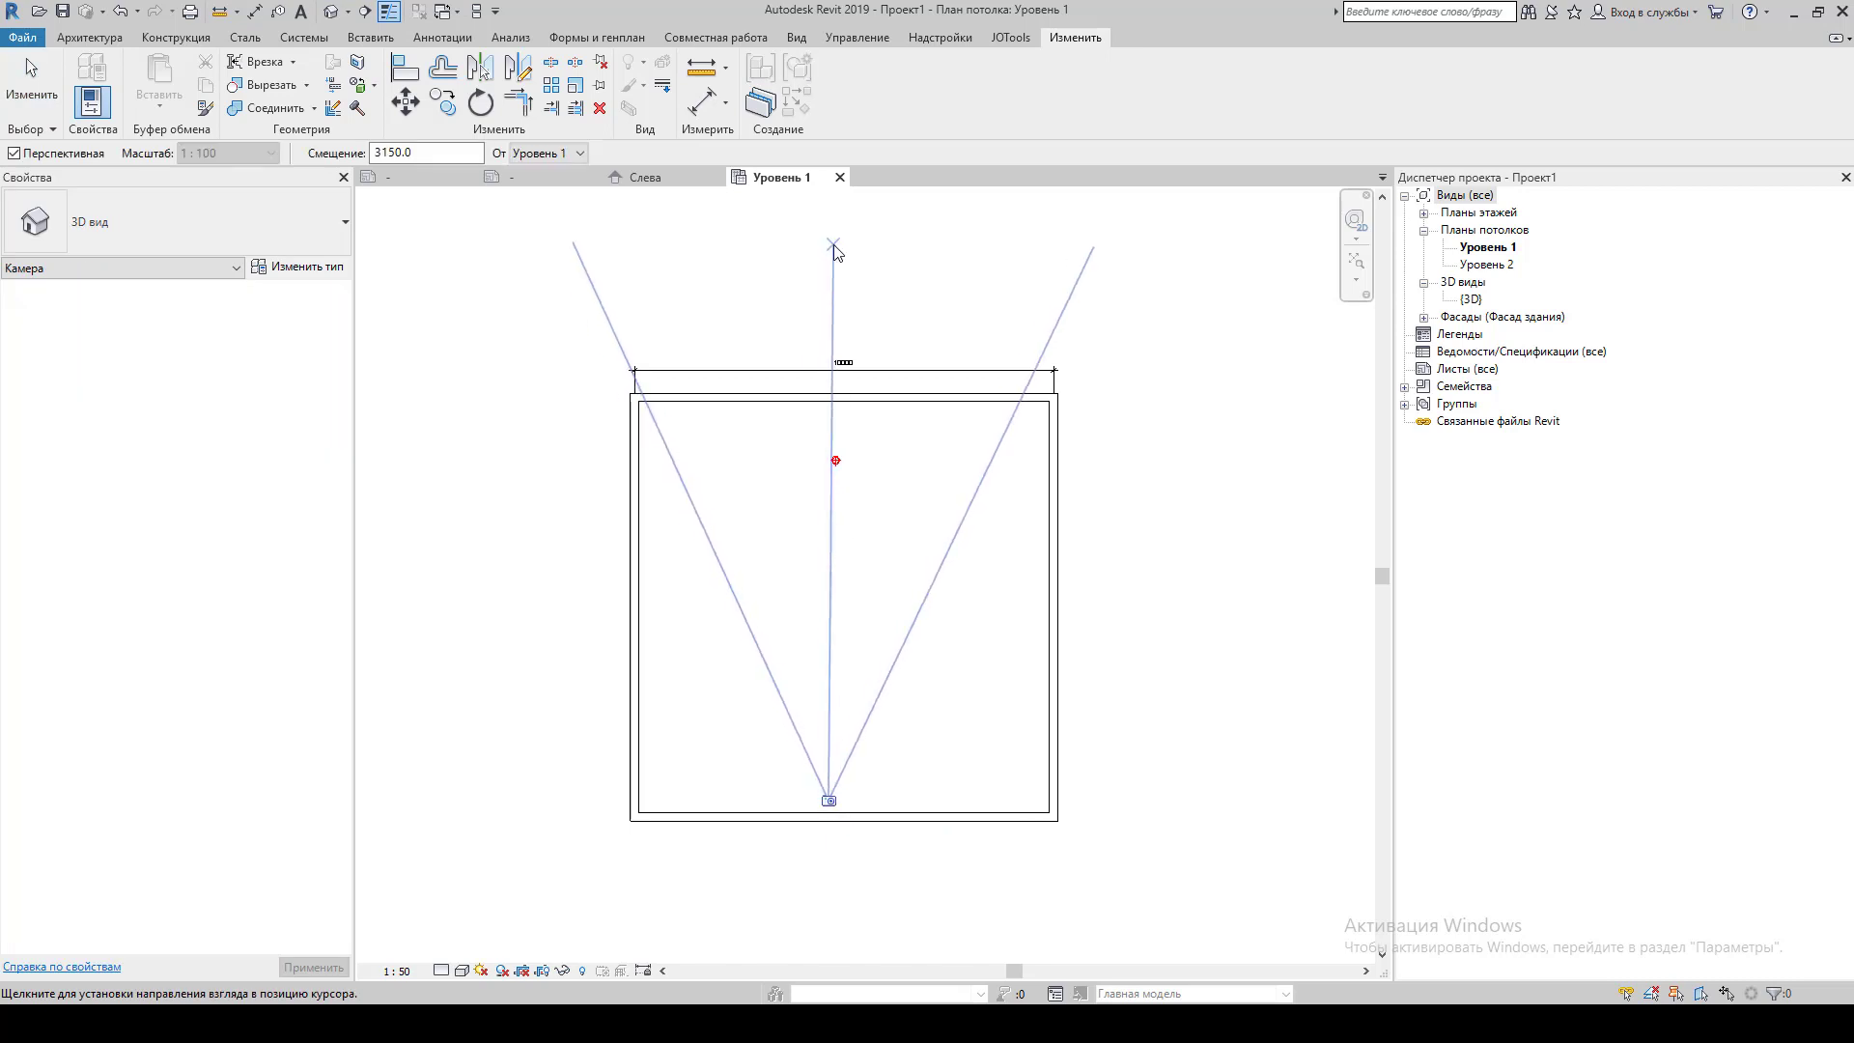
scroll(821, 345, down, 1)
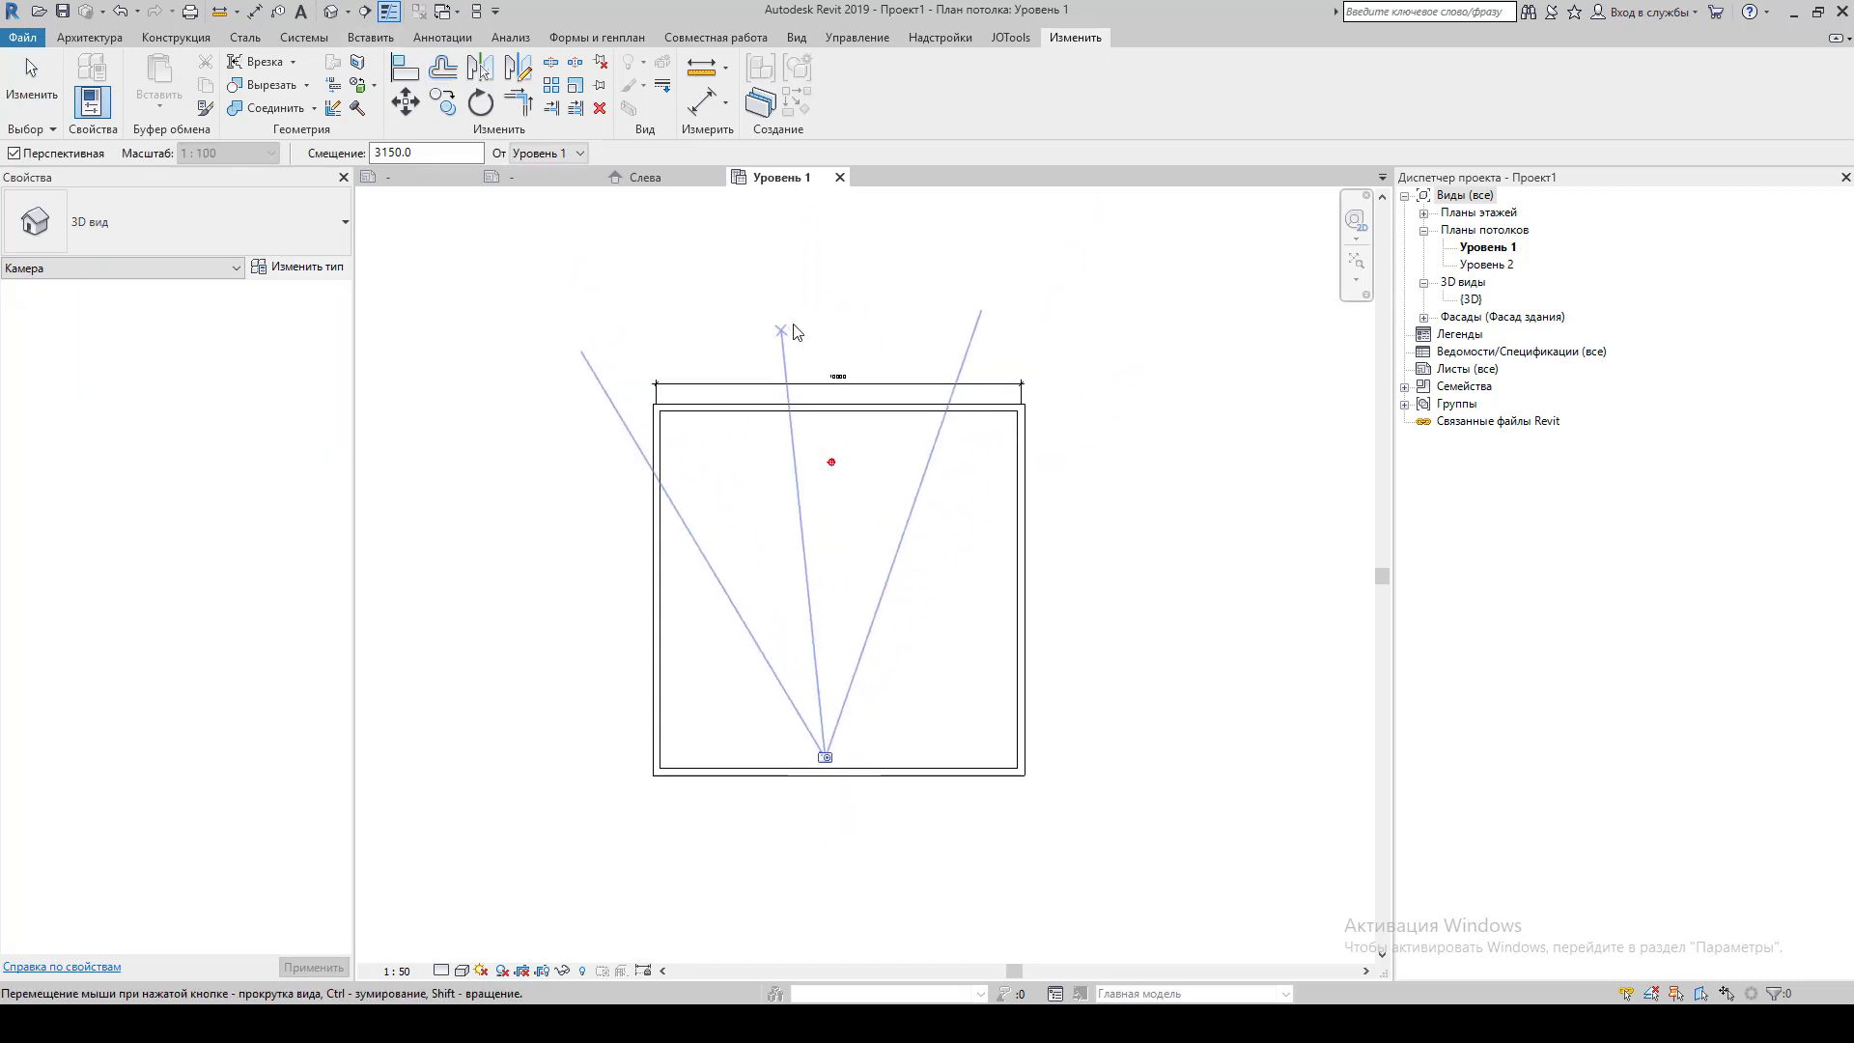
key(Escape)
click(826, 754)
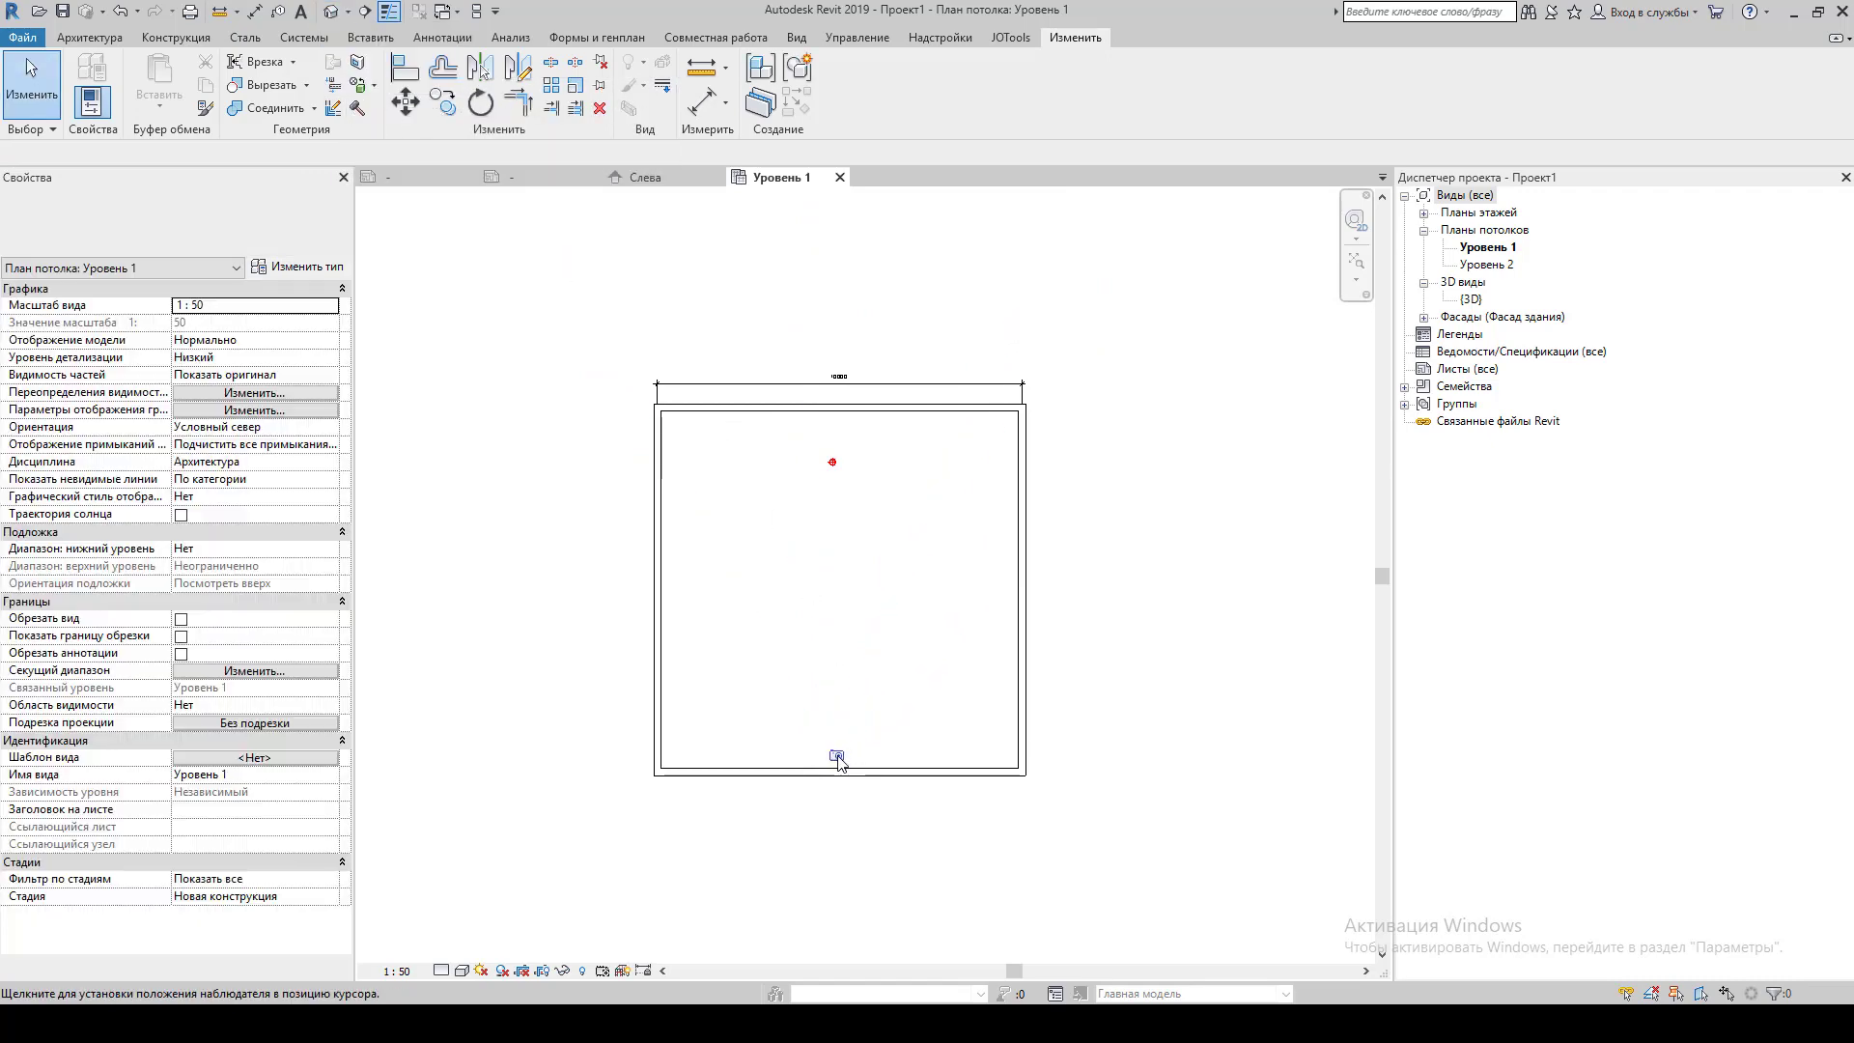
click(833, 230)
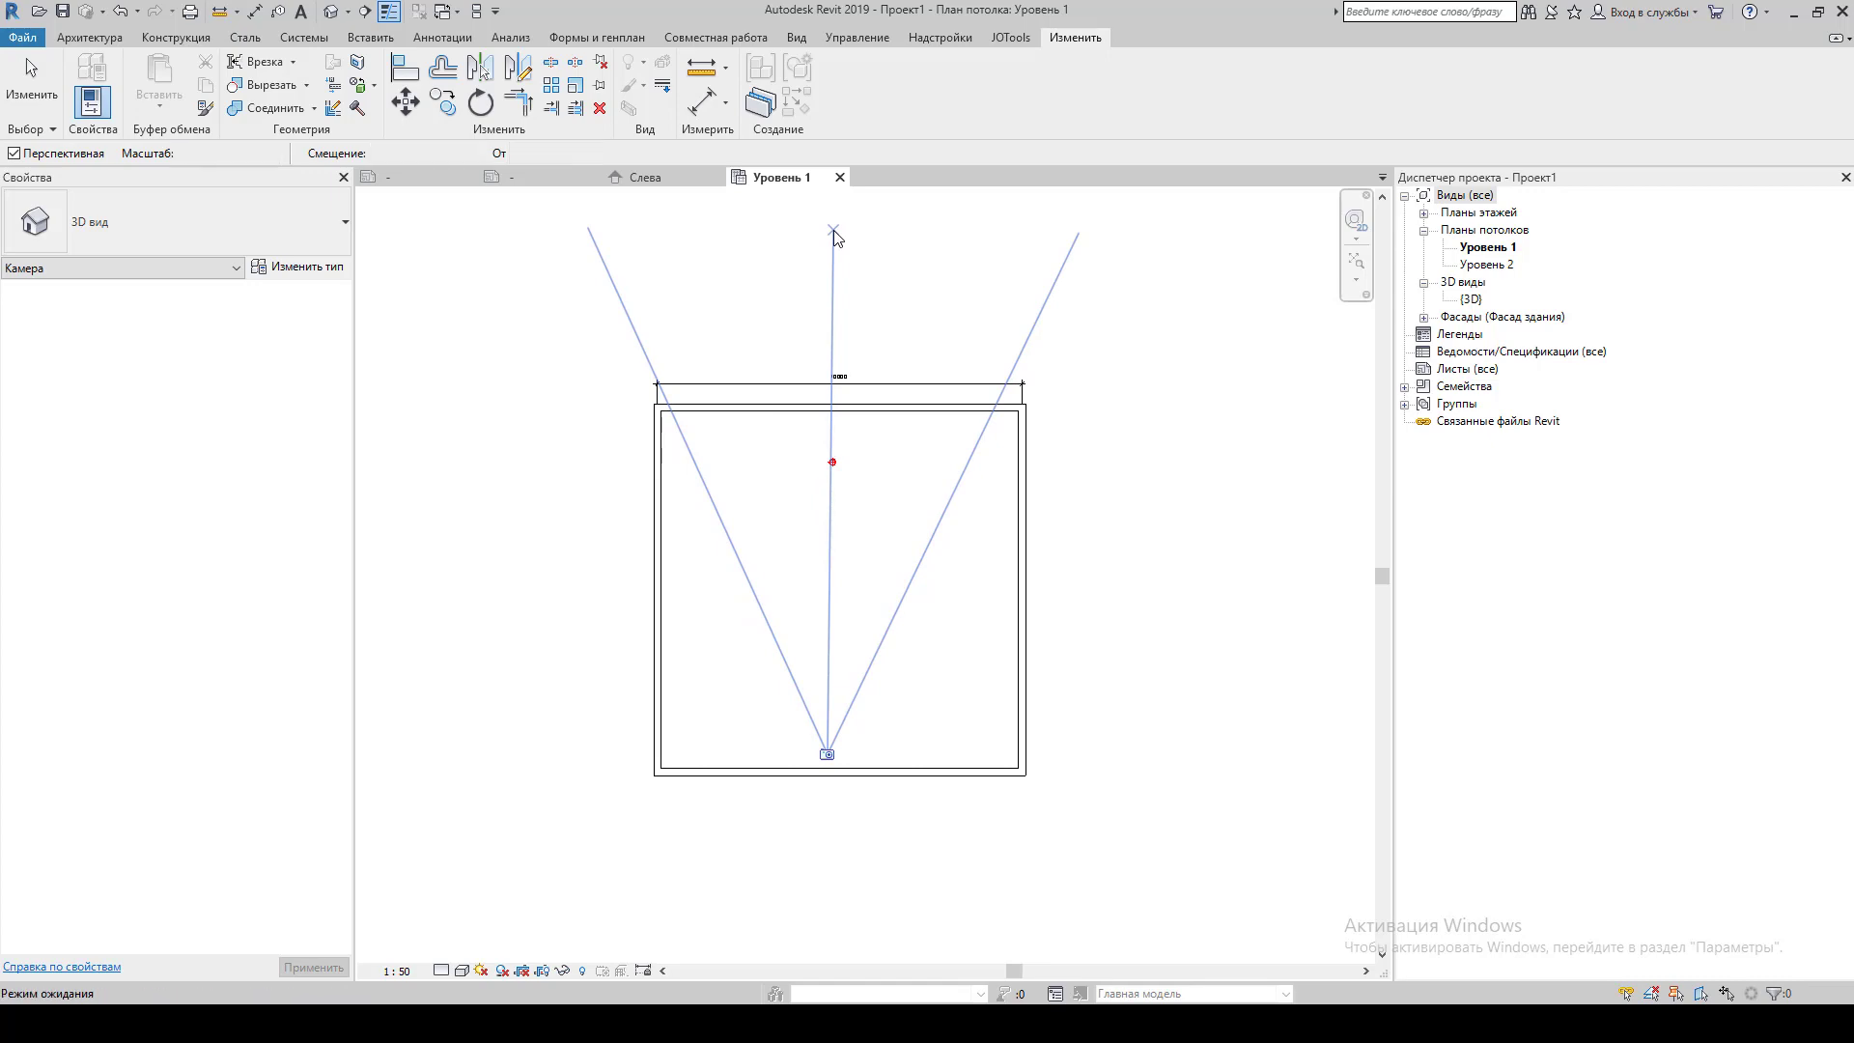
Lower the 3D вид 1 camera to a 1815.2 eye height so the pendant shows hanging from the ceiling.
scroll(987, 693, down, 2)
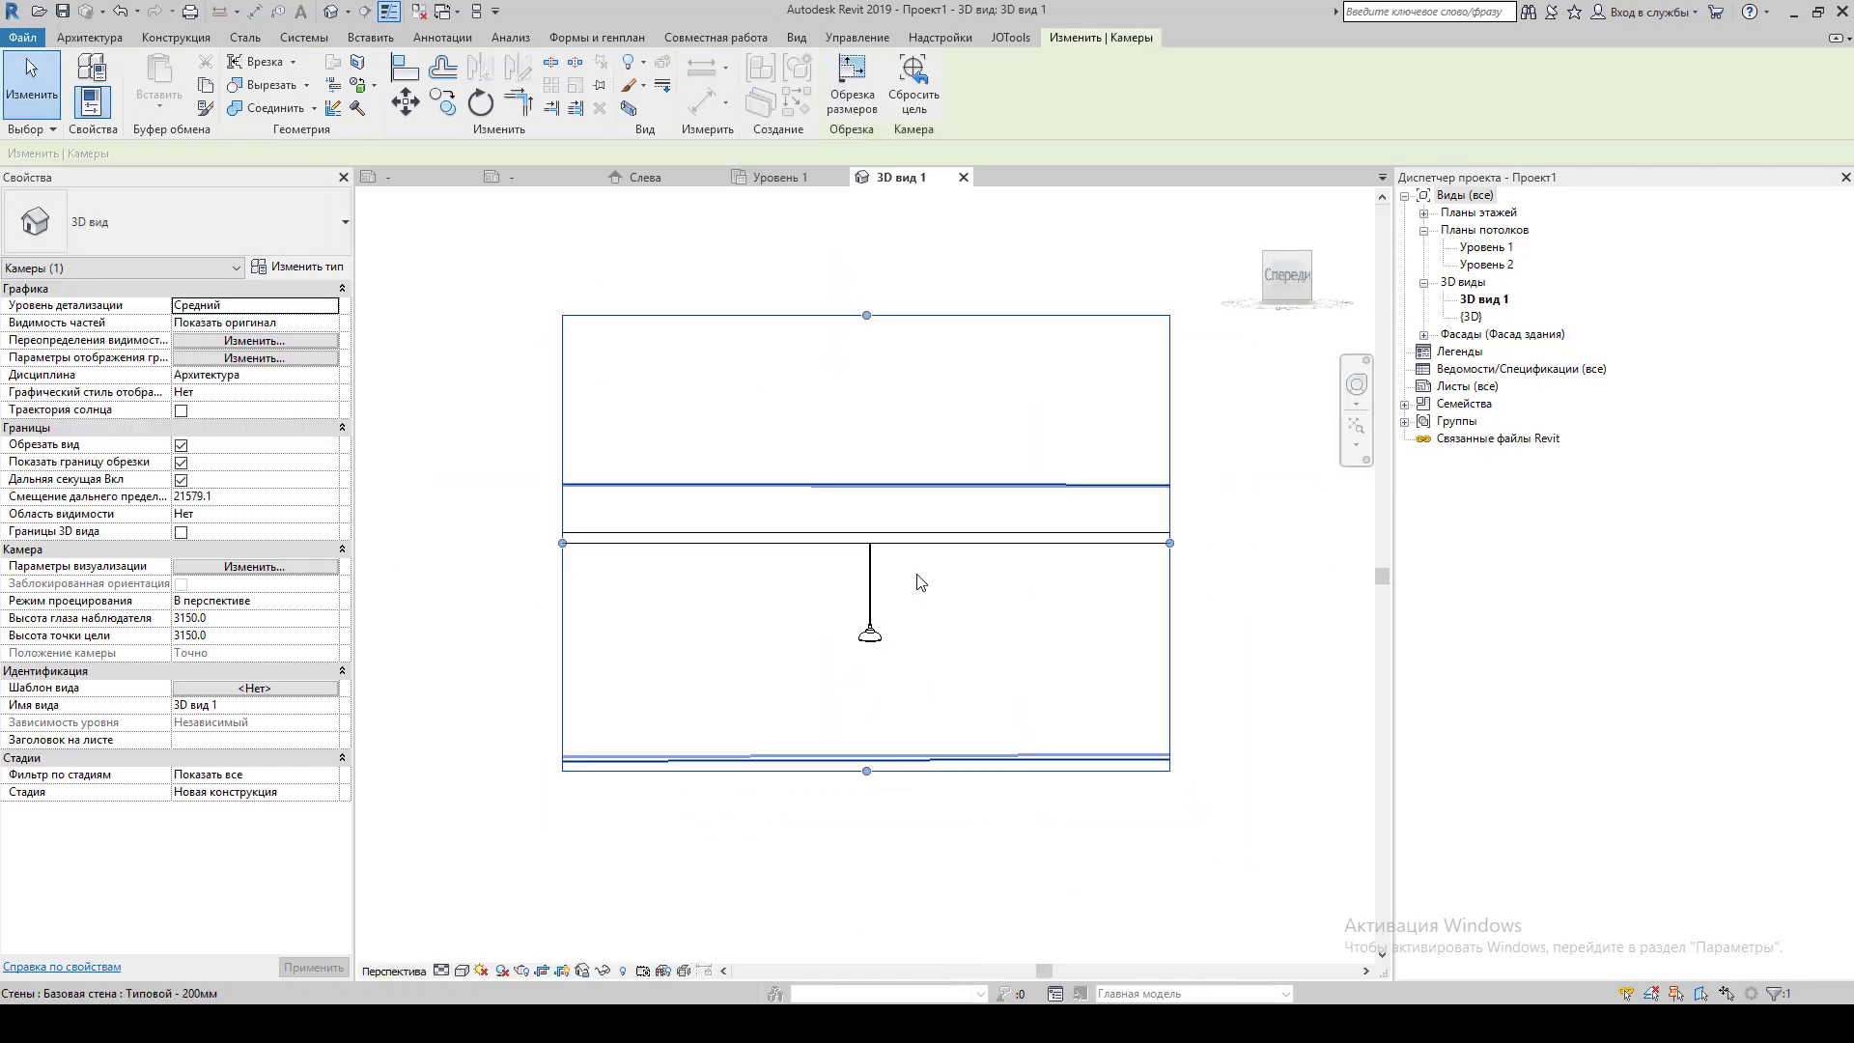
click(966, 613)
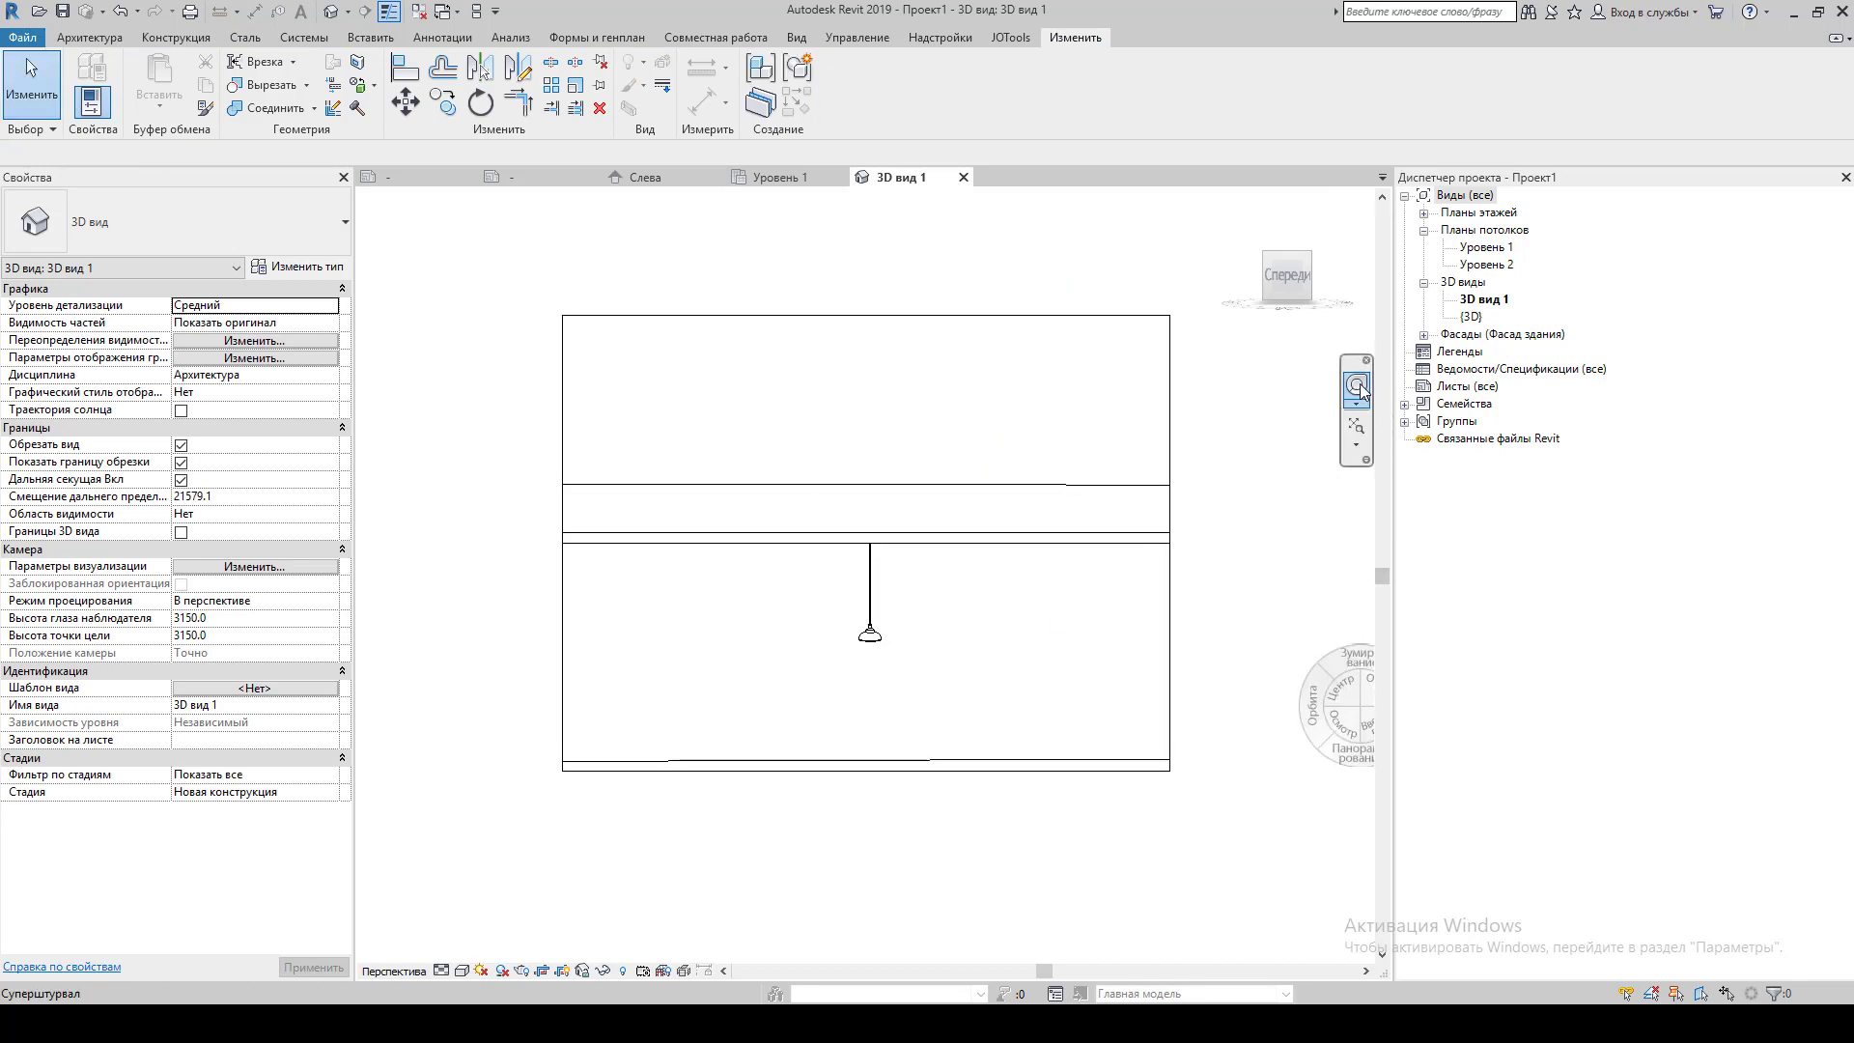
click(1357, 385)
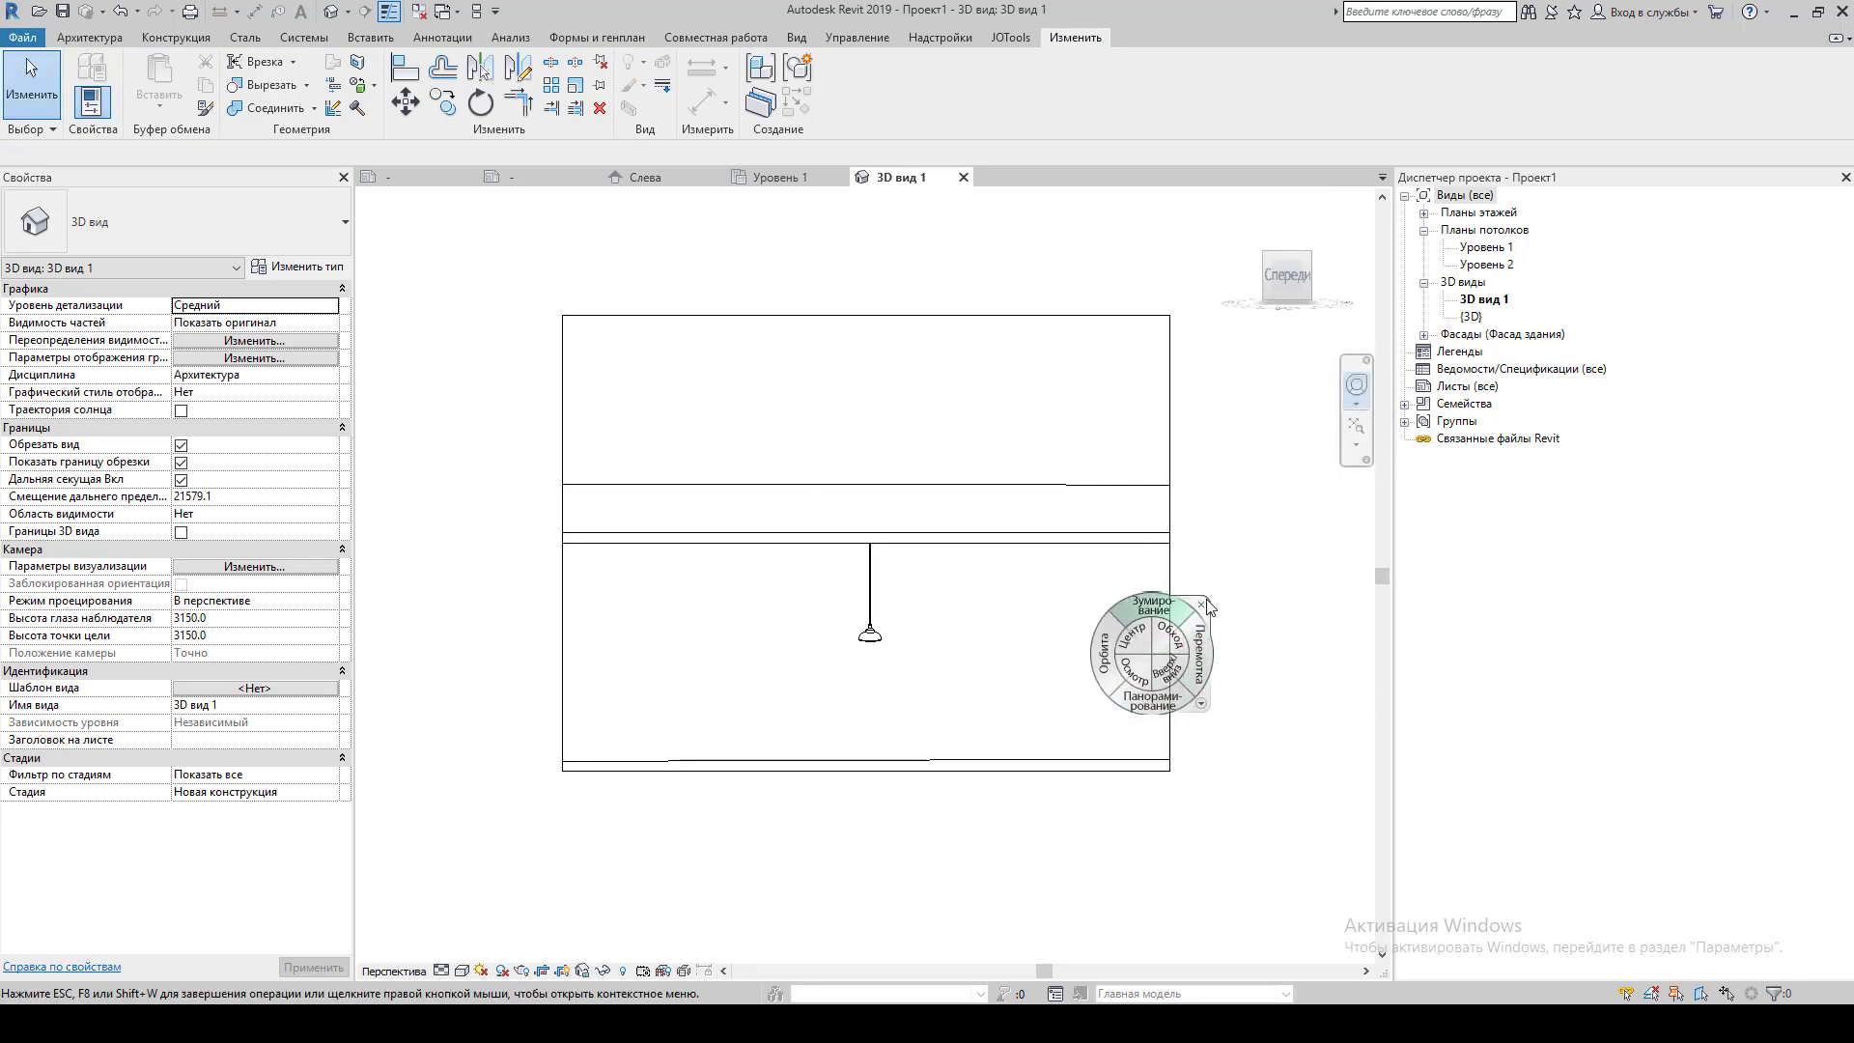
click(1183, 622)
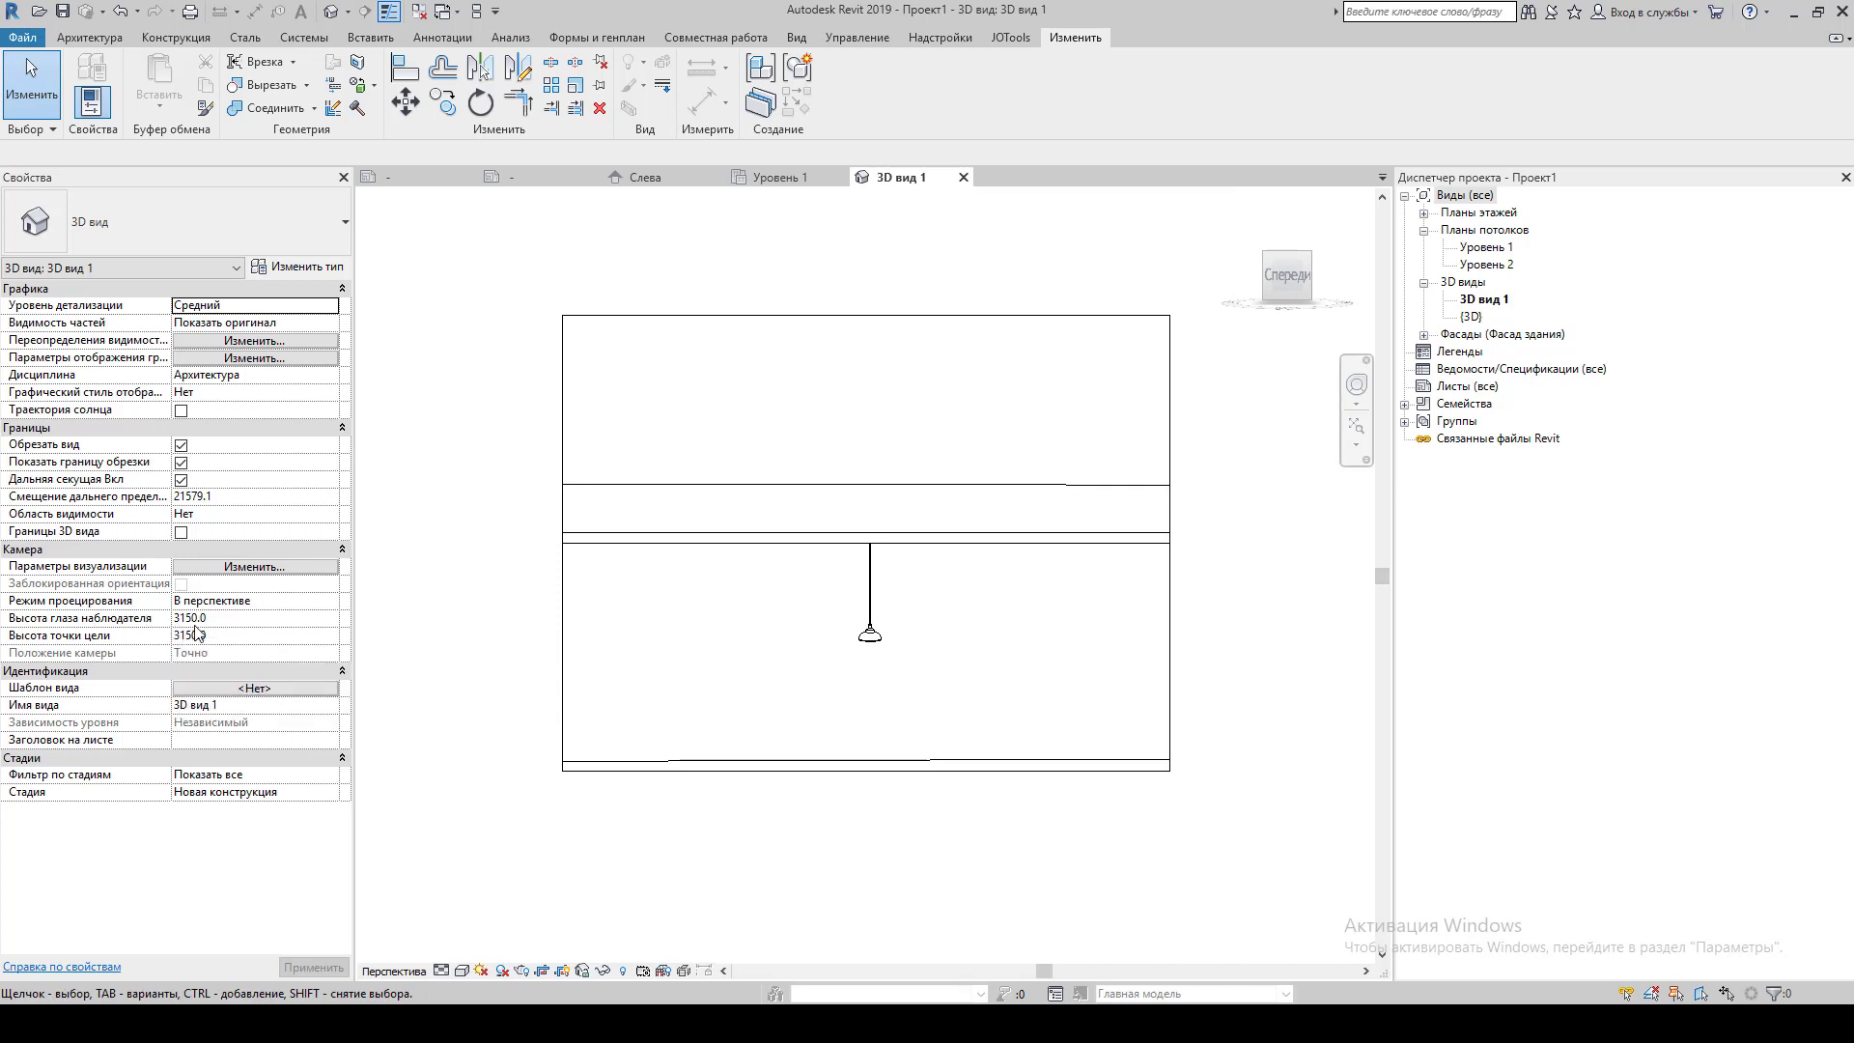
click(1357, 385)
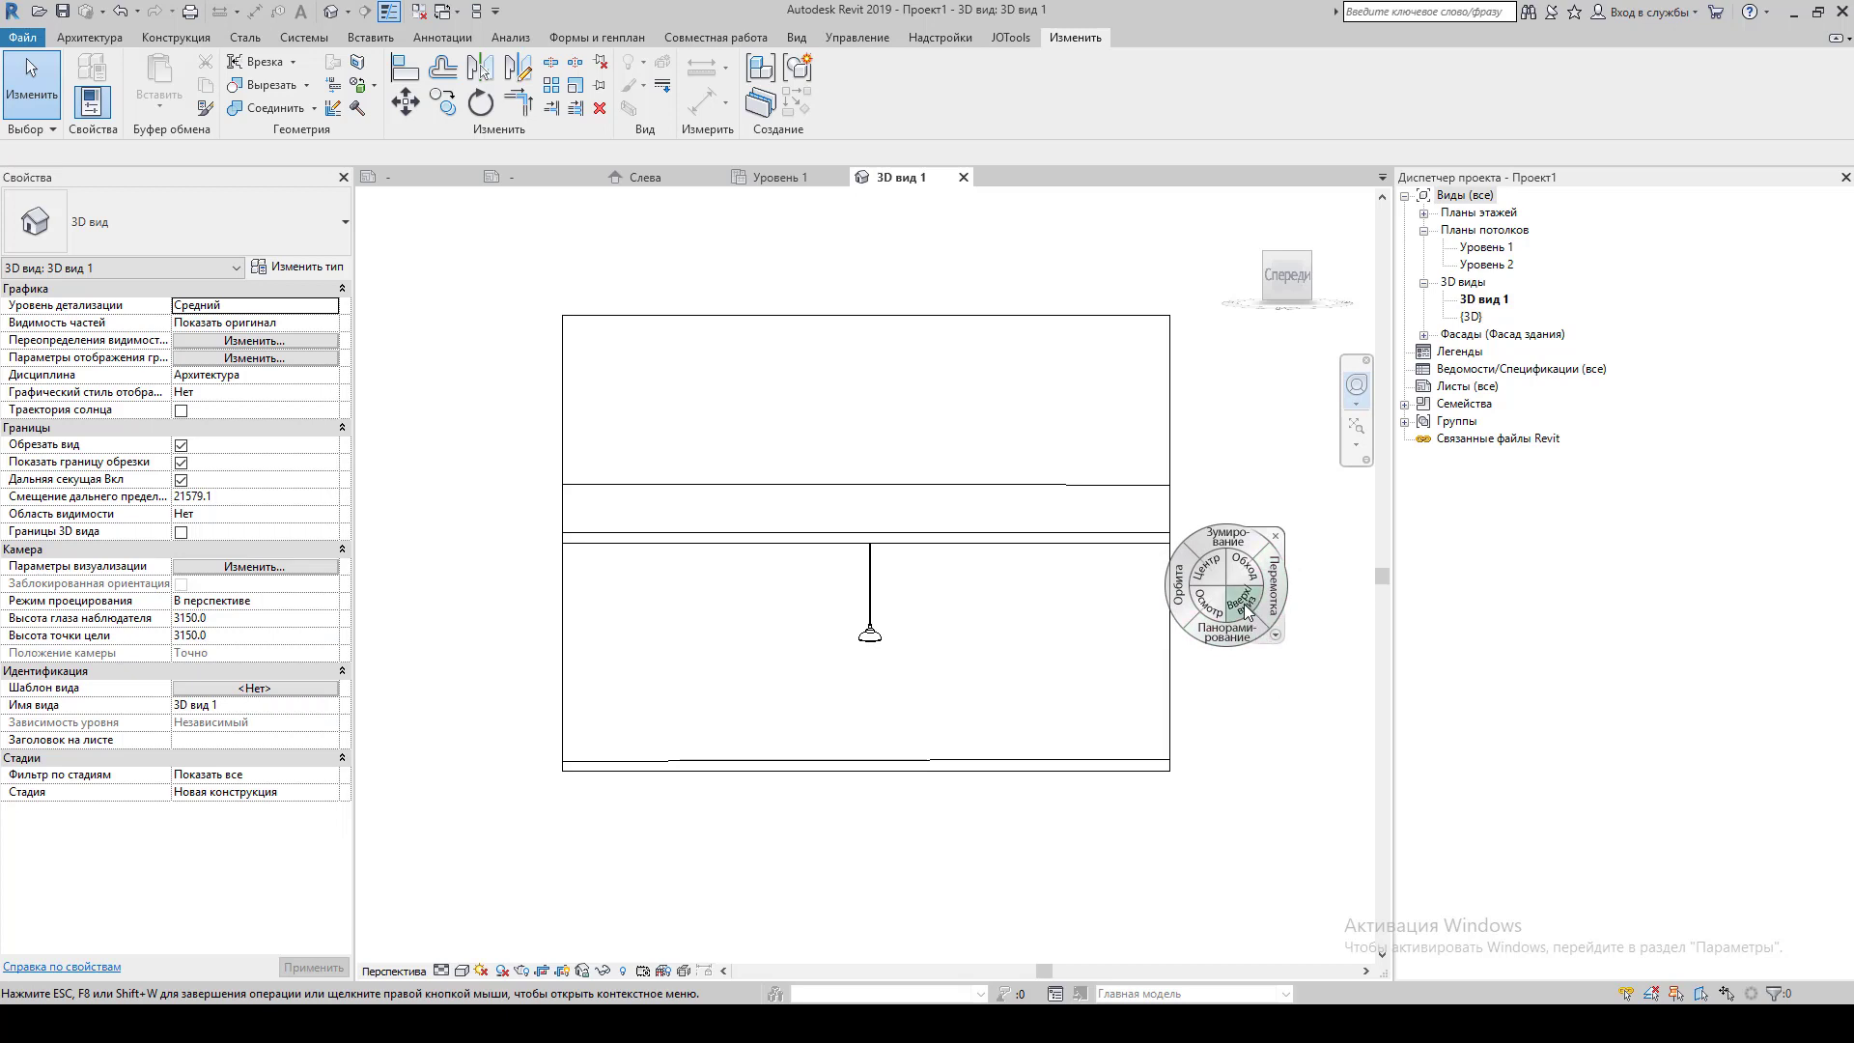
drag(1245, 610, 1281, 833)
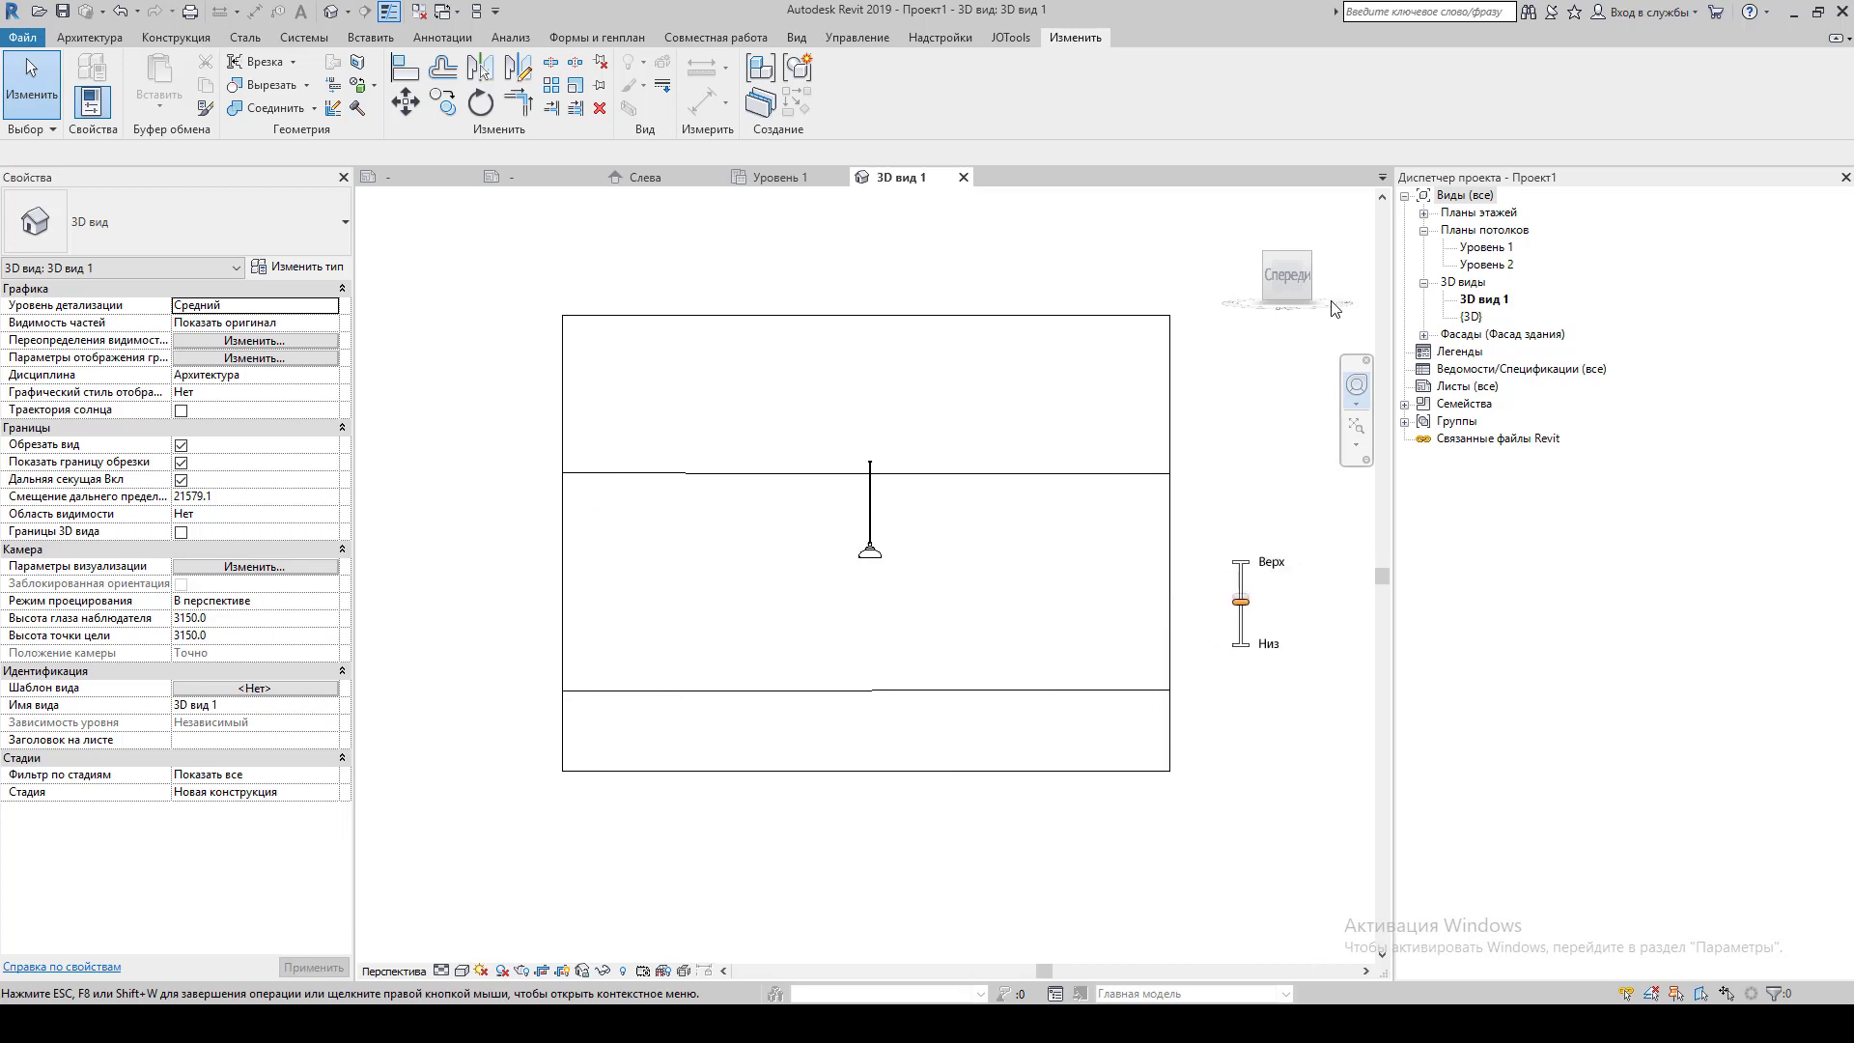
drag(1281, 833, 1341, 370)
mouse_move(1286, 278)
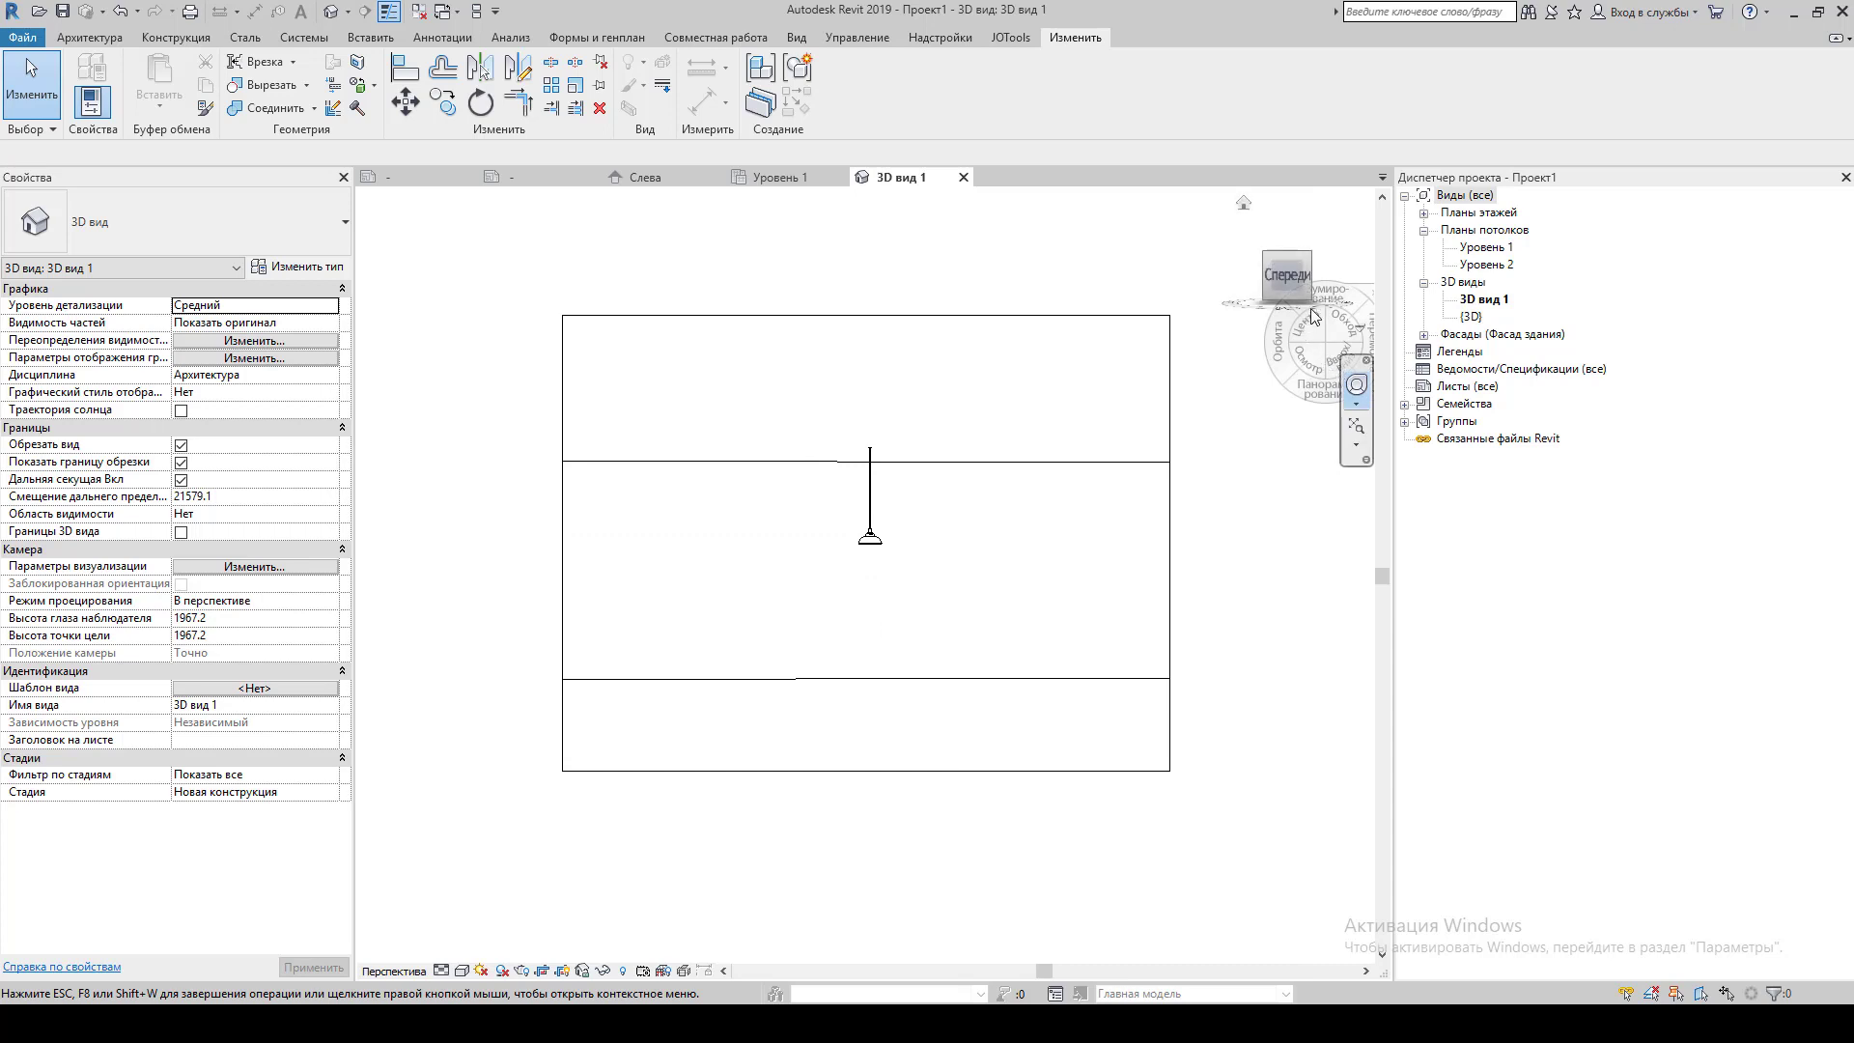
drag(1255, 578, 1275, 695)
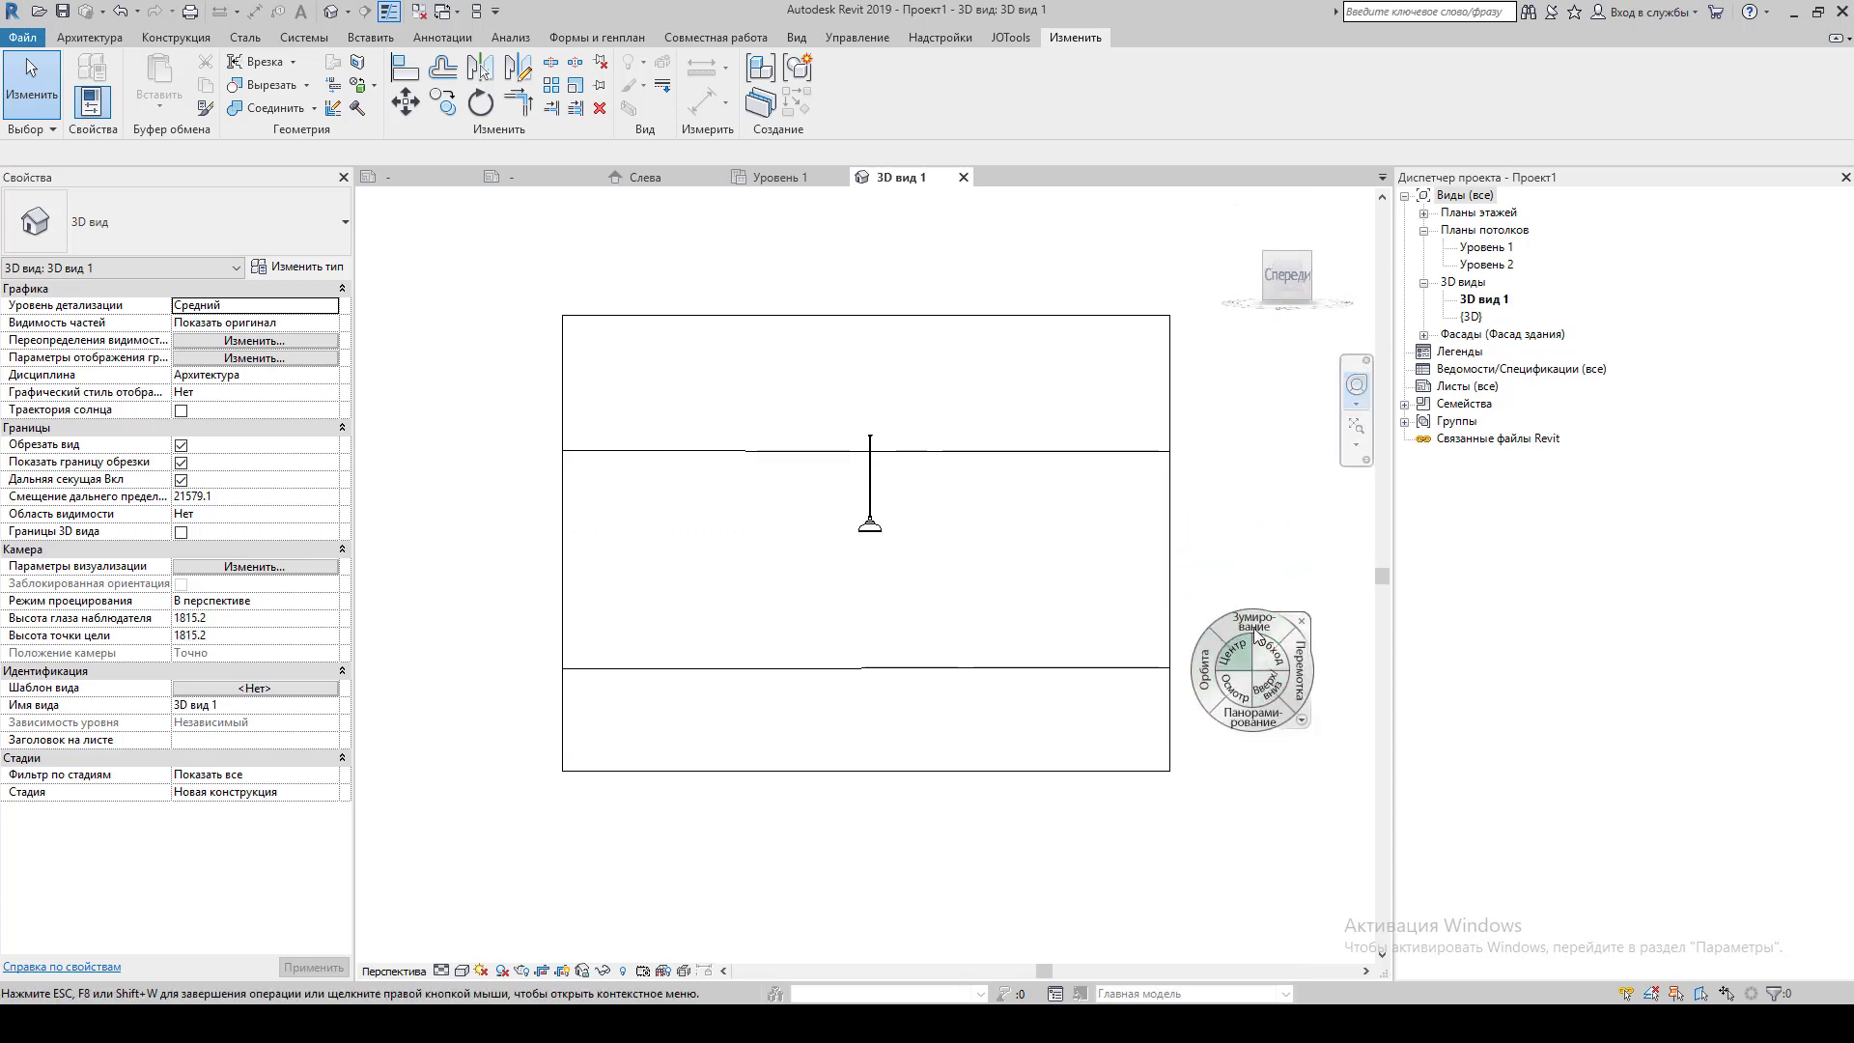
click(1310, 627)
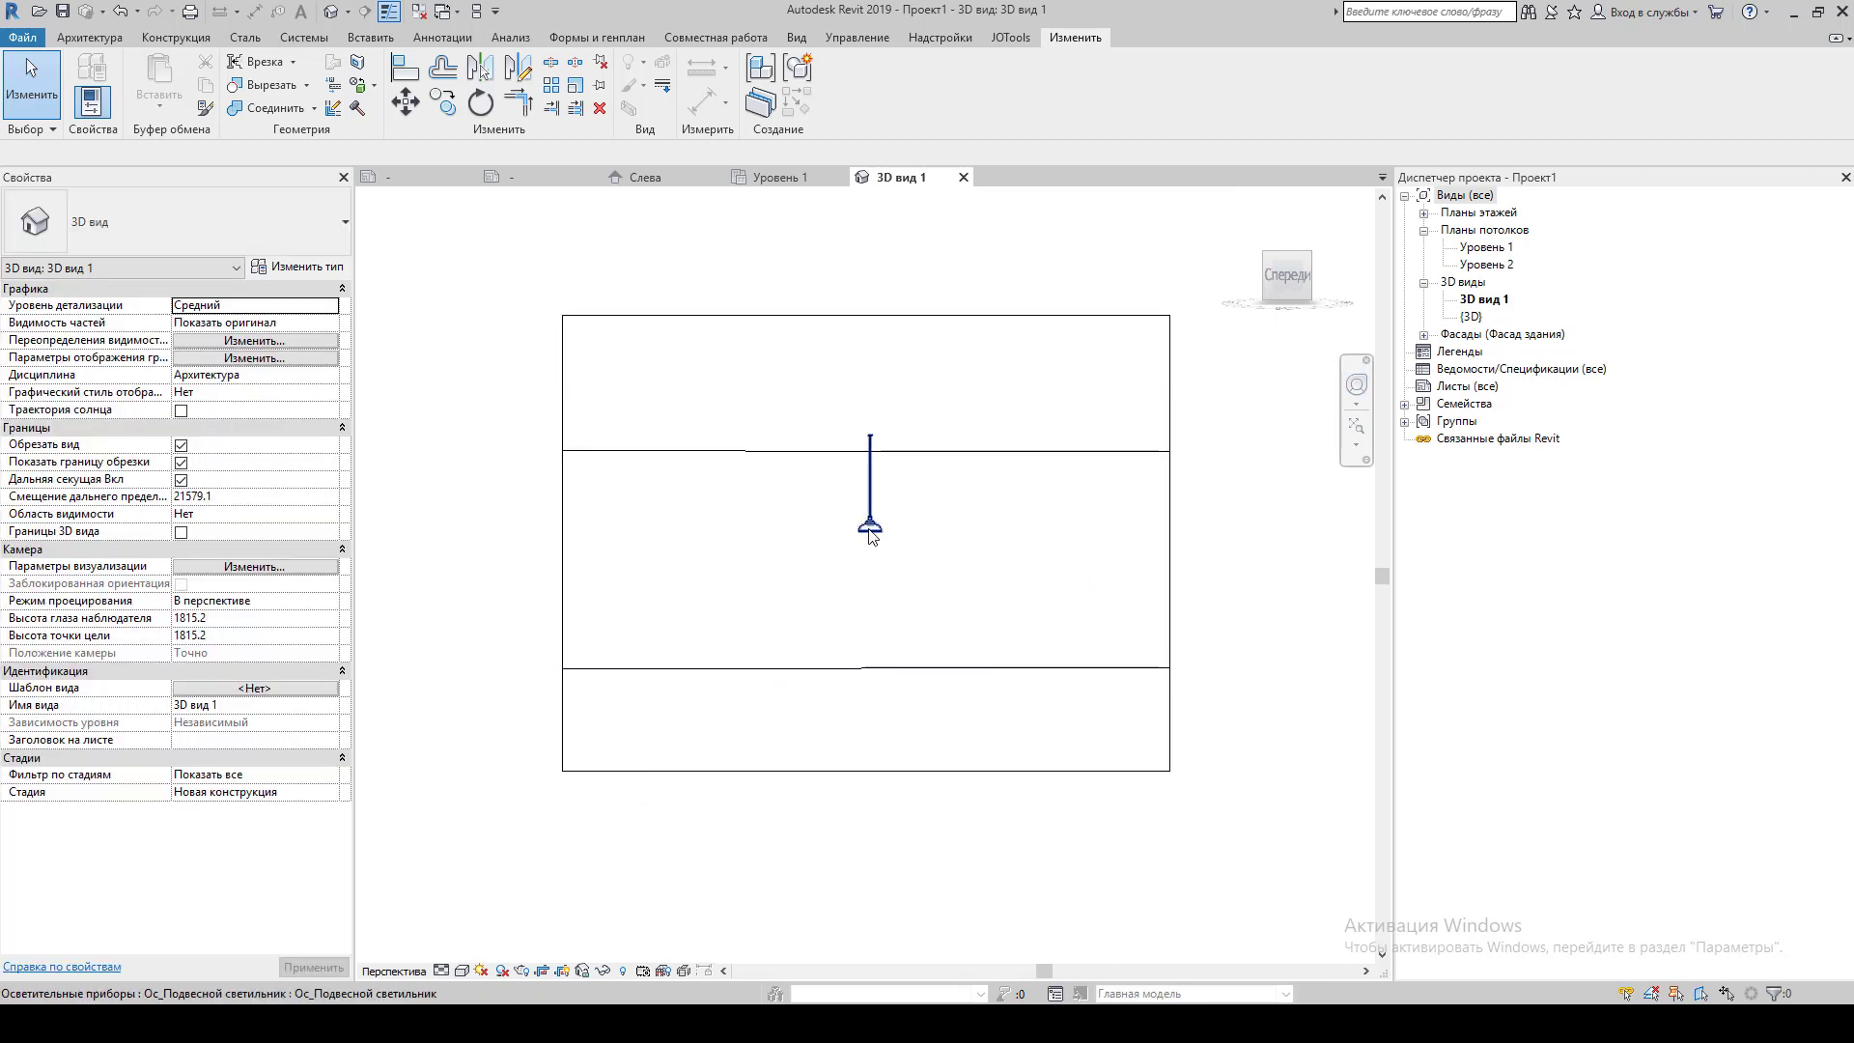
click(464, 972)
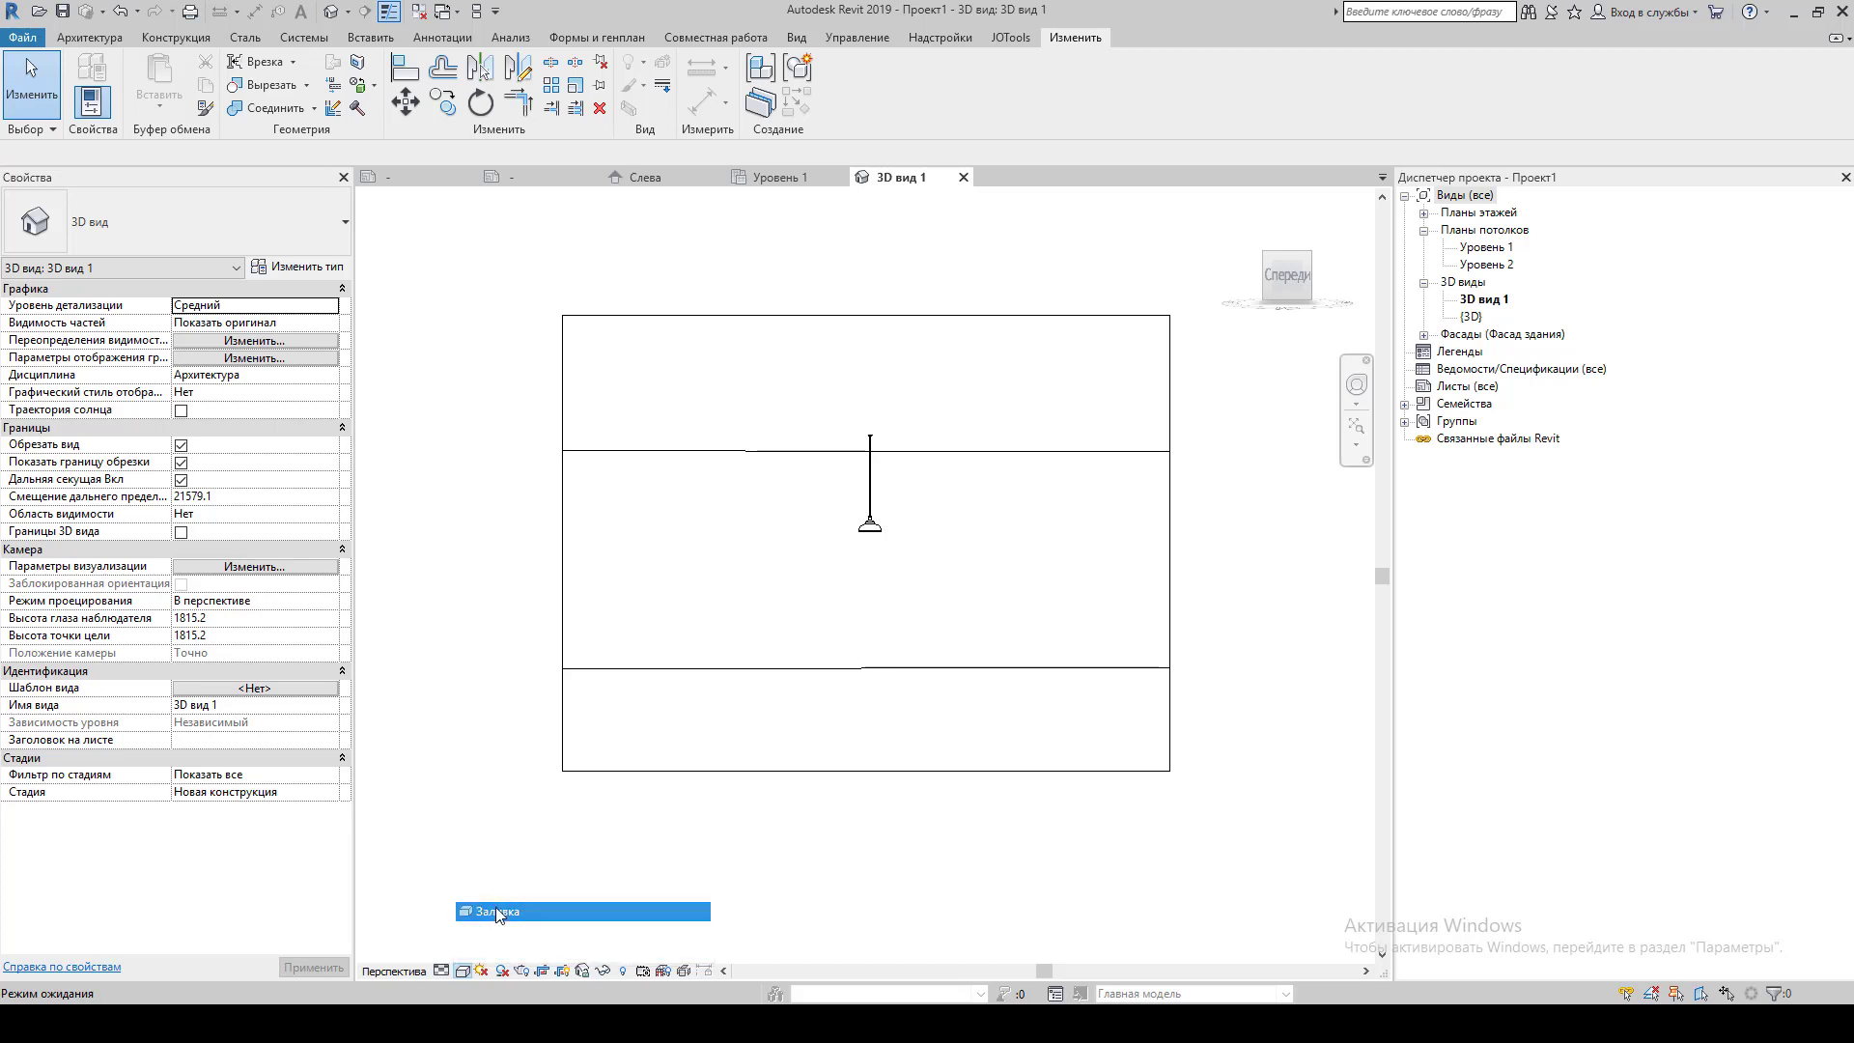
scroll(912, 479, down, 3)
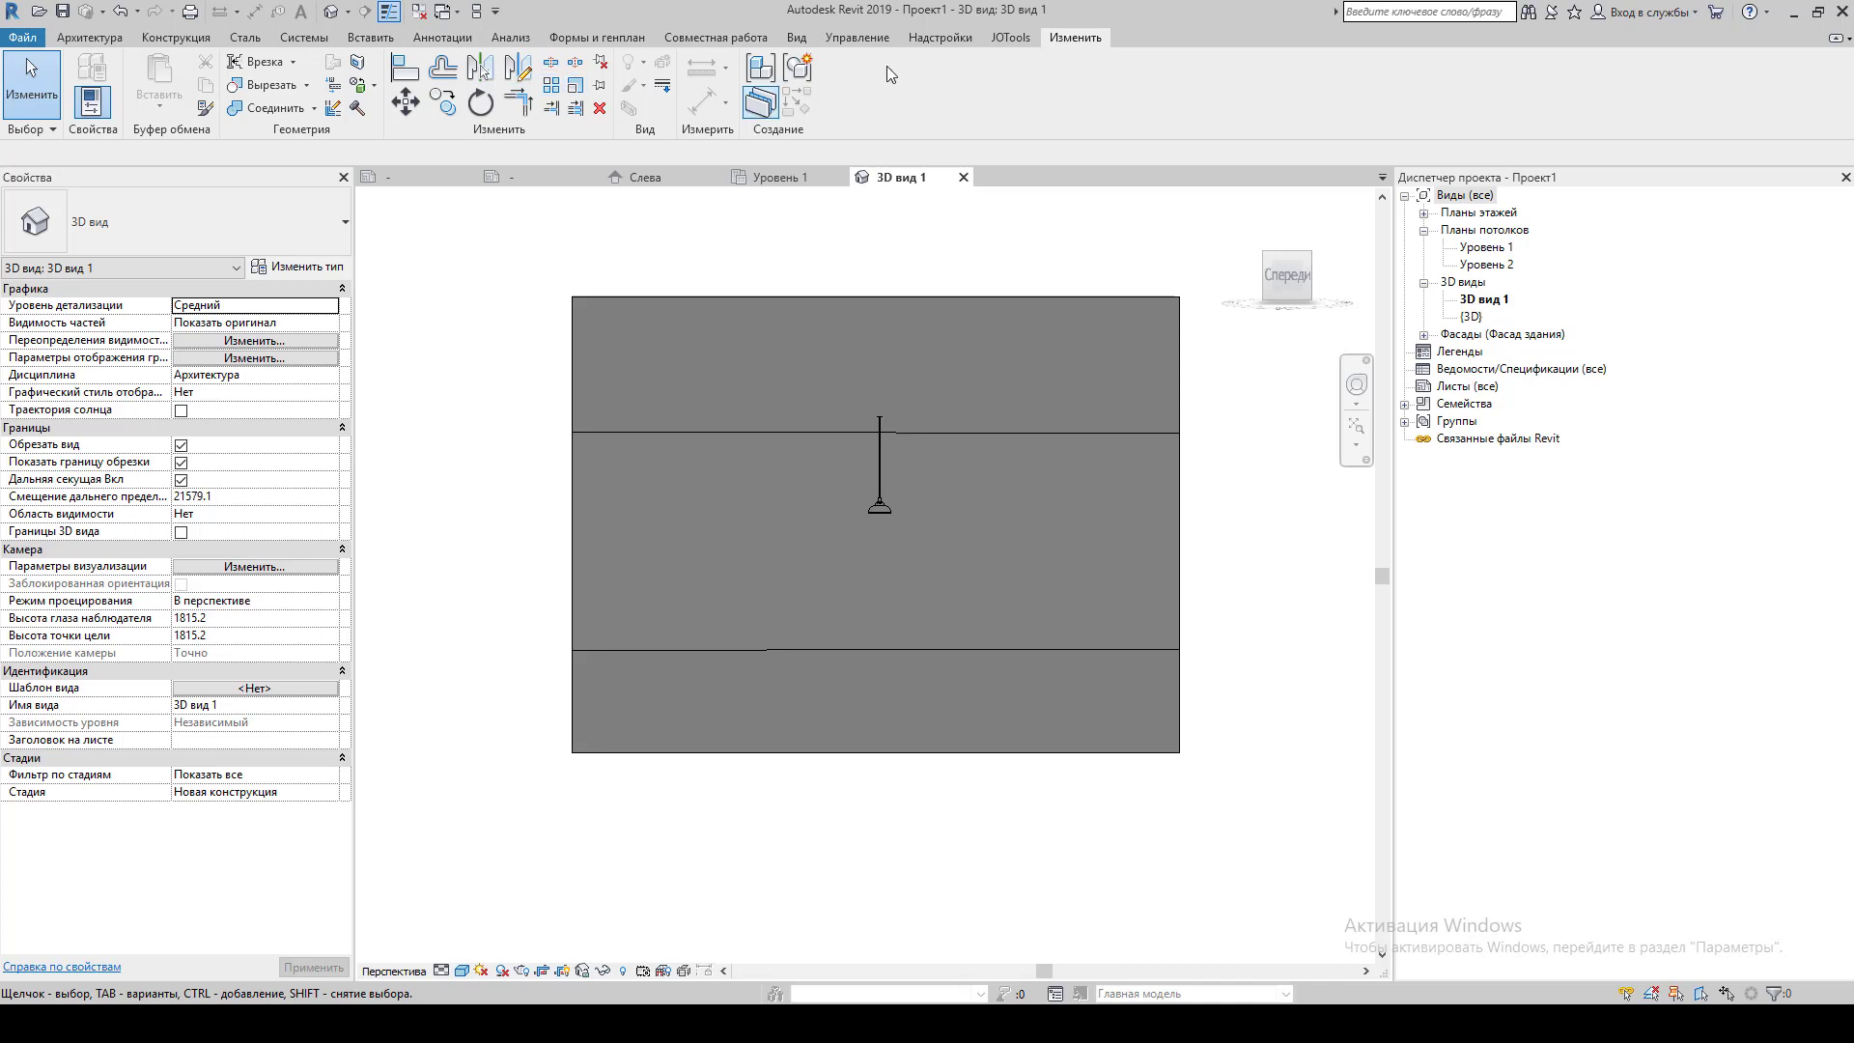
Render the perspective view with the Interior: Artificial only lighting scheme.
click(797, 38)
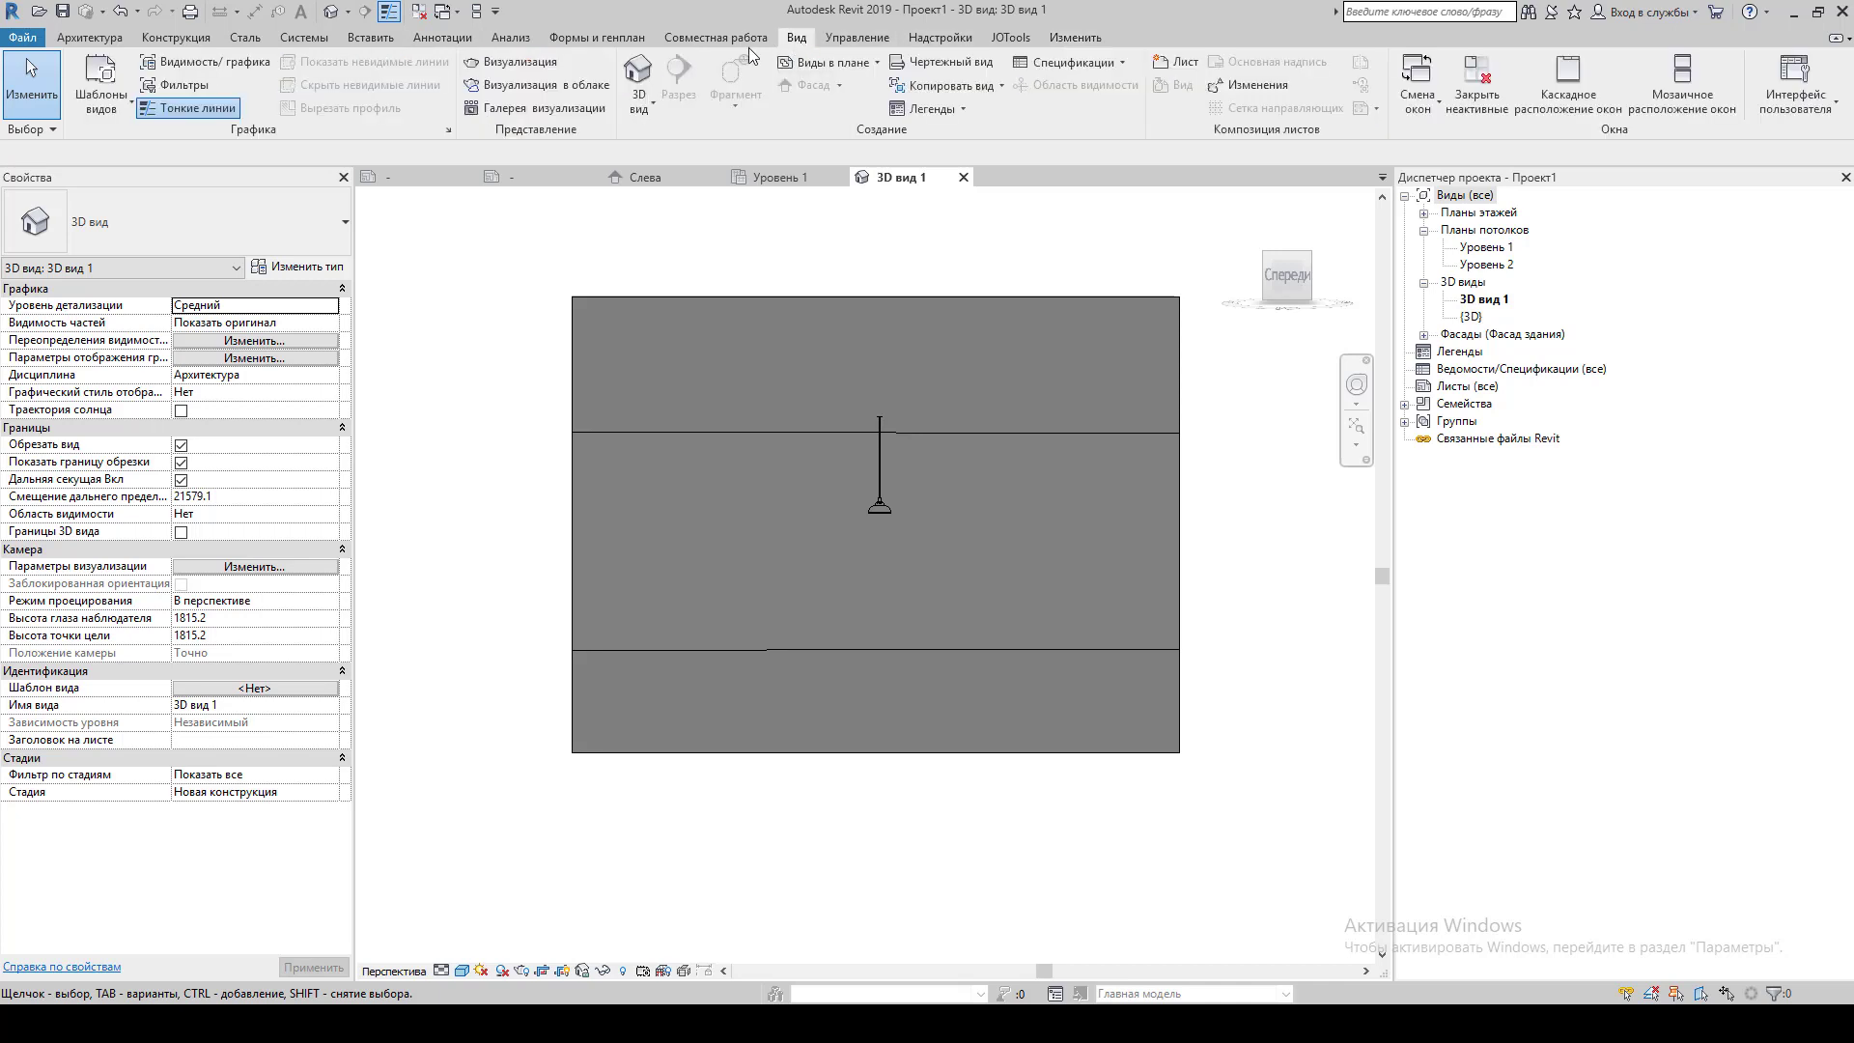
click(486, 67)
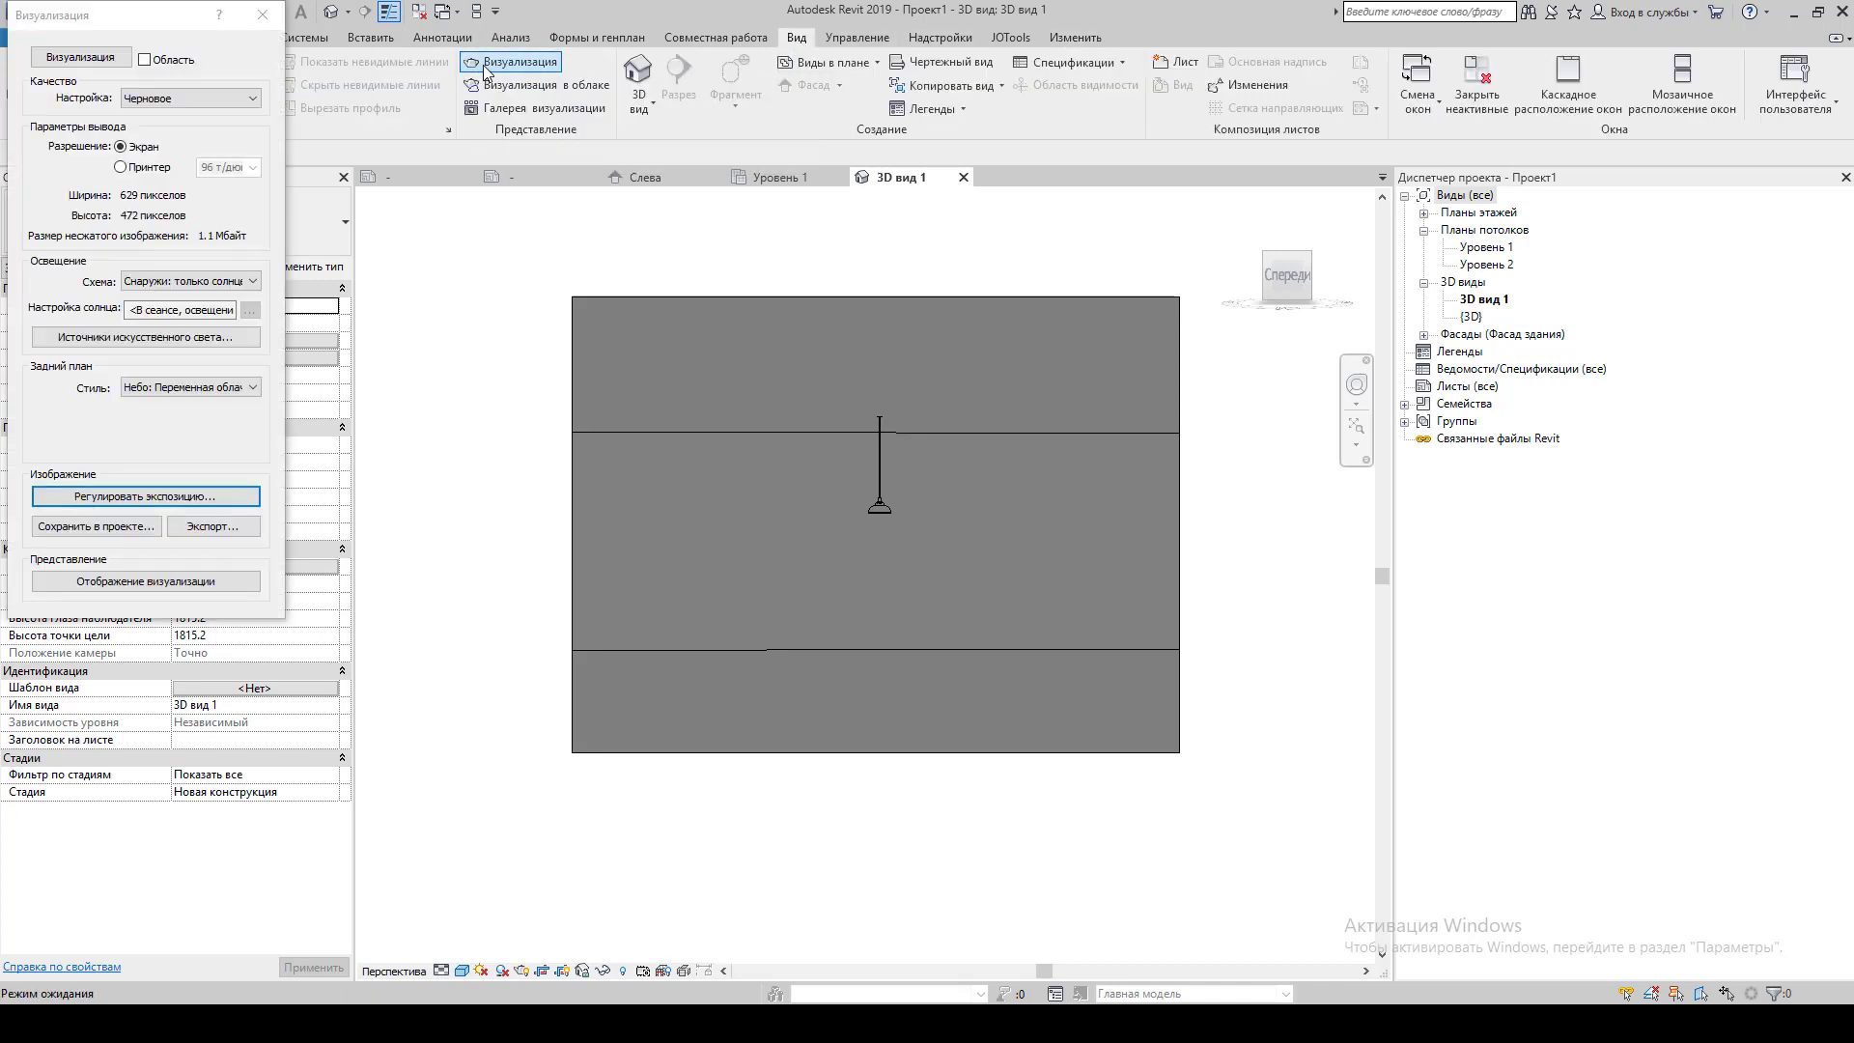
click(146, 282)
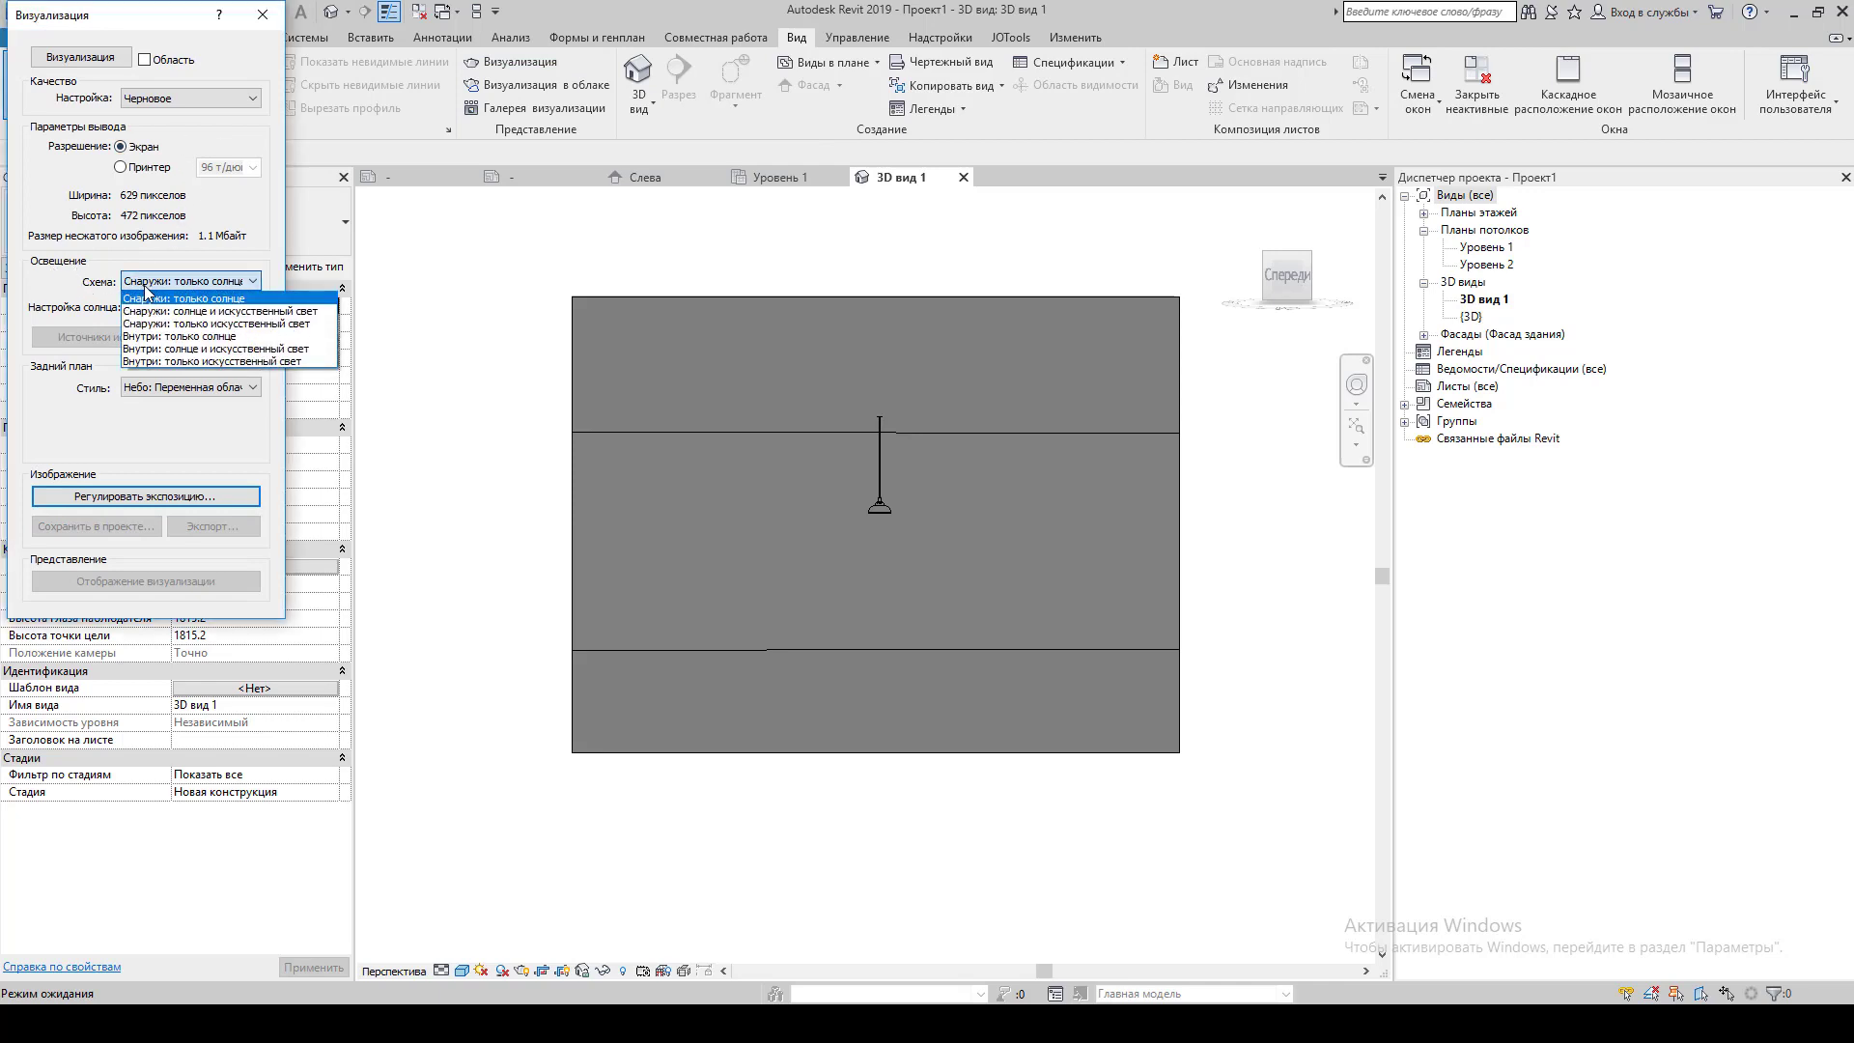
click(170, 361)
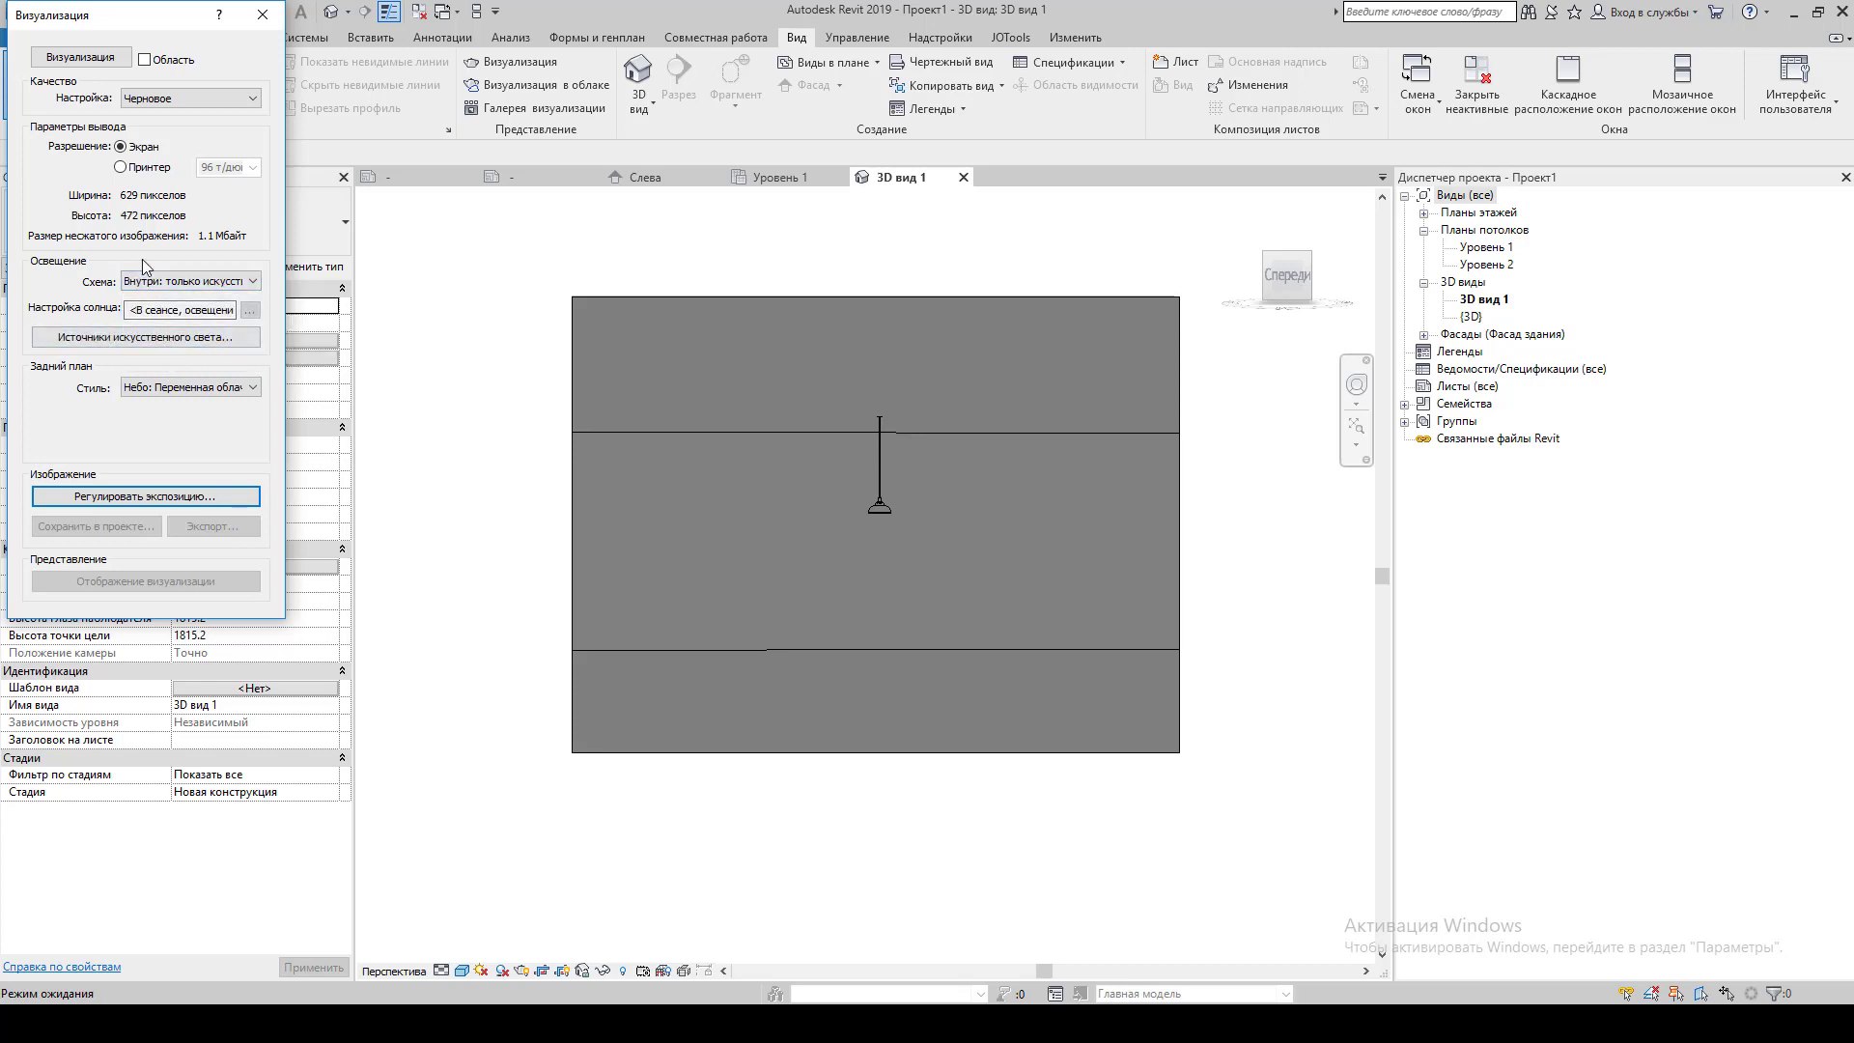
click(63, 58)
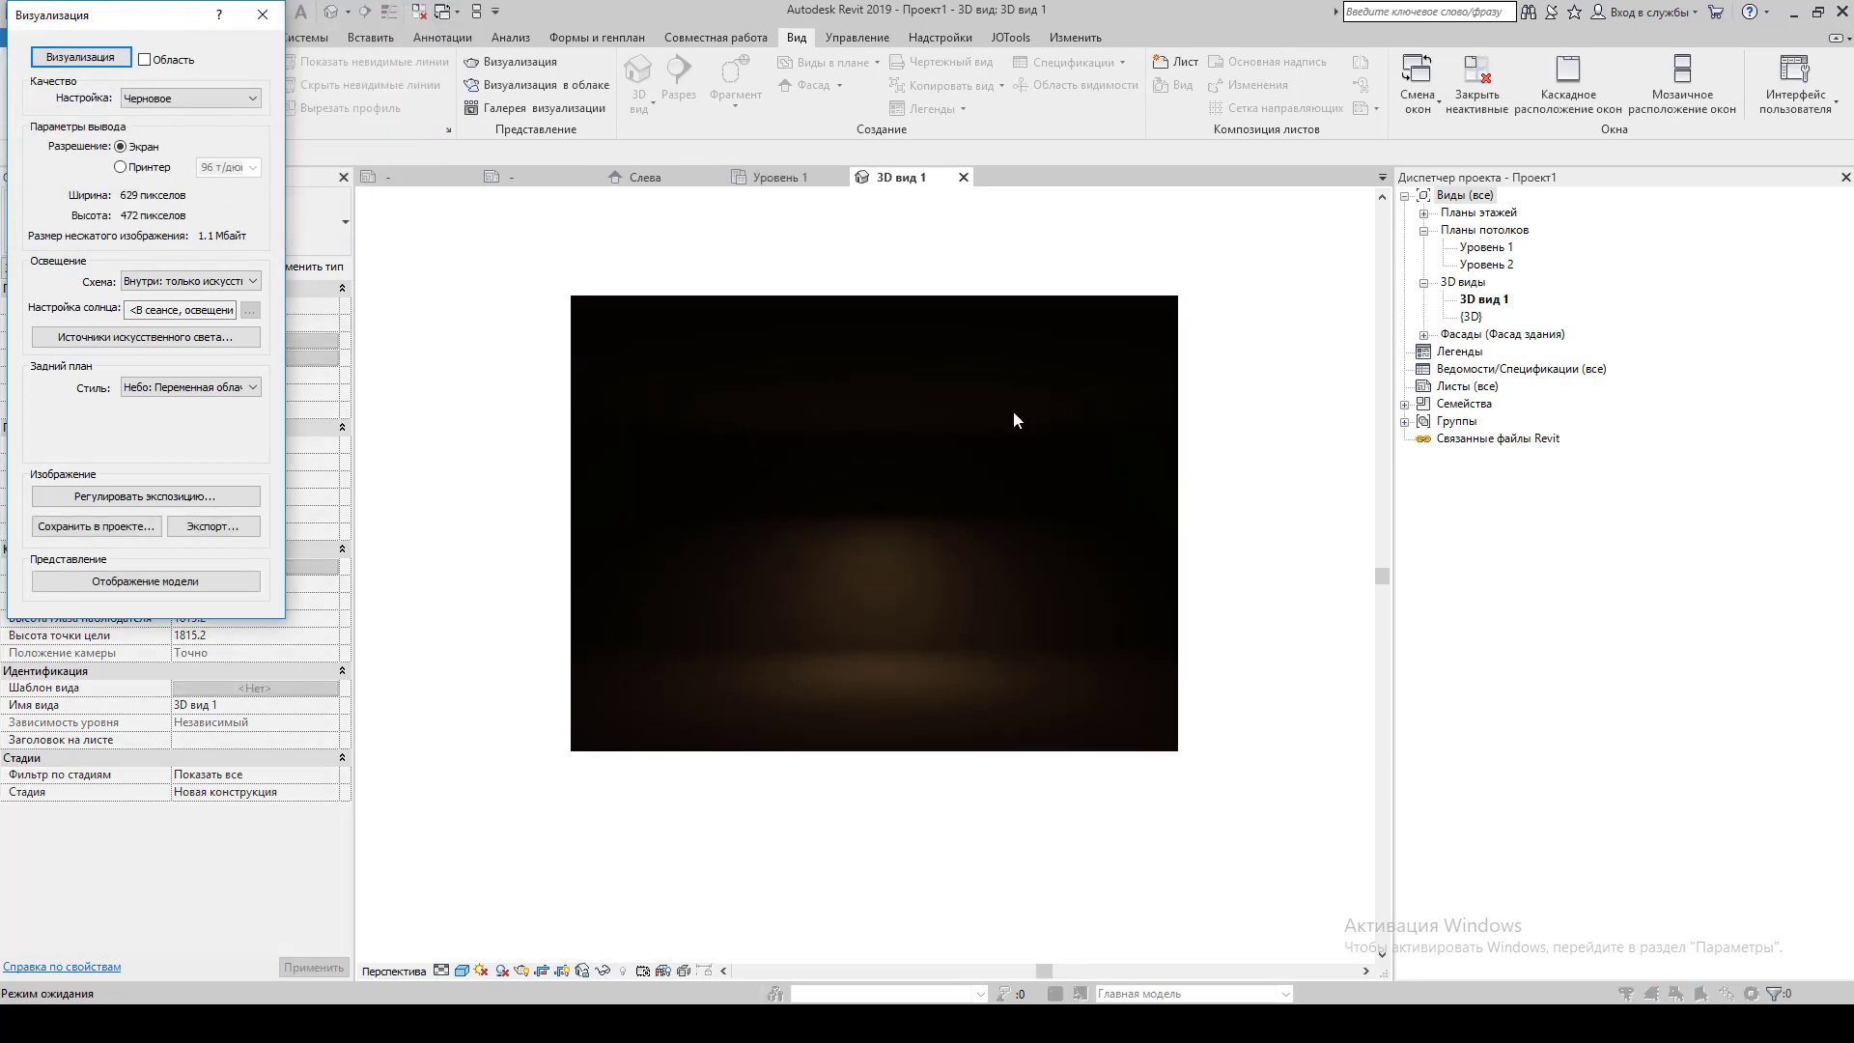
Brighten the render by setting exposure to 1.58, then close the Rendering dialog.
click(71, 503)
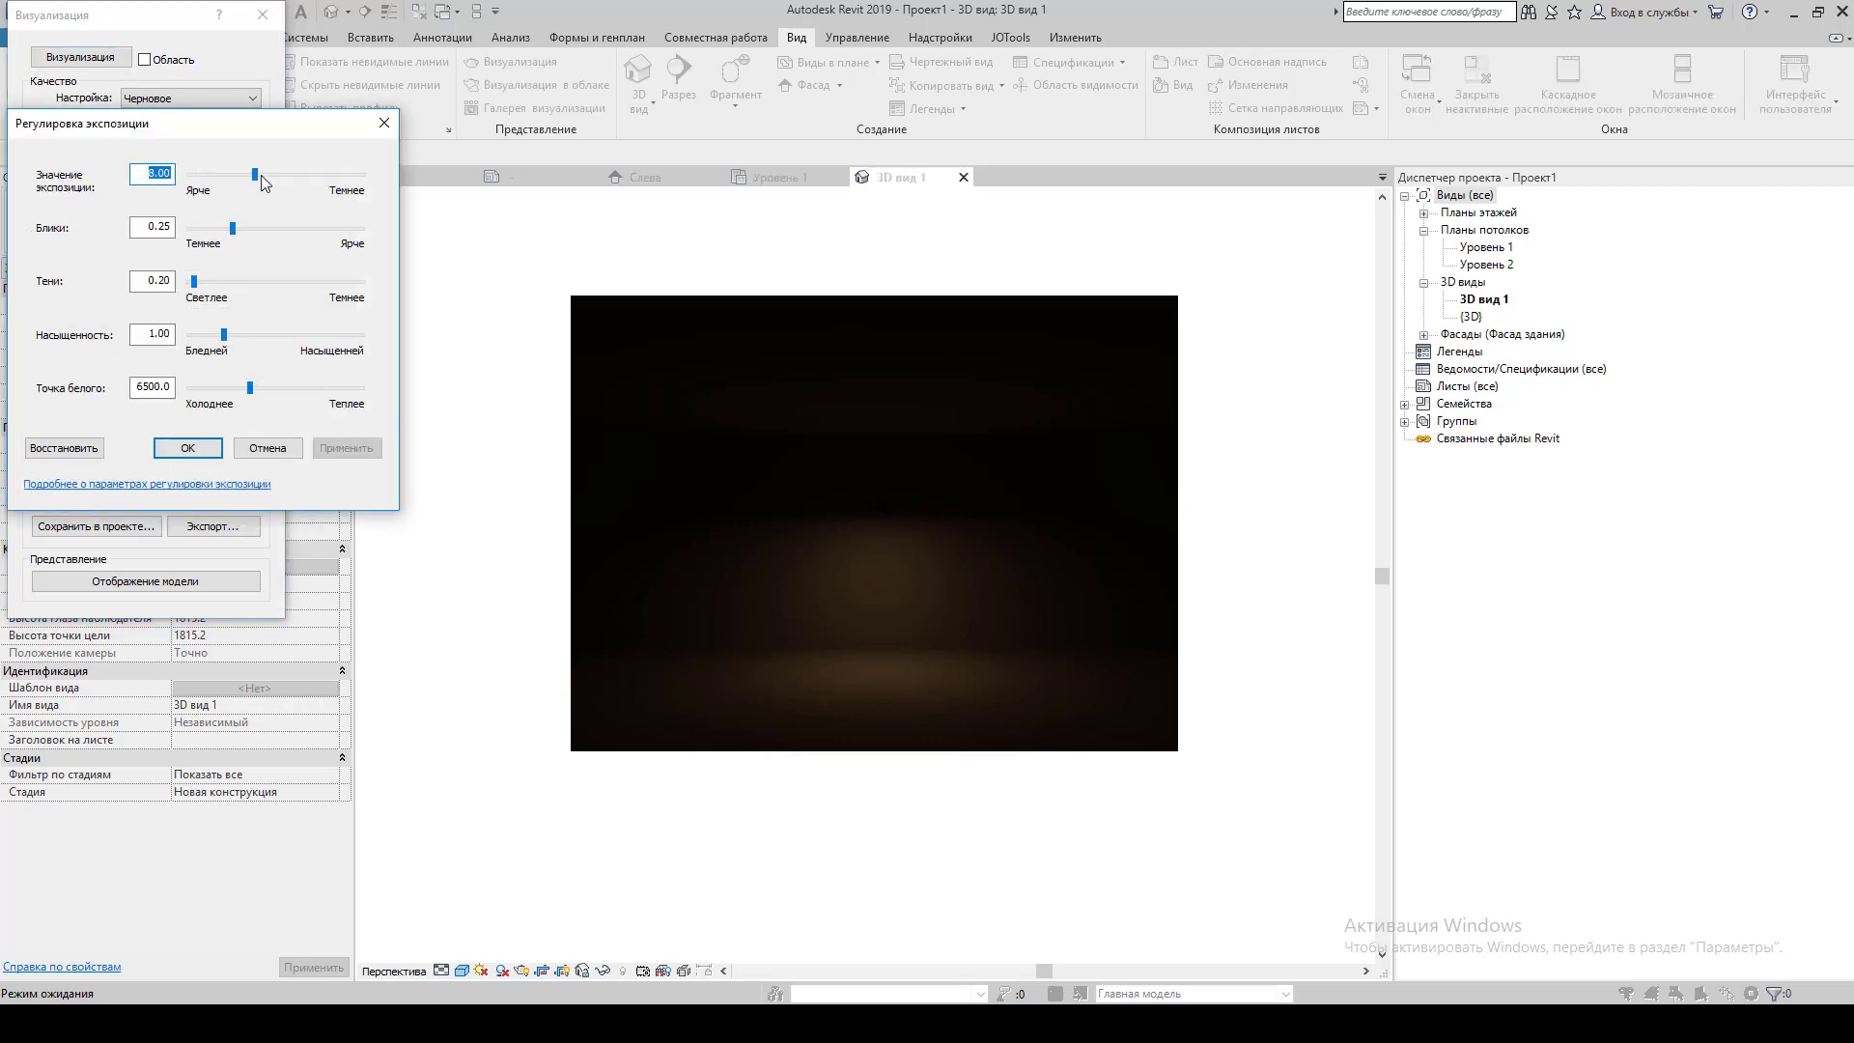
drag(252, 172, 234, 176)
click(338, 450)
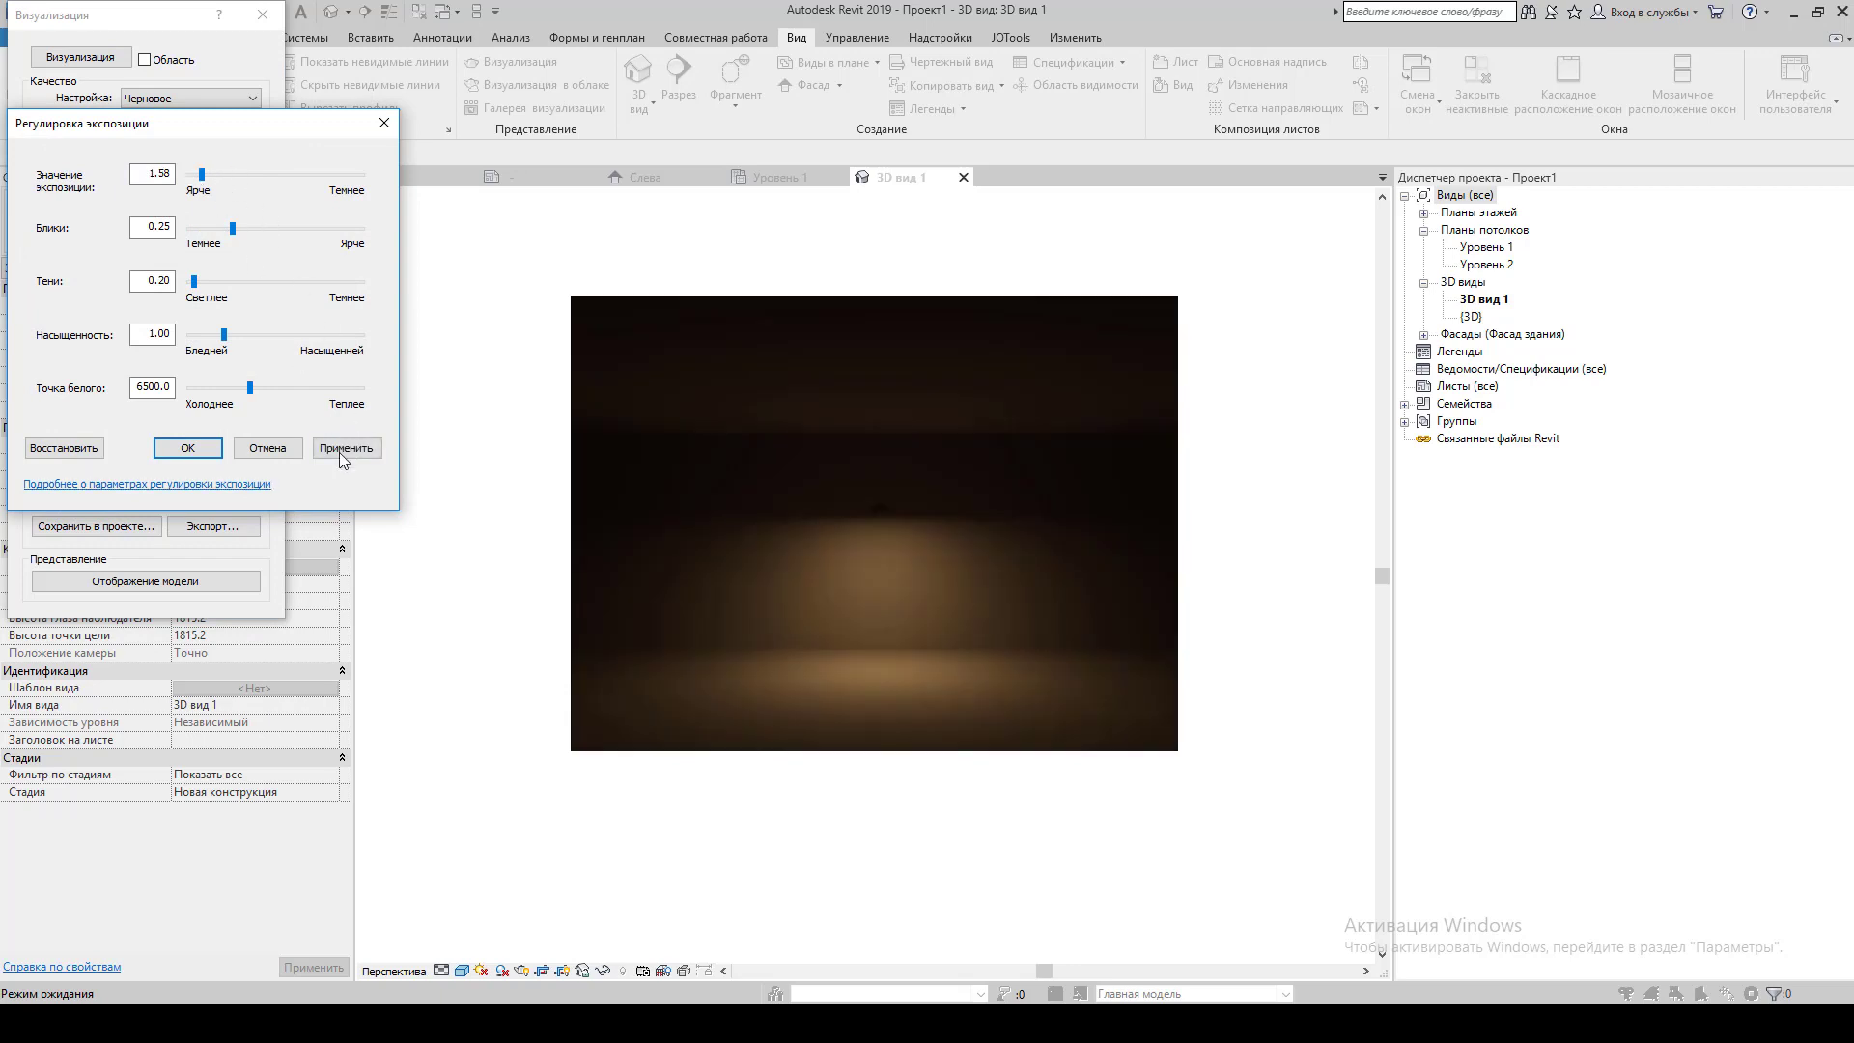
click(197, 448)
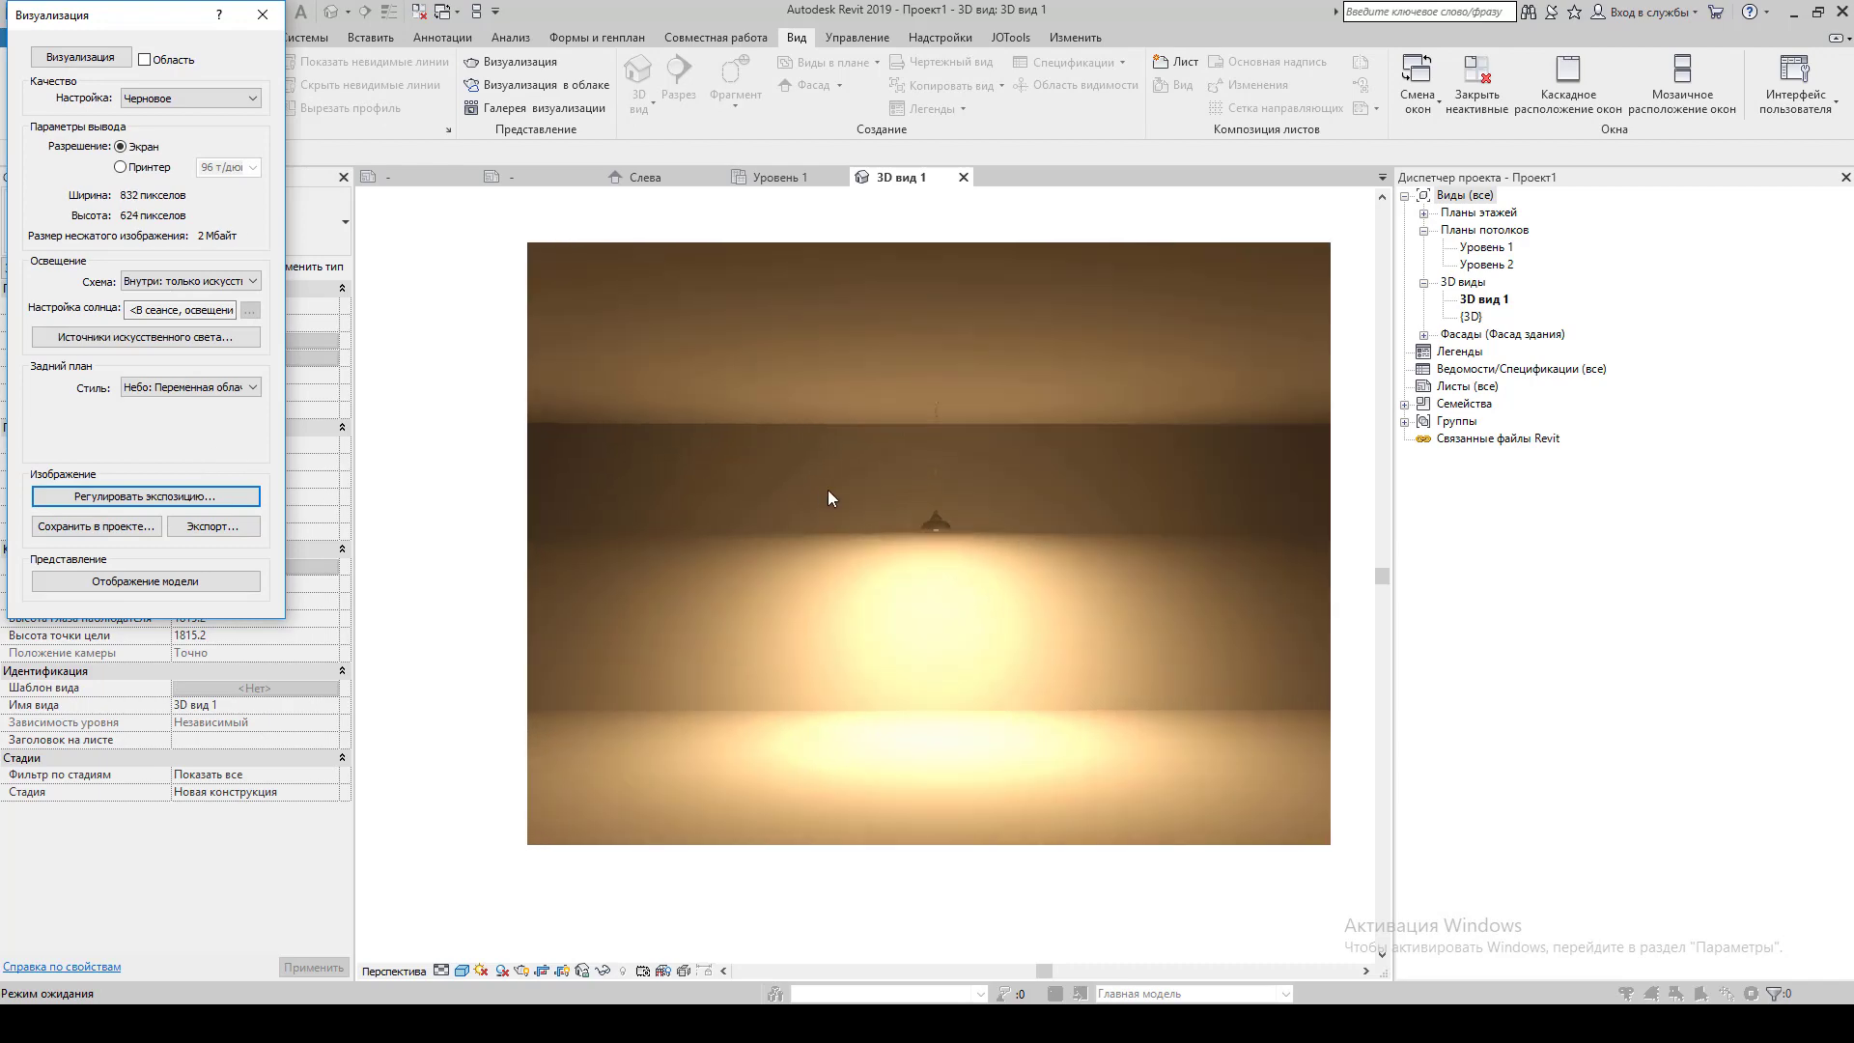
click(262, 15)
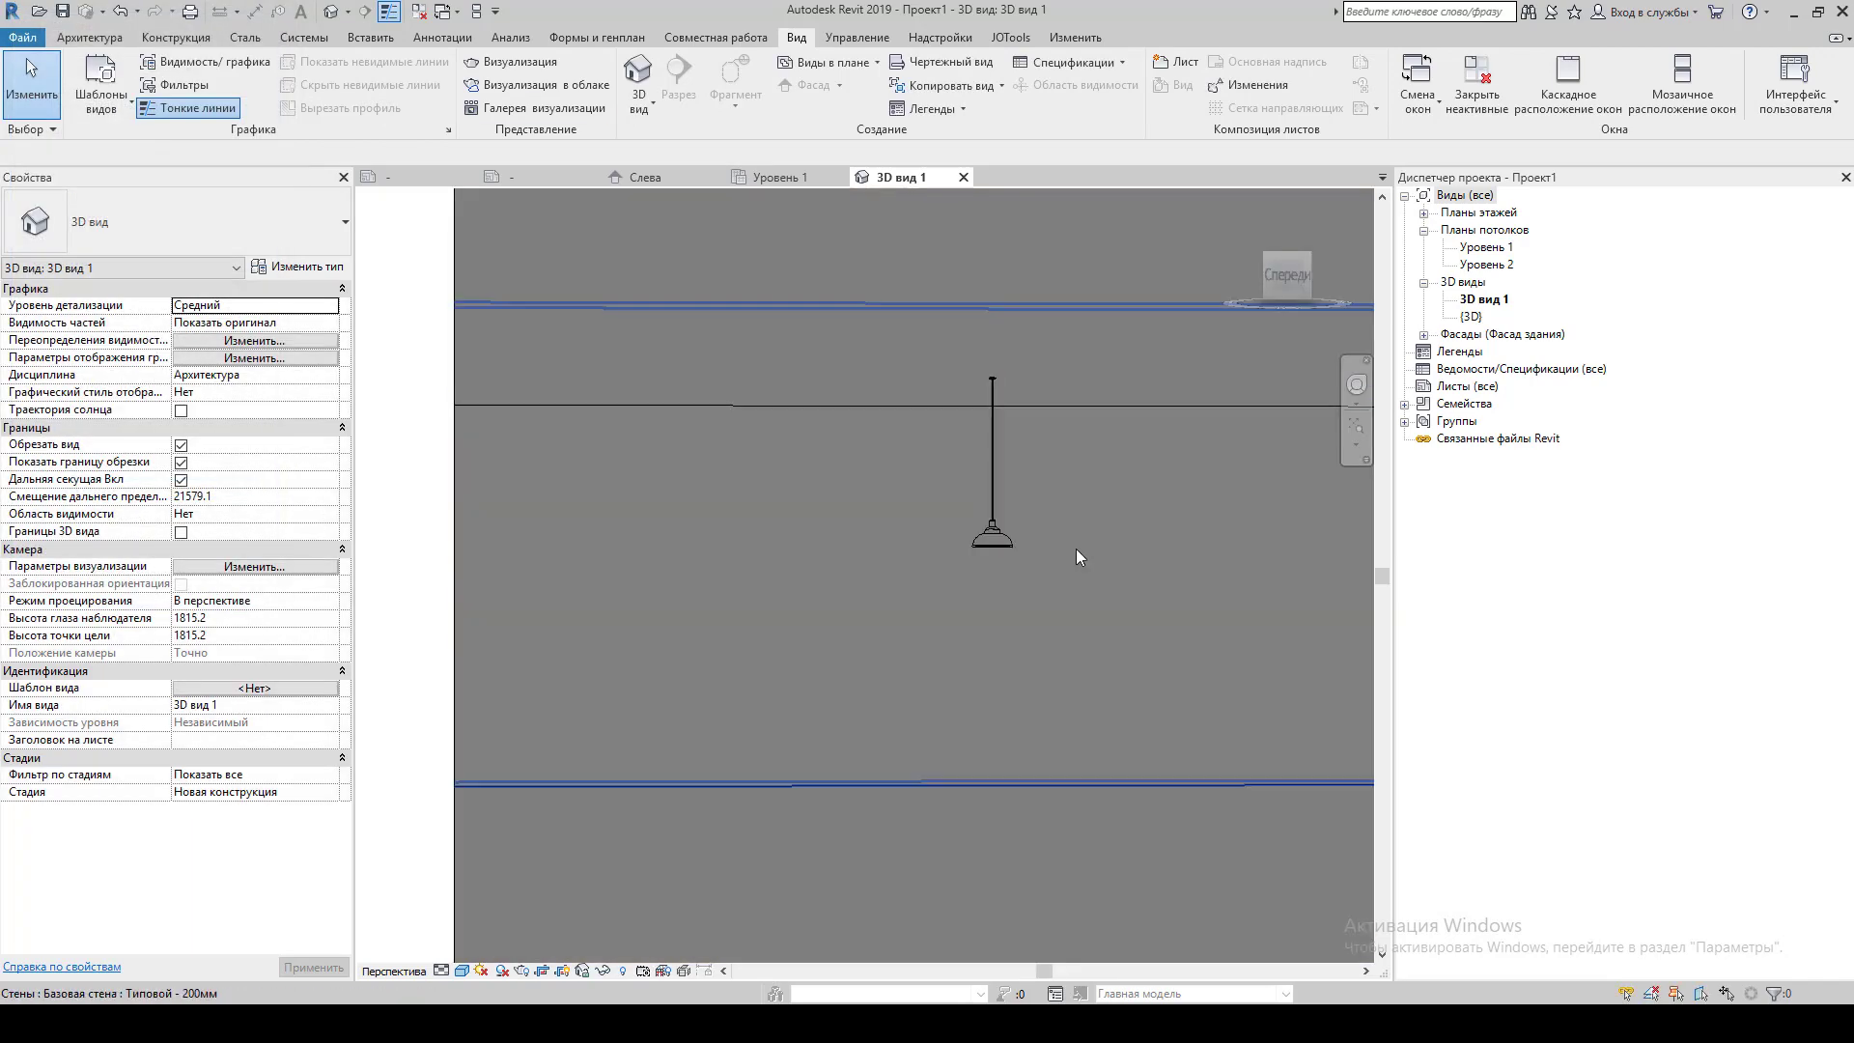
Recentre the room in 3D вид 1 and render the view again.
scroll(1076, 548, down, 3)
middle_drag(907, 501, 826, 460)
middle_drag(1078, 560, 1004, 561)
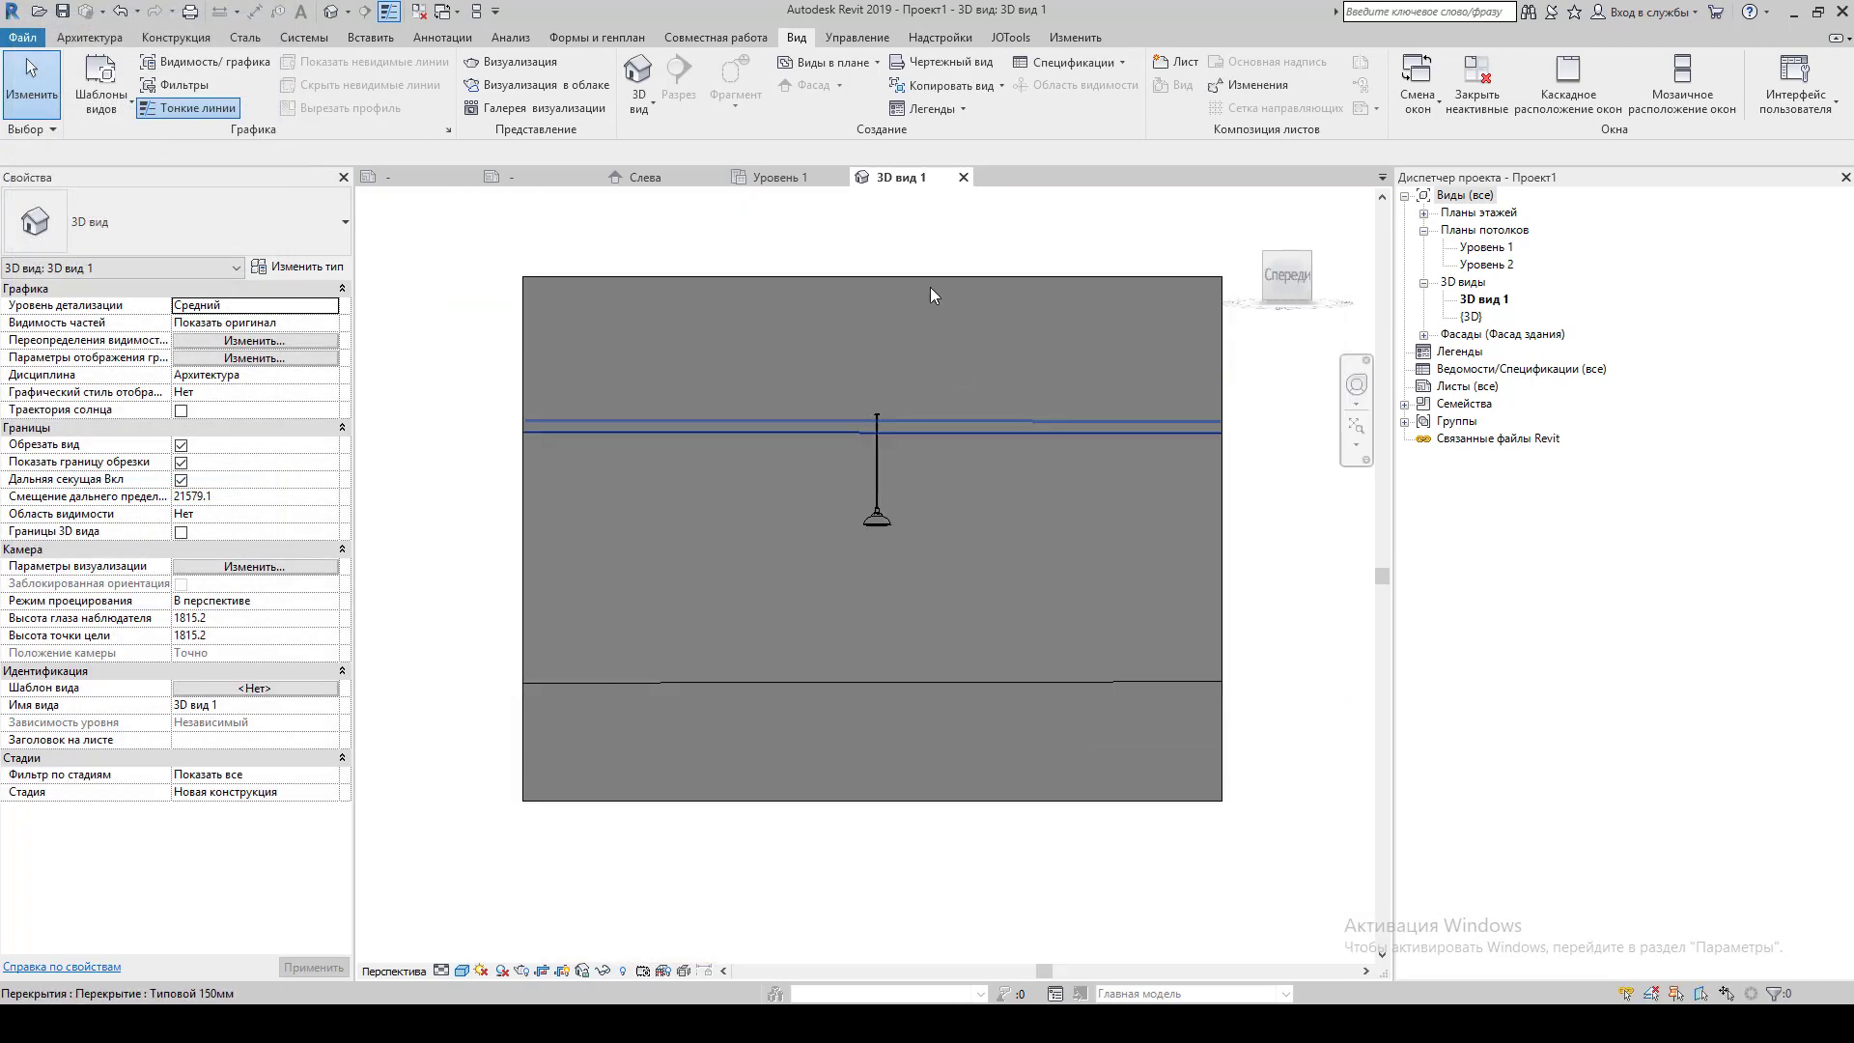
click(878, 515)
scroll(898, 508, up, 2)
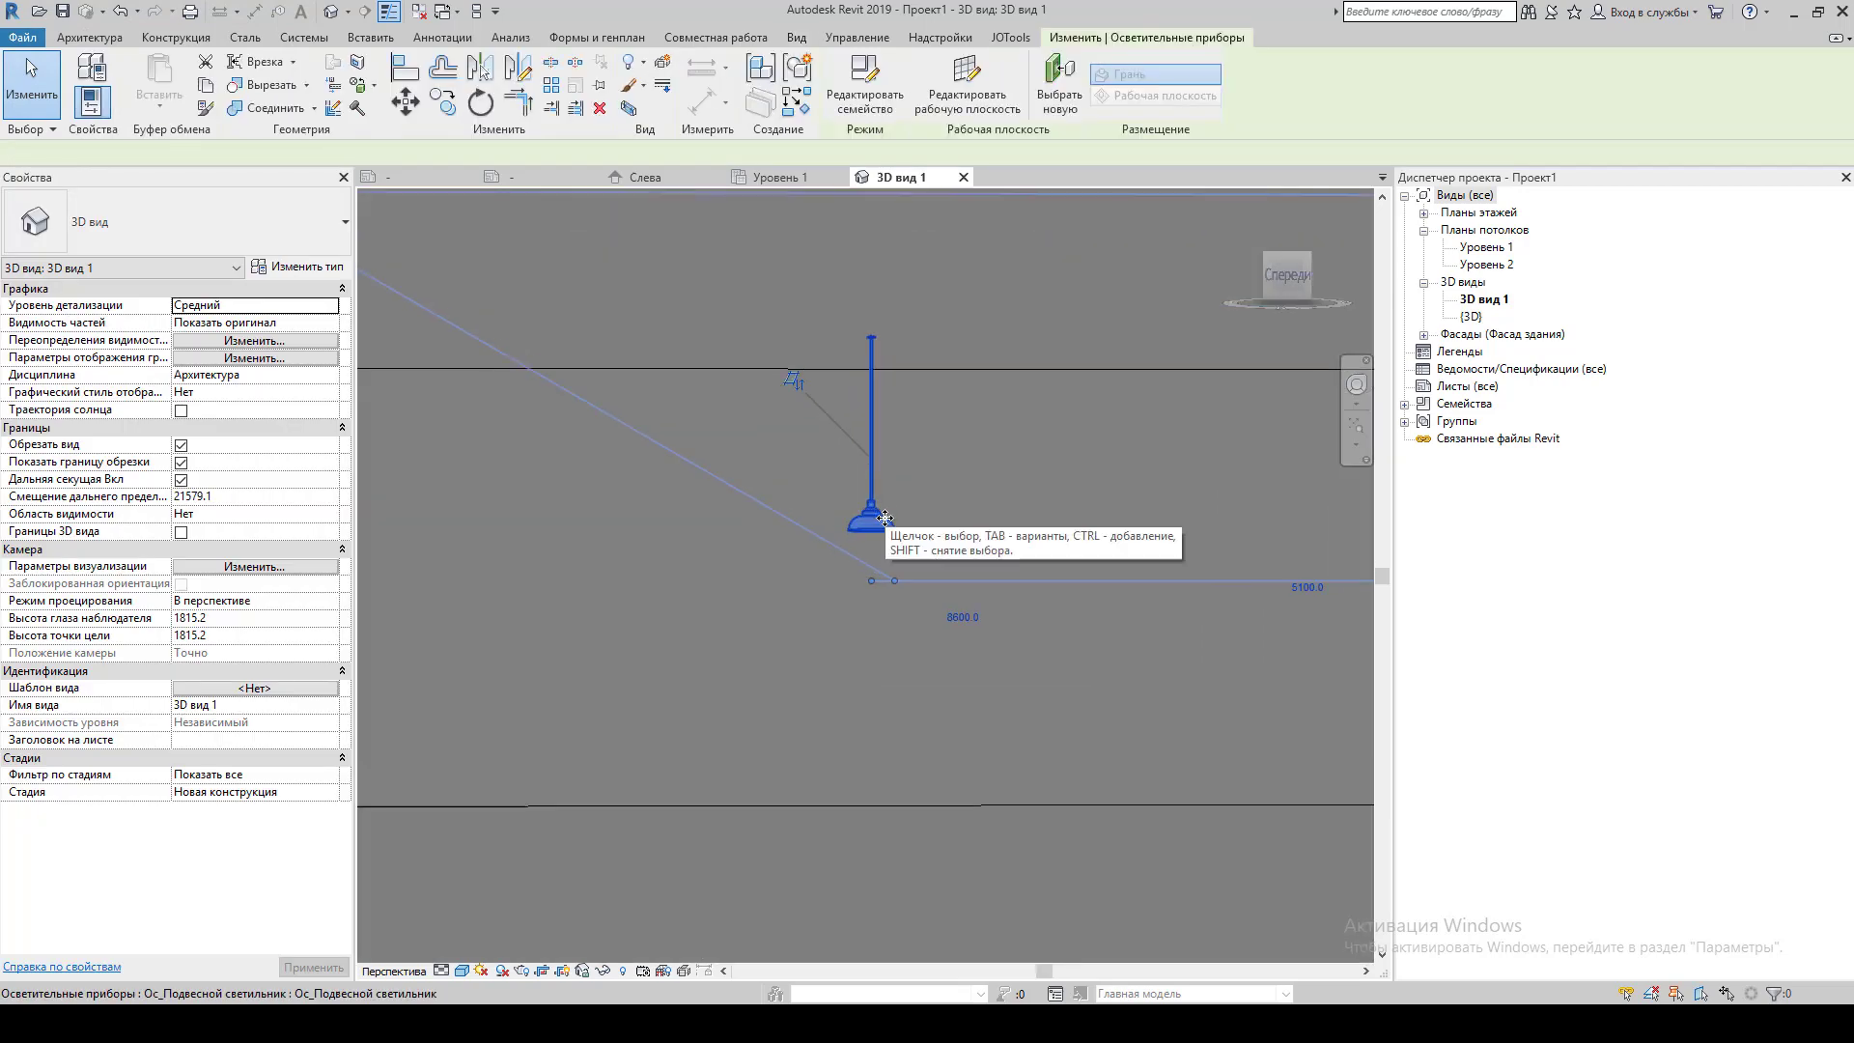
scroll(913, 500, down, 2)
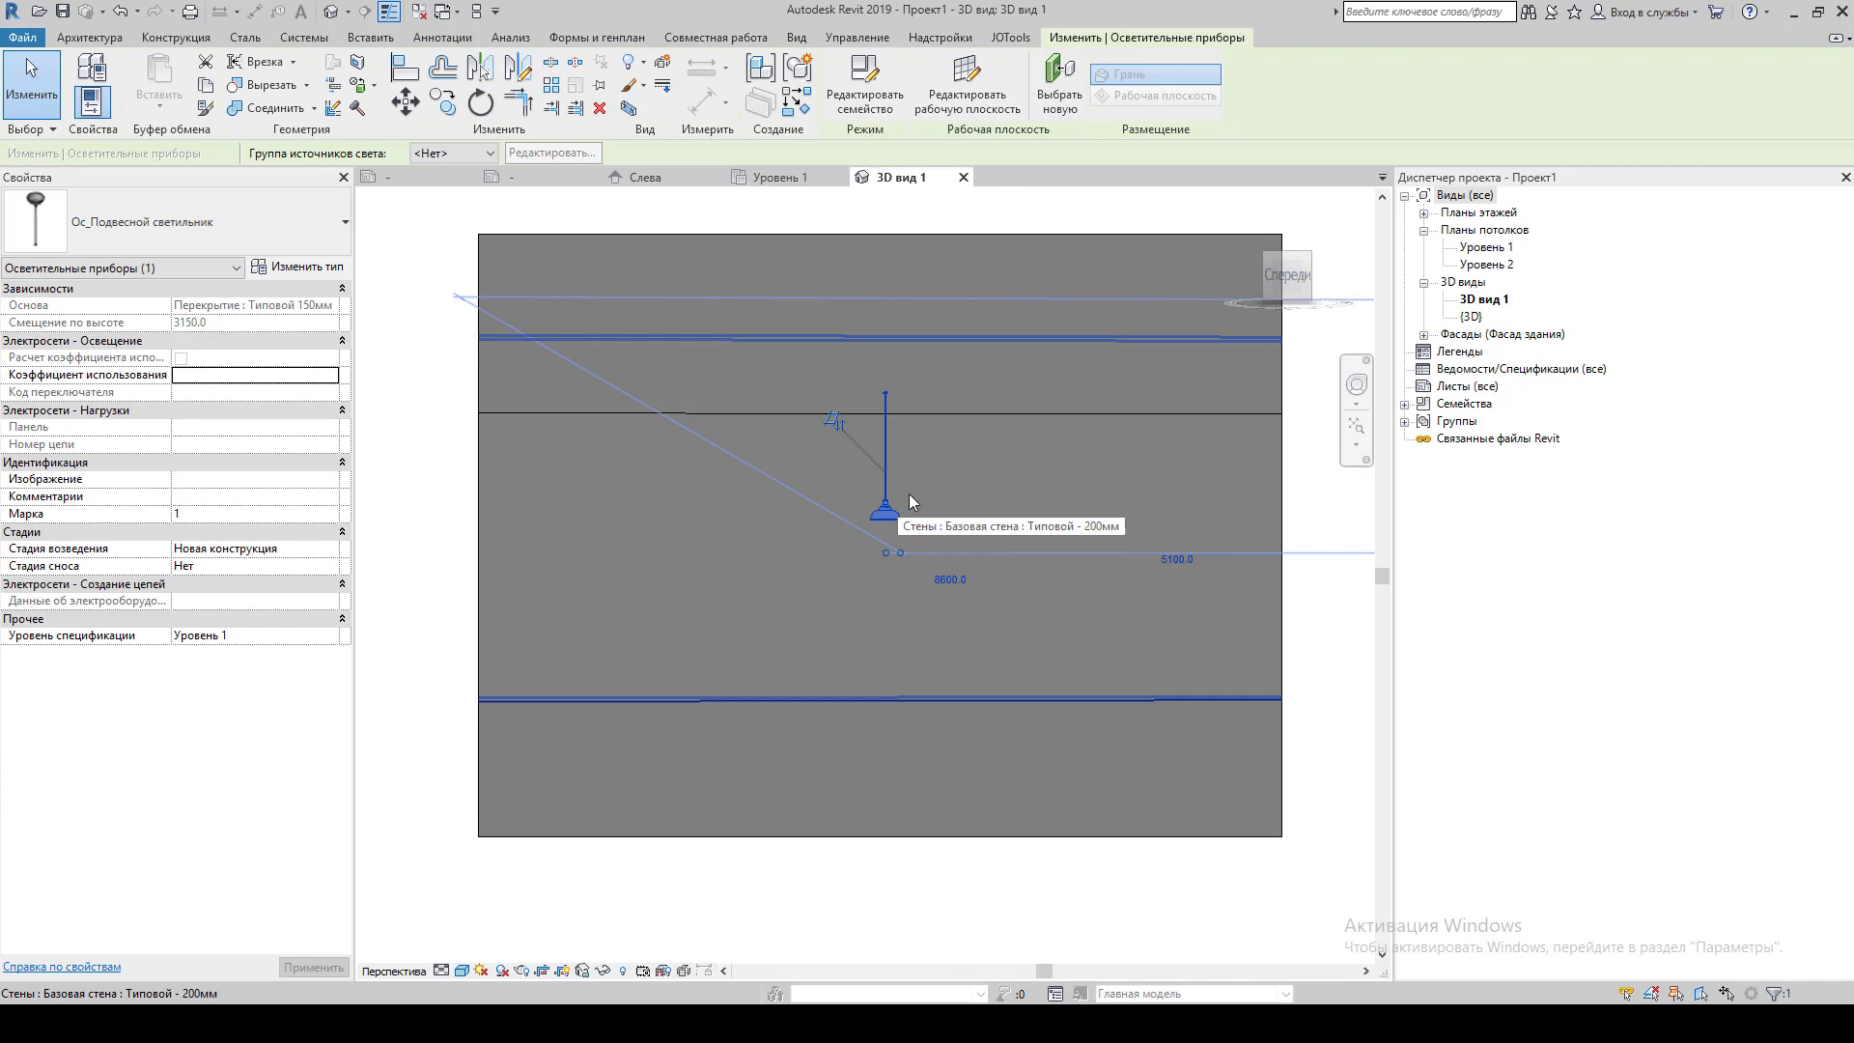
scroll(906, 504, down, 1)
click(734, 251)
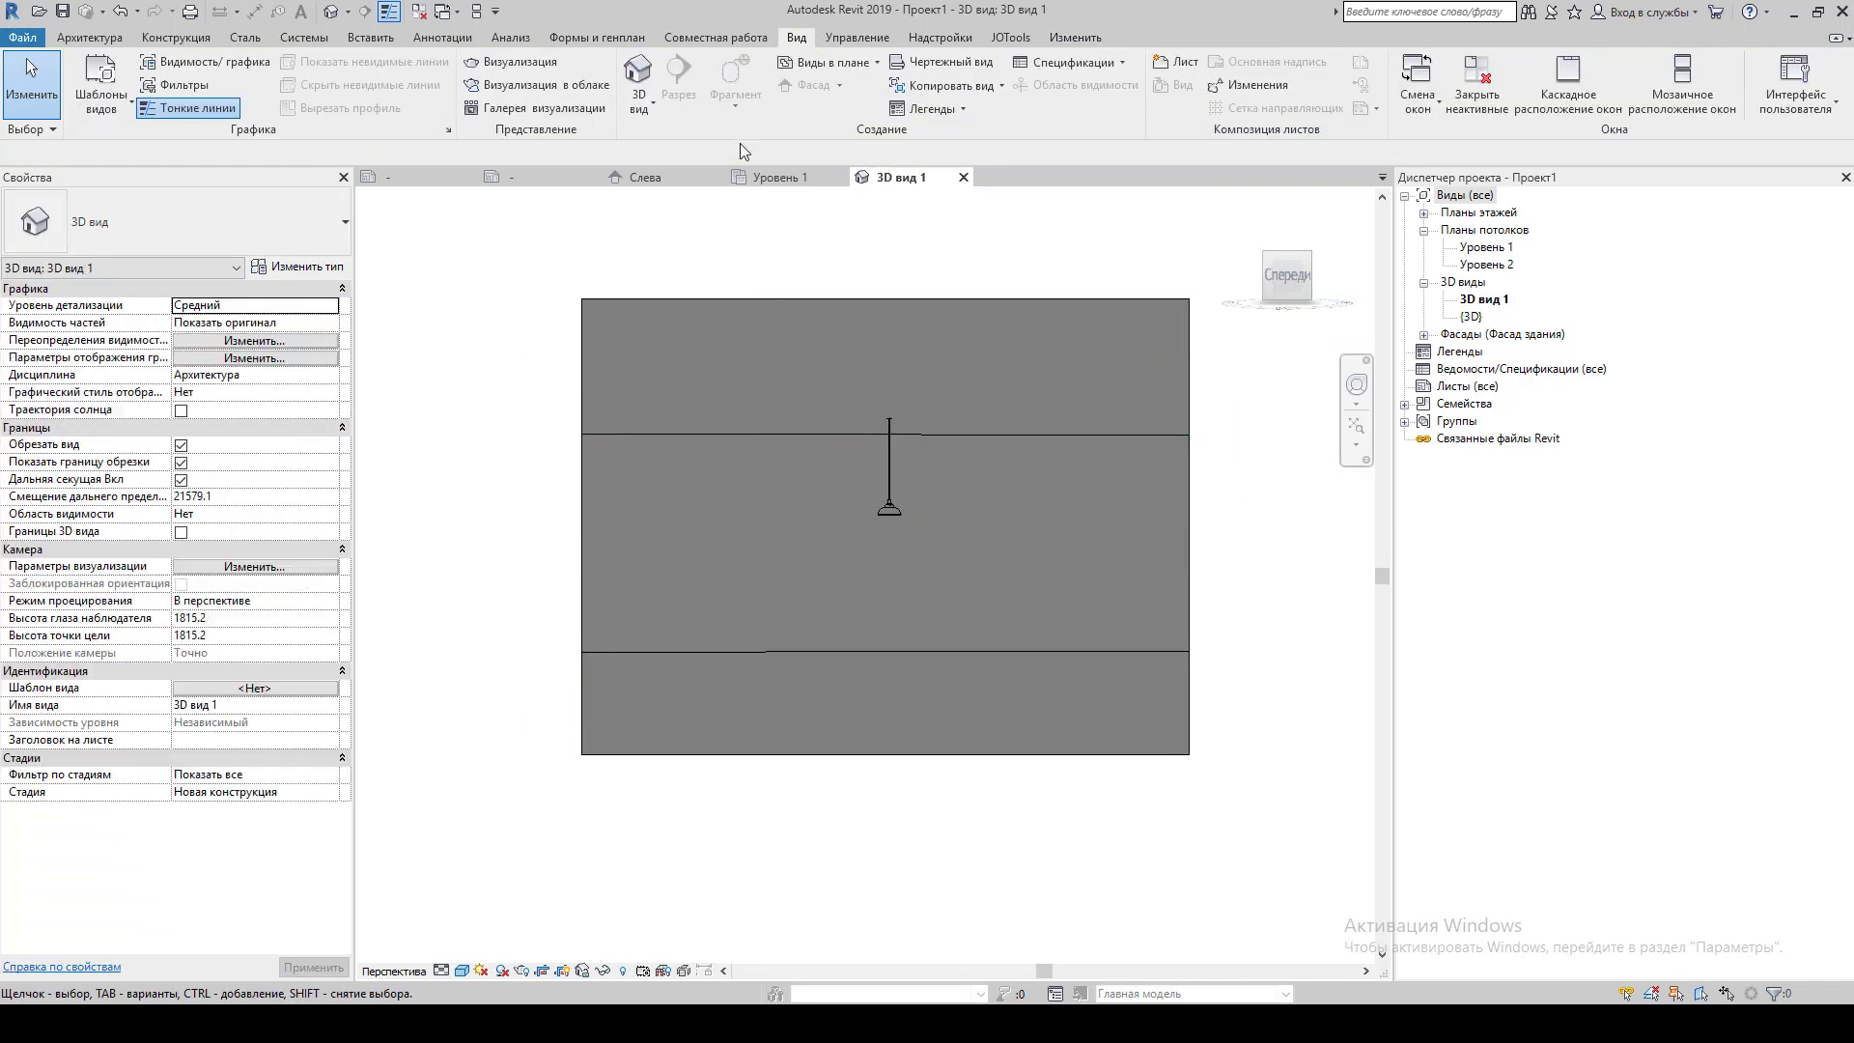
click(512, 62)
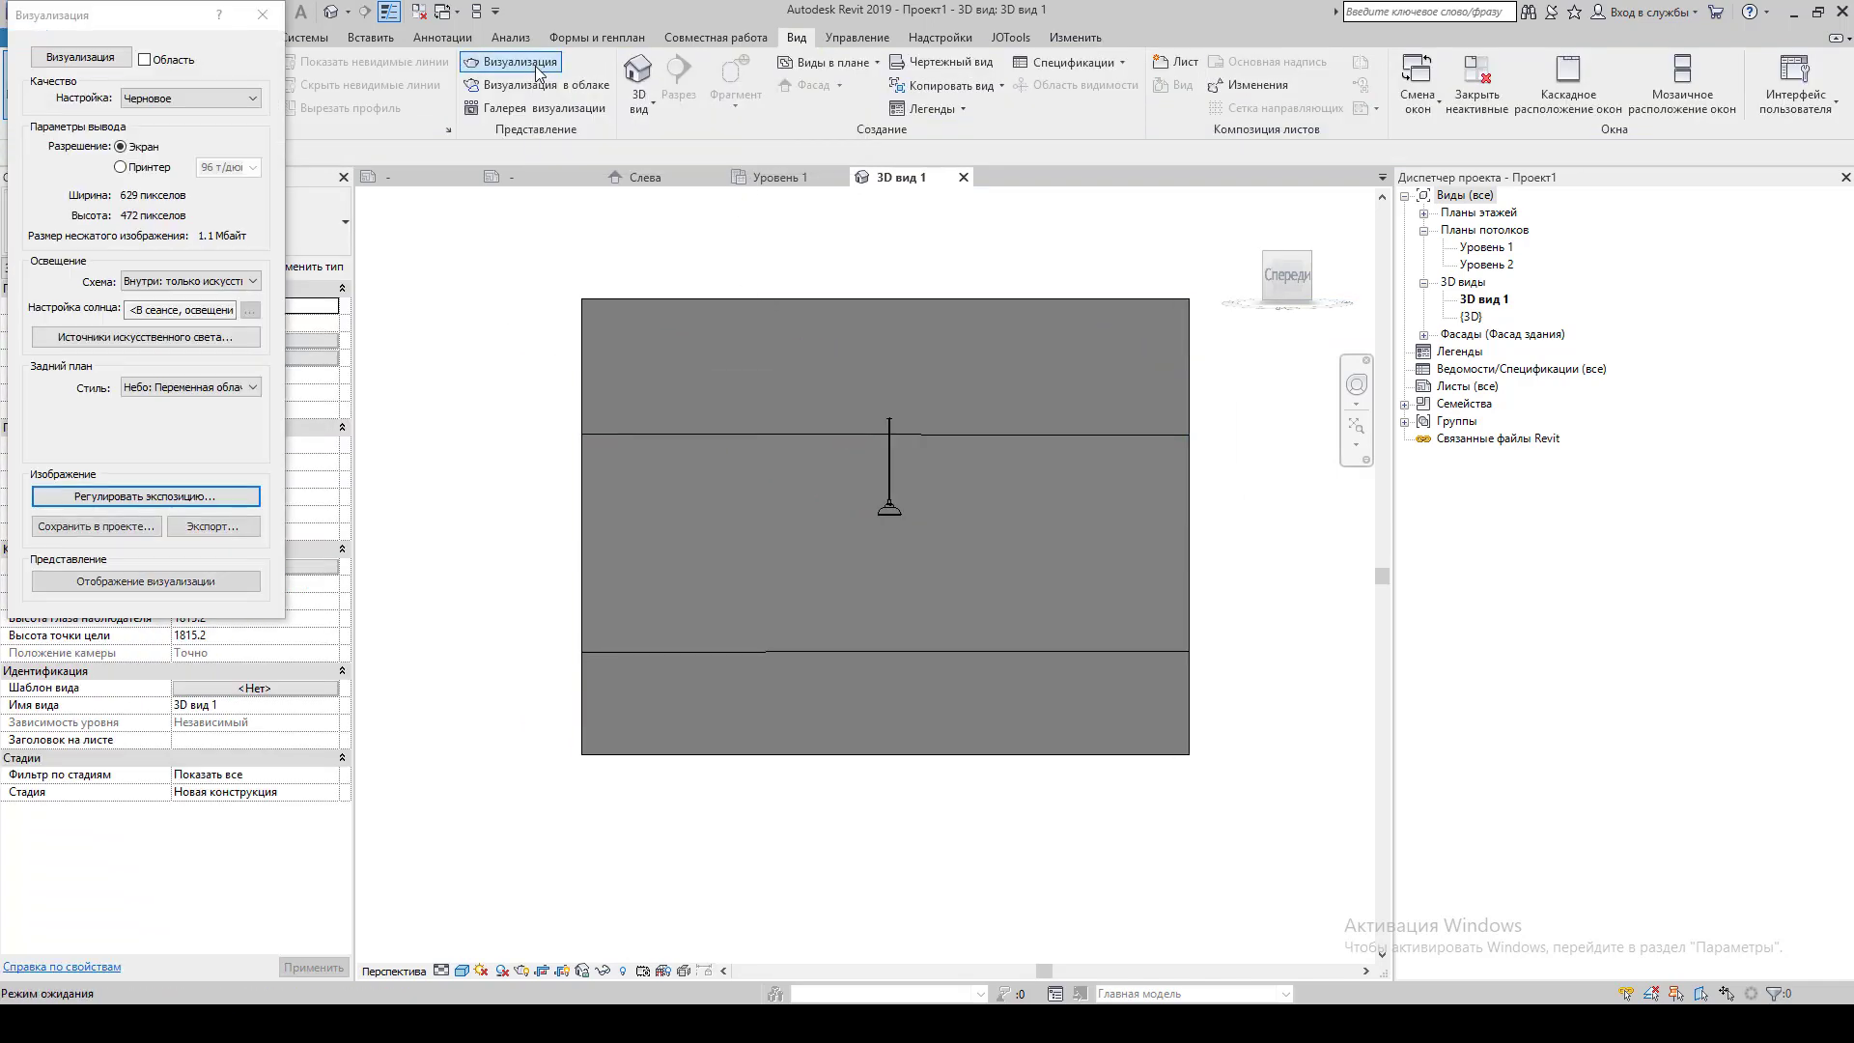
click(112, 58)
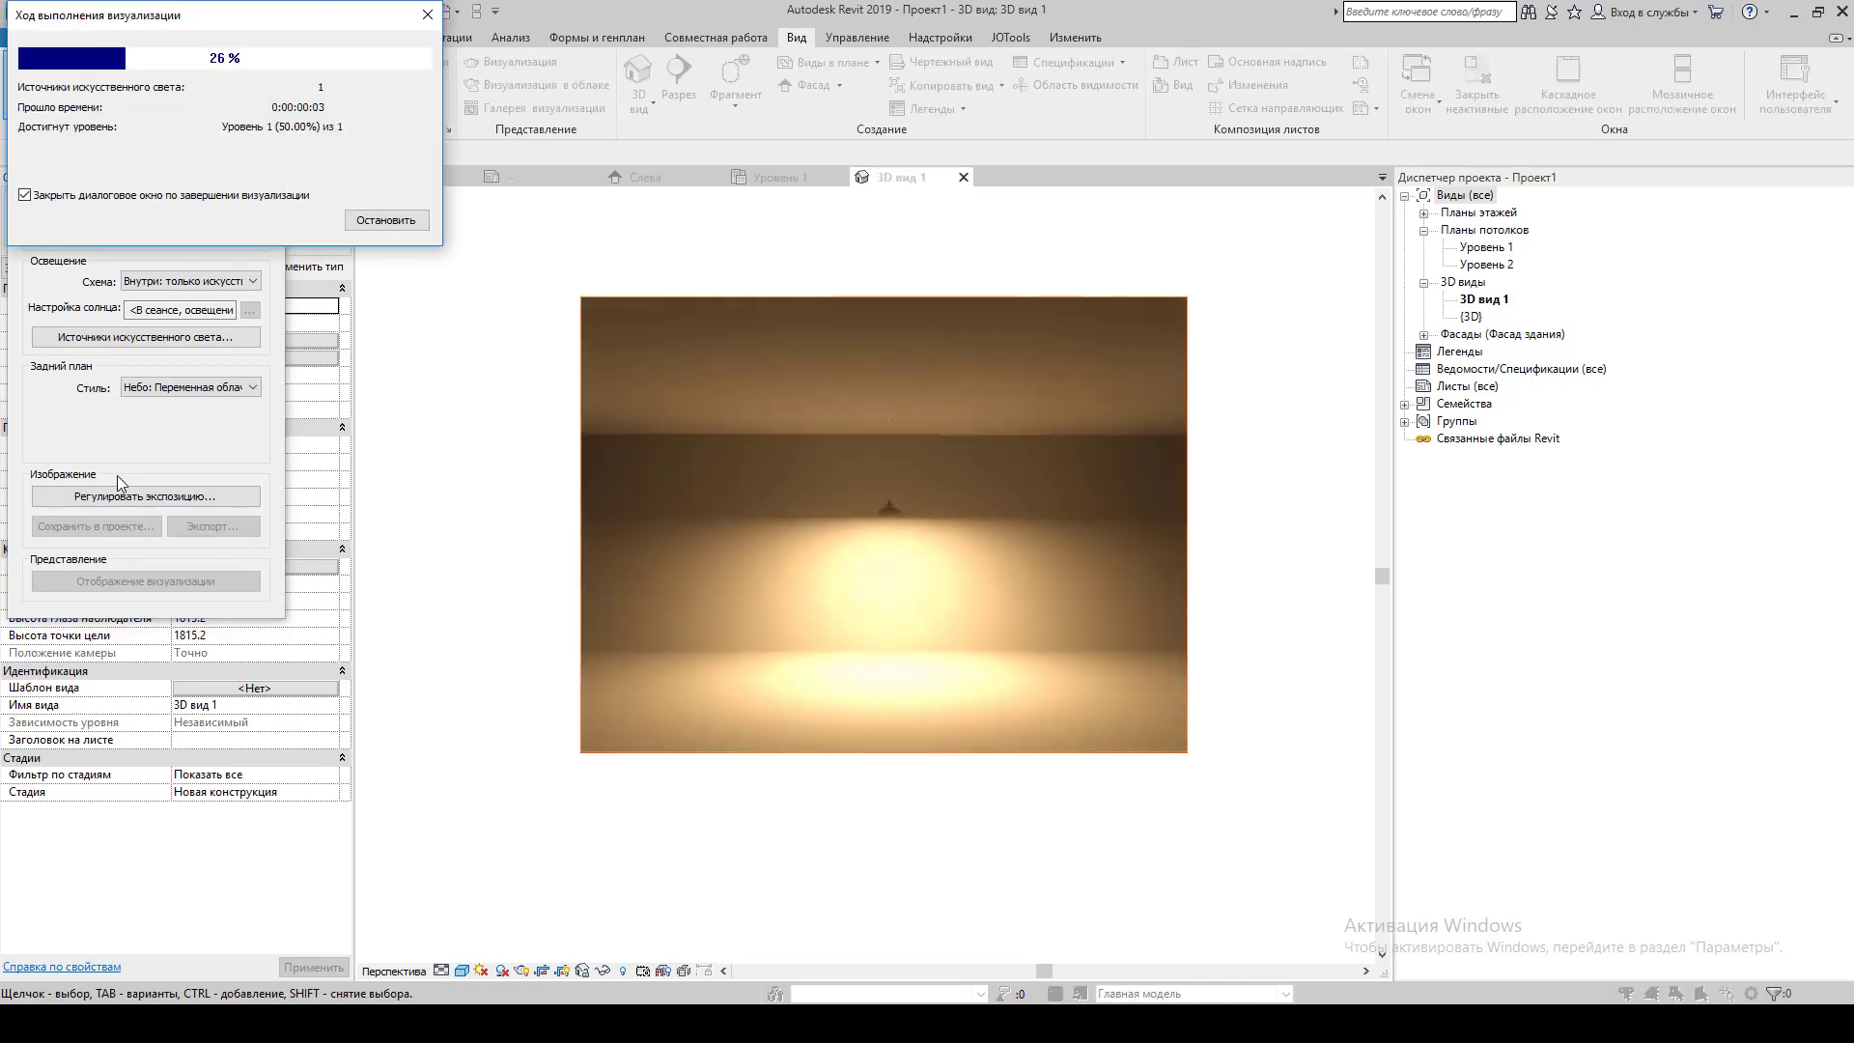
Set the render's exposure value to 5.78 and apply it.
click(119, 495)
click(224, 172)
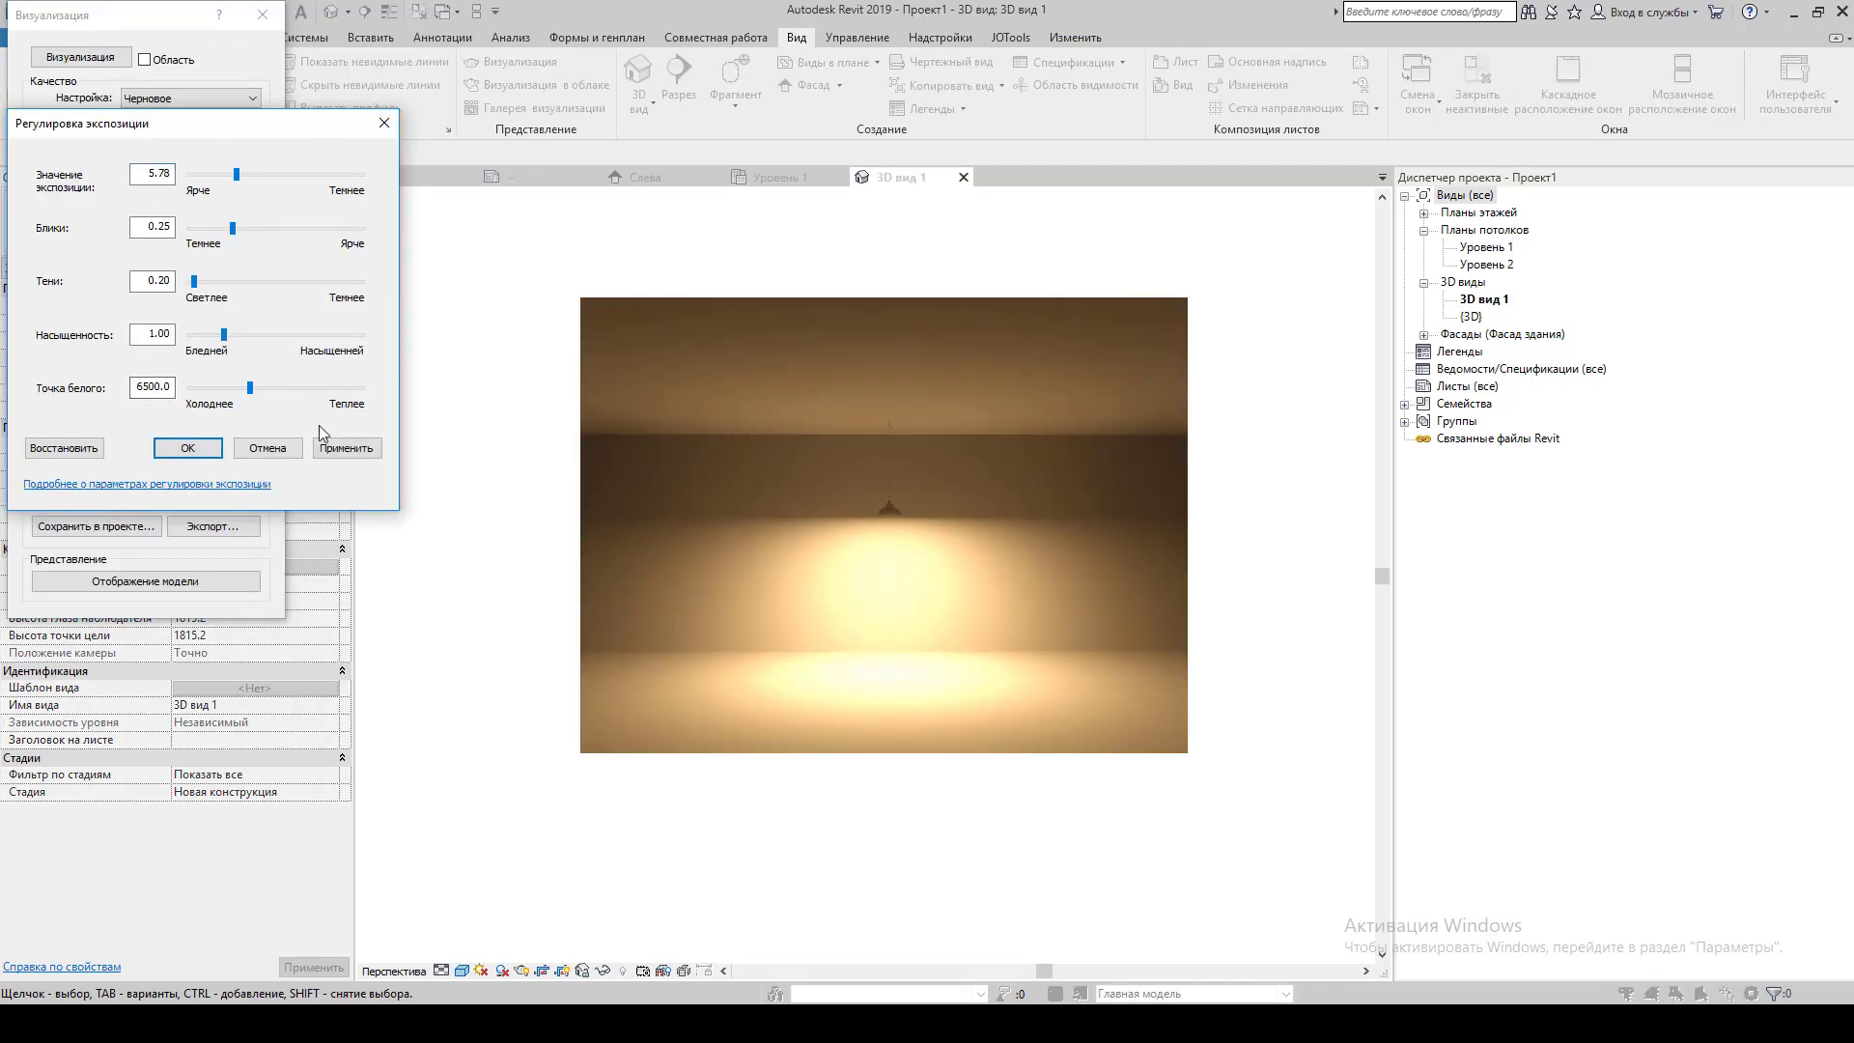
click(336, 446)
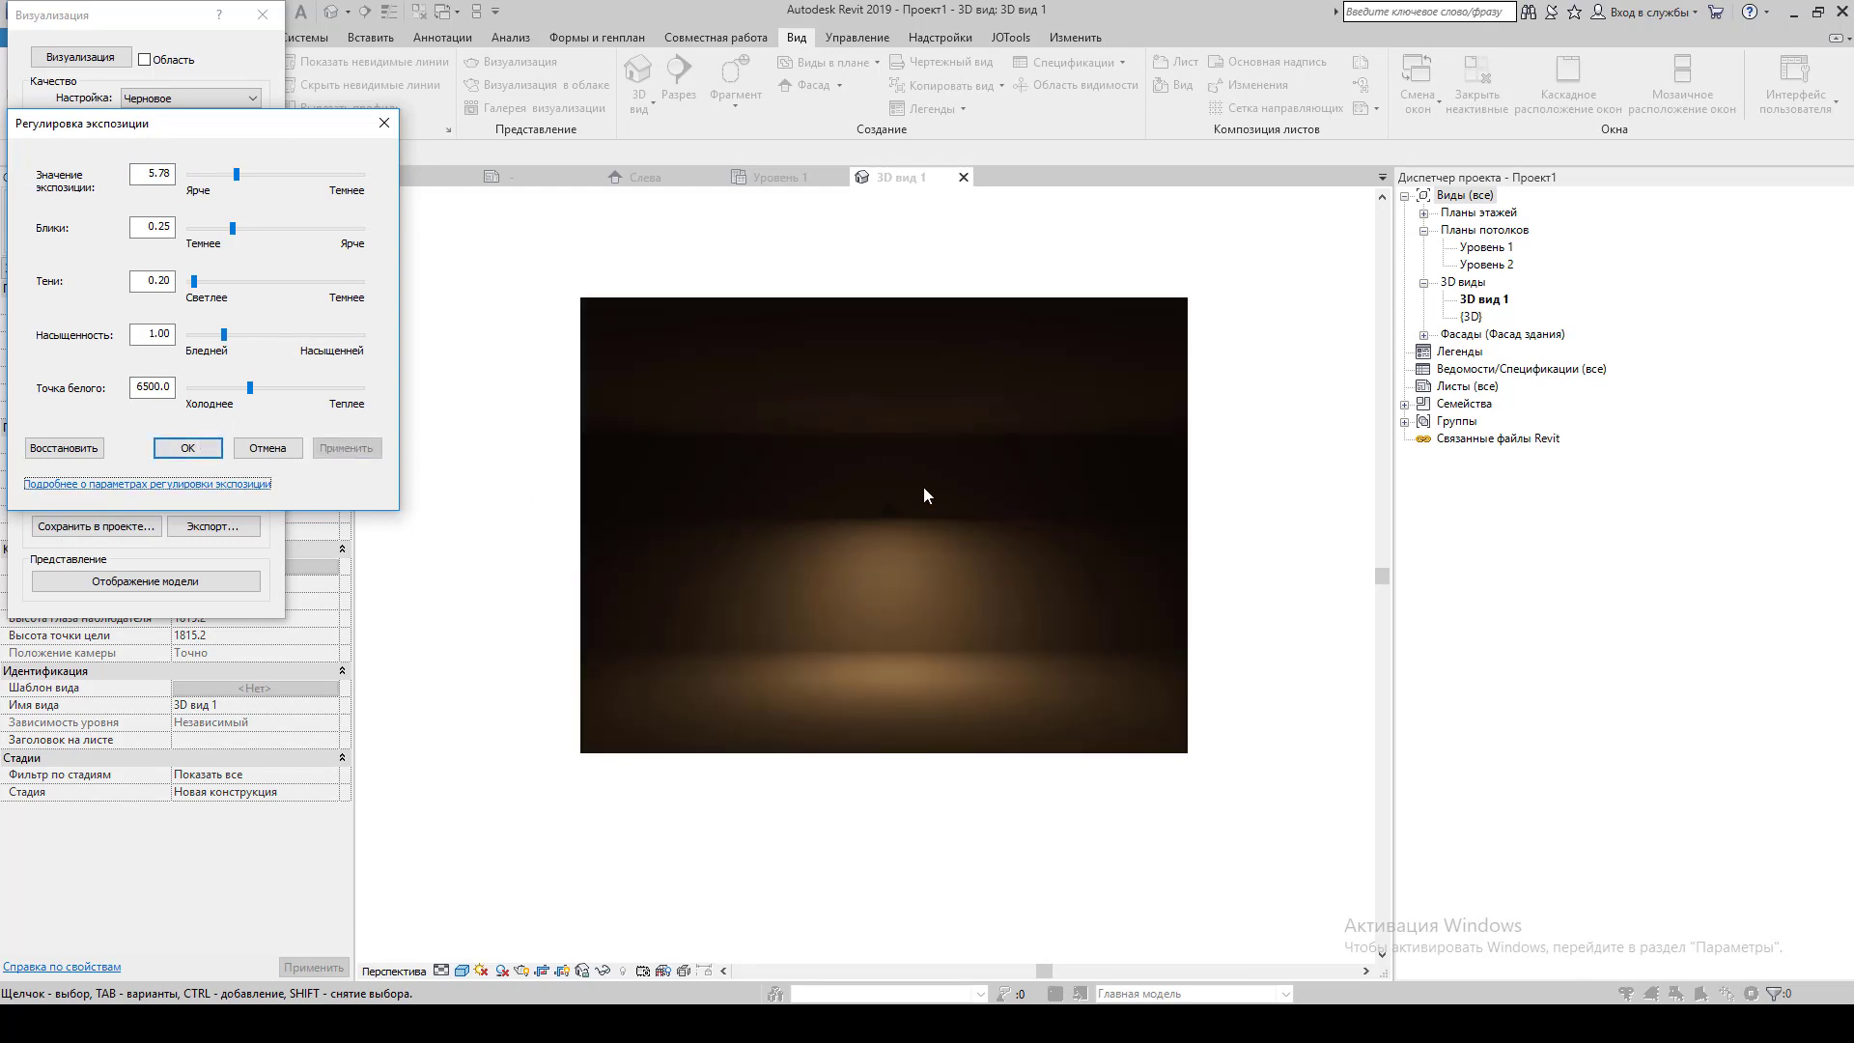
click(191, 450)
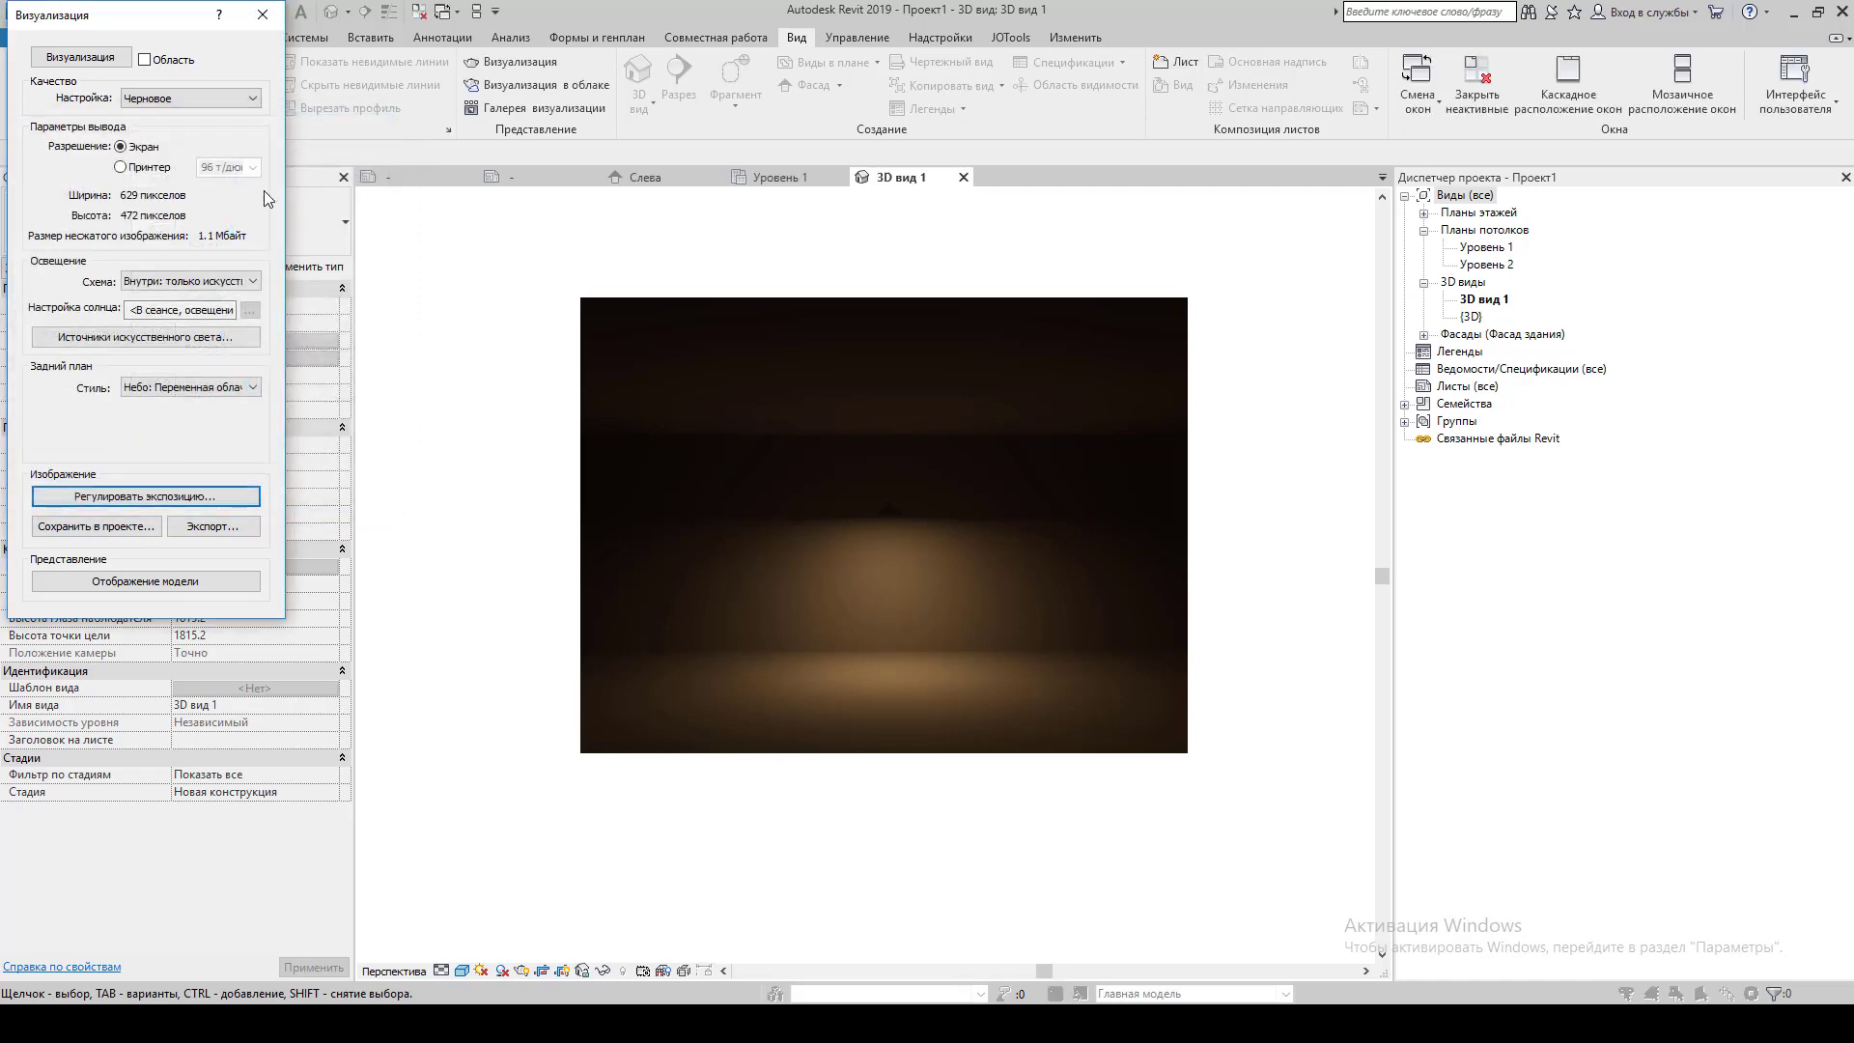
Change the pendant type's initial luminous intensity from 500.27 cd to 850.27 cd.
click(261, 14)
click(889, 504)
scroll(882, 413, up, 3)
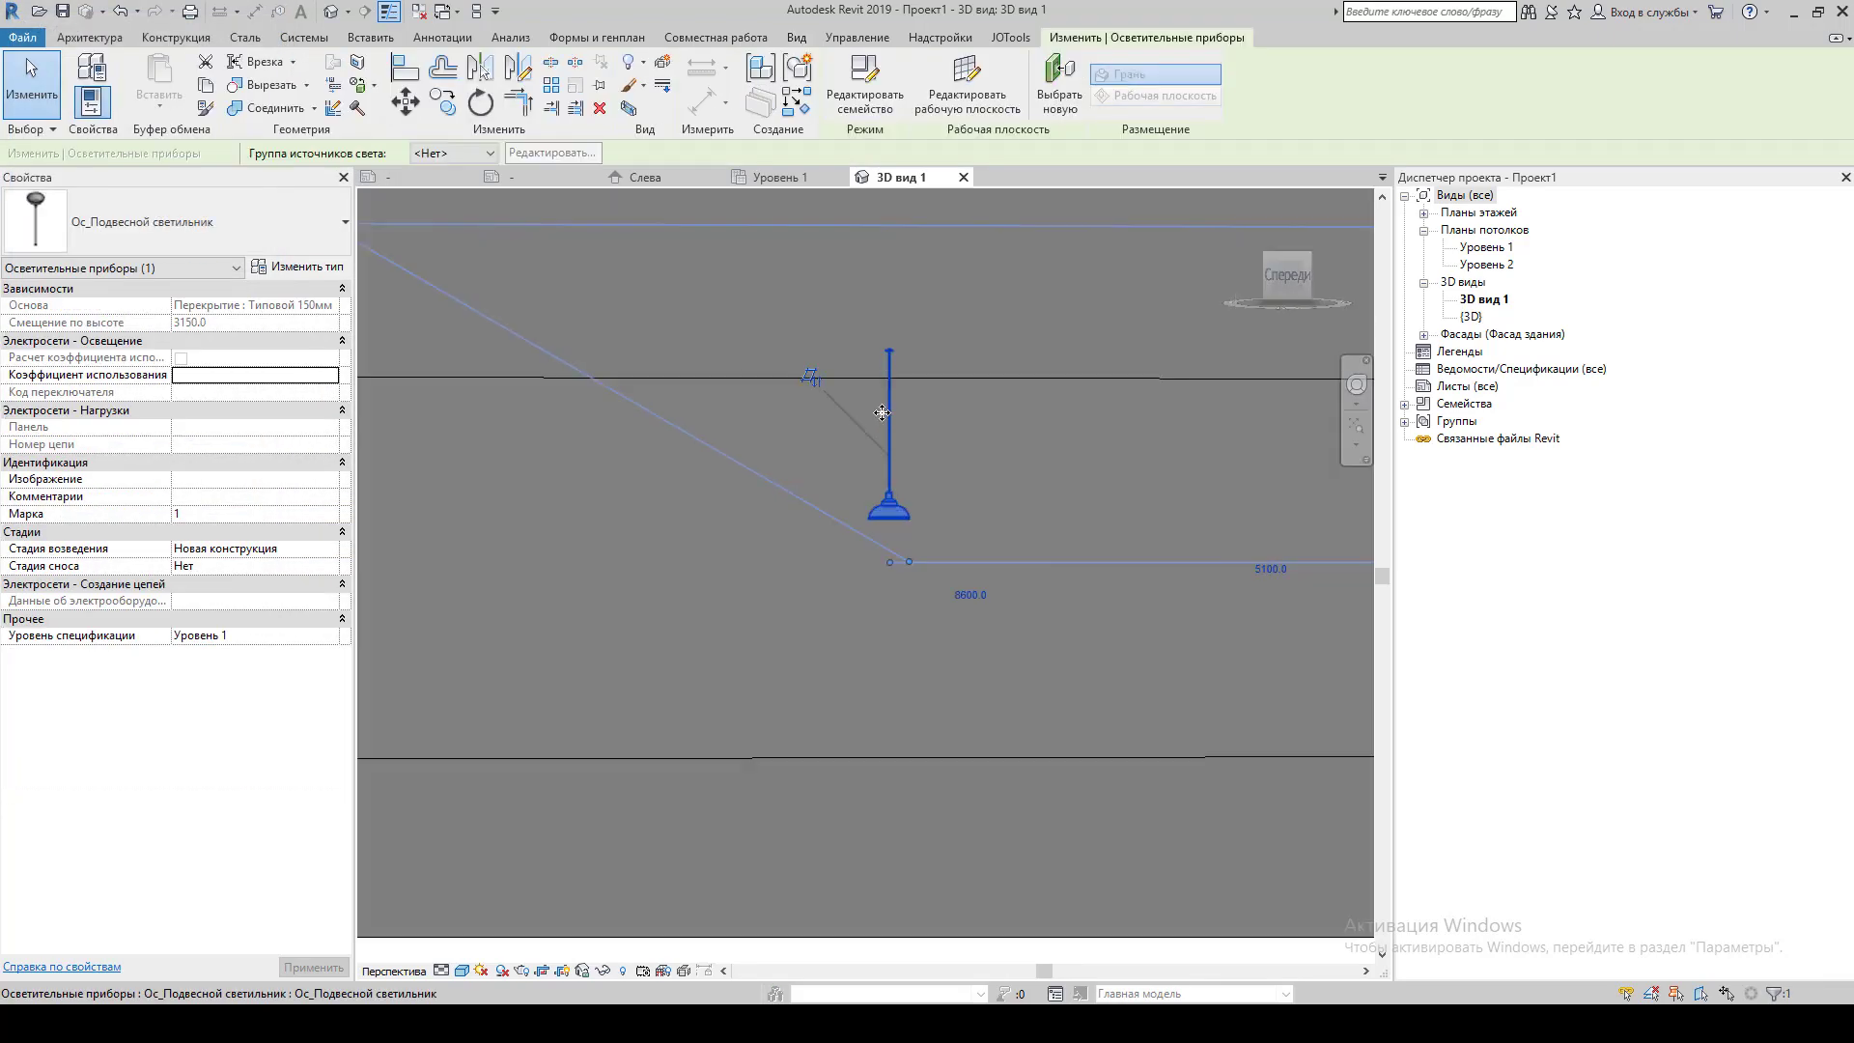
click(295, 266)
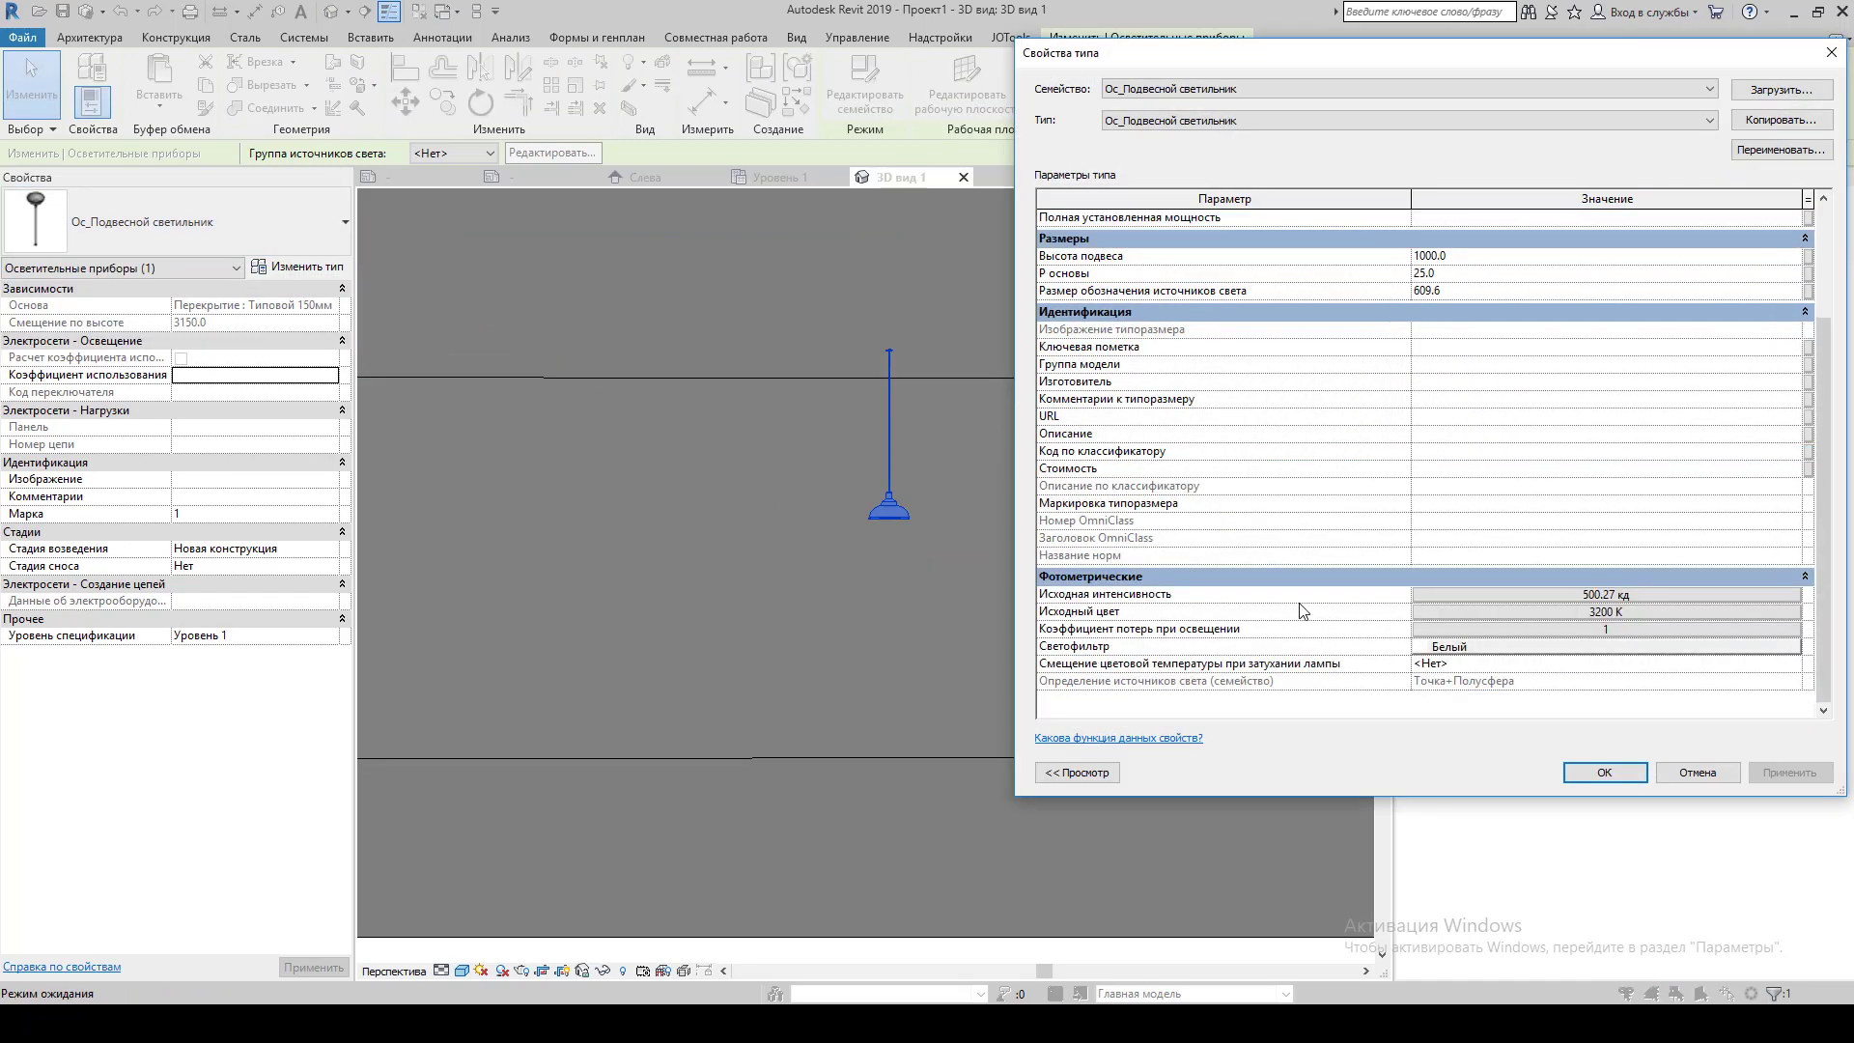
click(1505, 593)
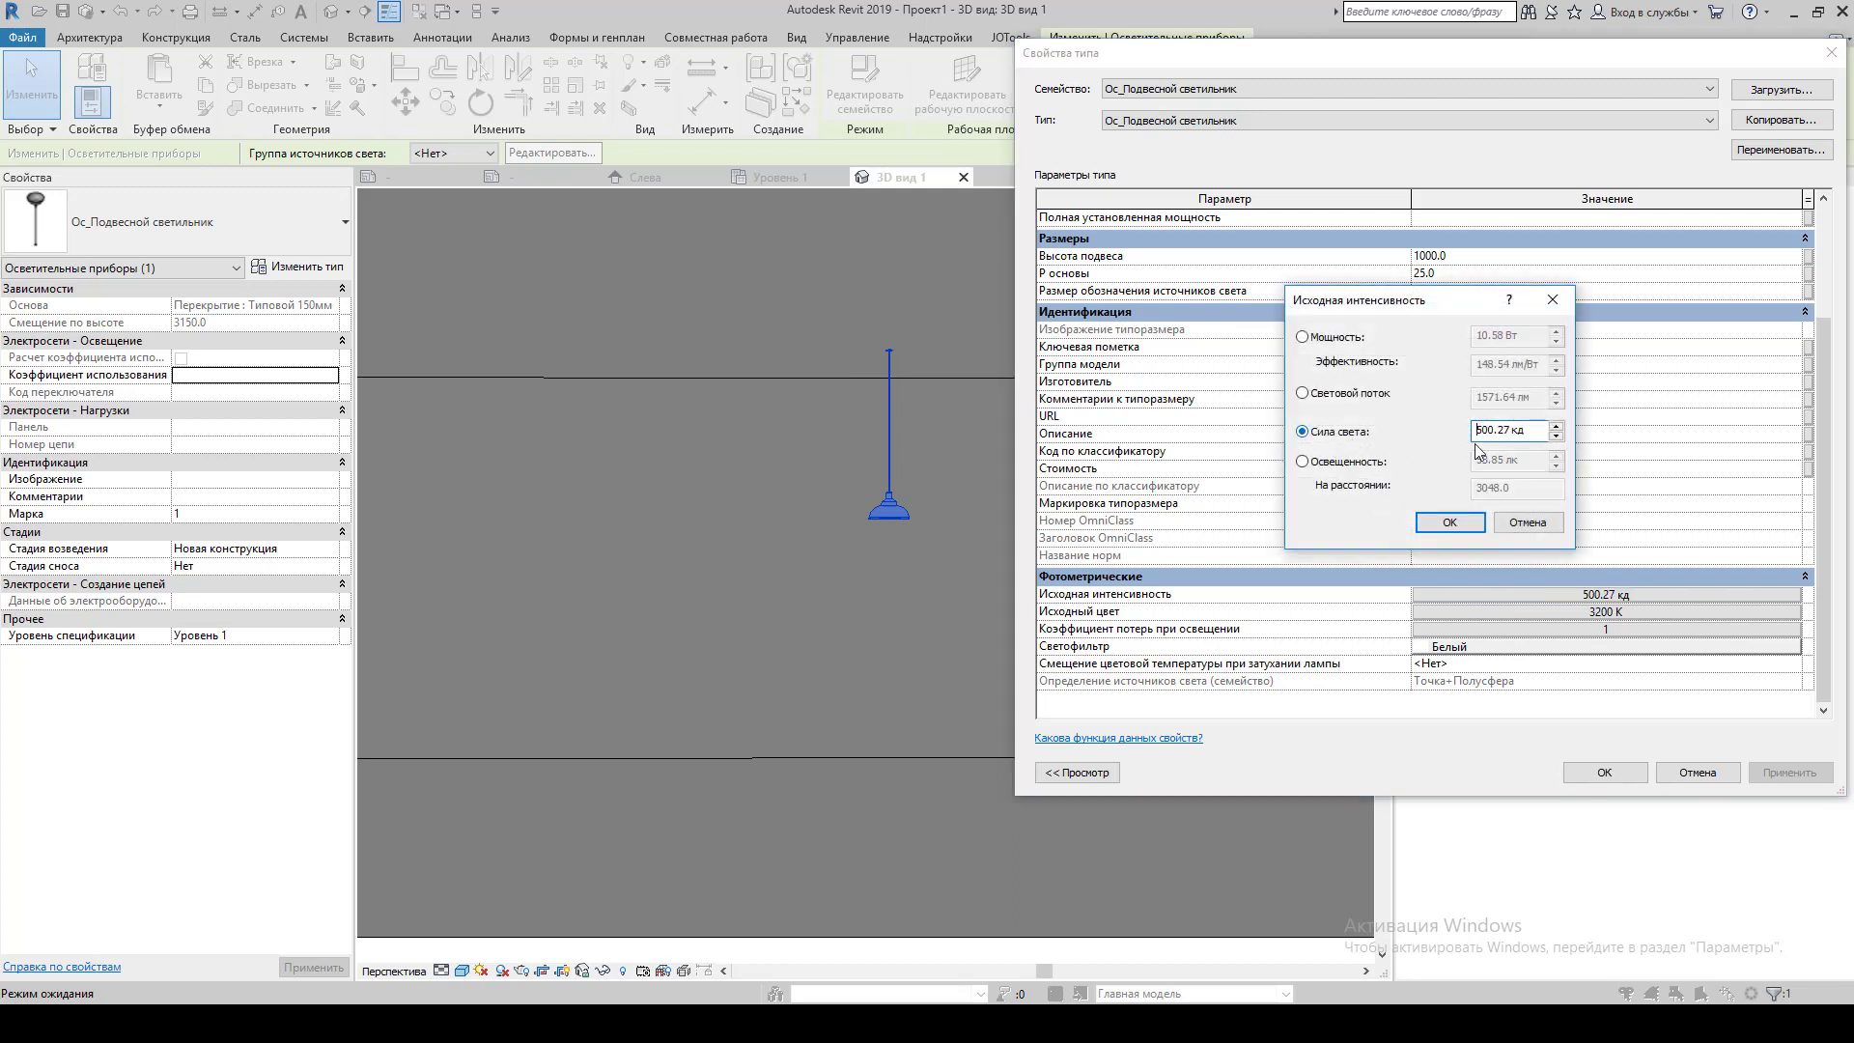
drag(1475, 429, 1493, 428)
double_click(1495, 429)
click(1496, 430)
text(850)
click(1449, 522)
click(1605, 772)
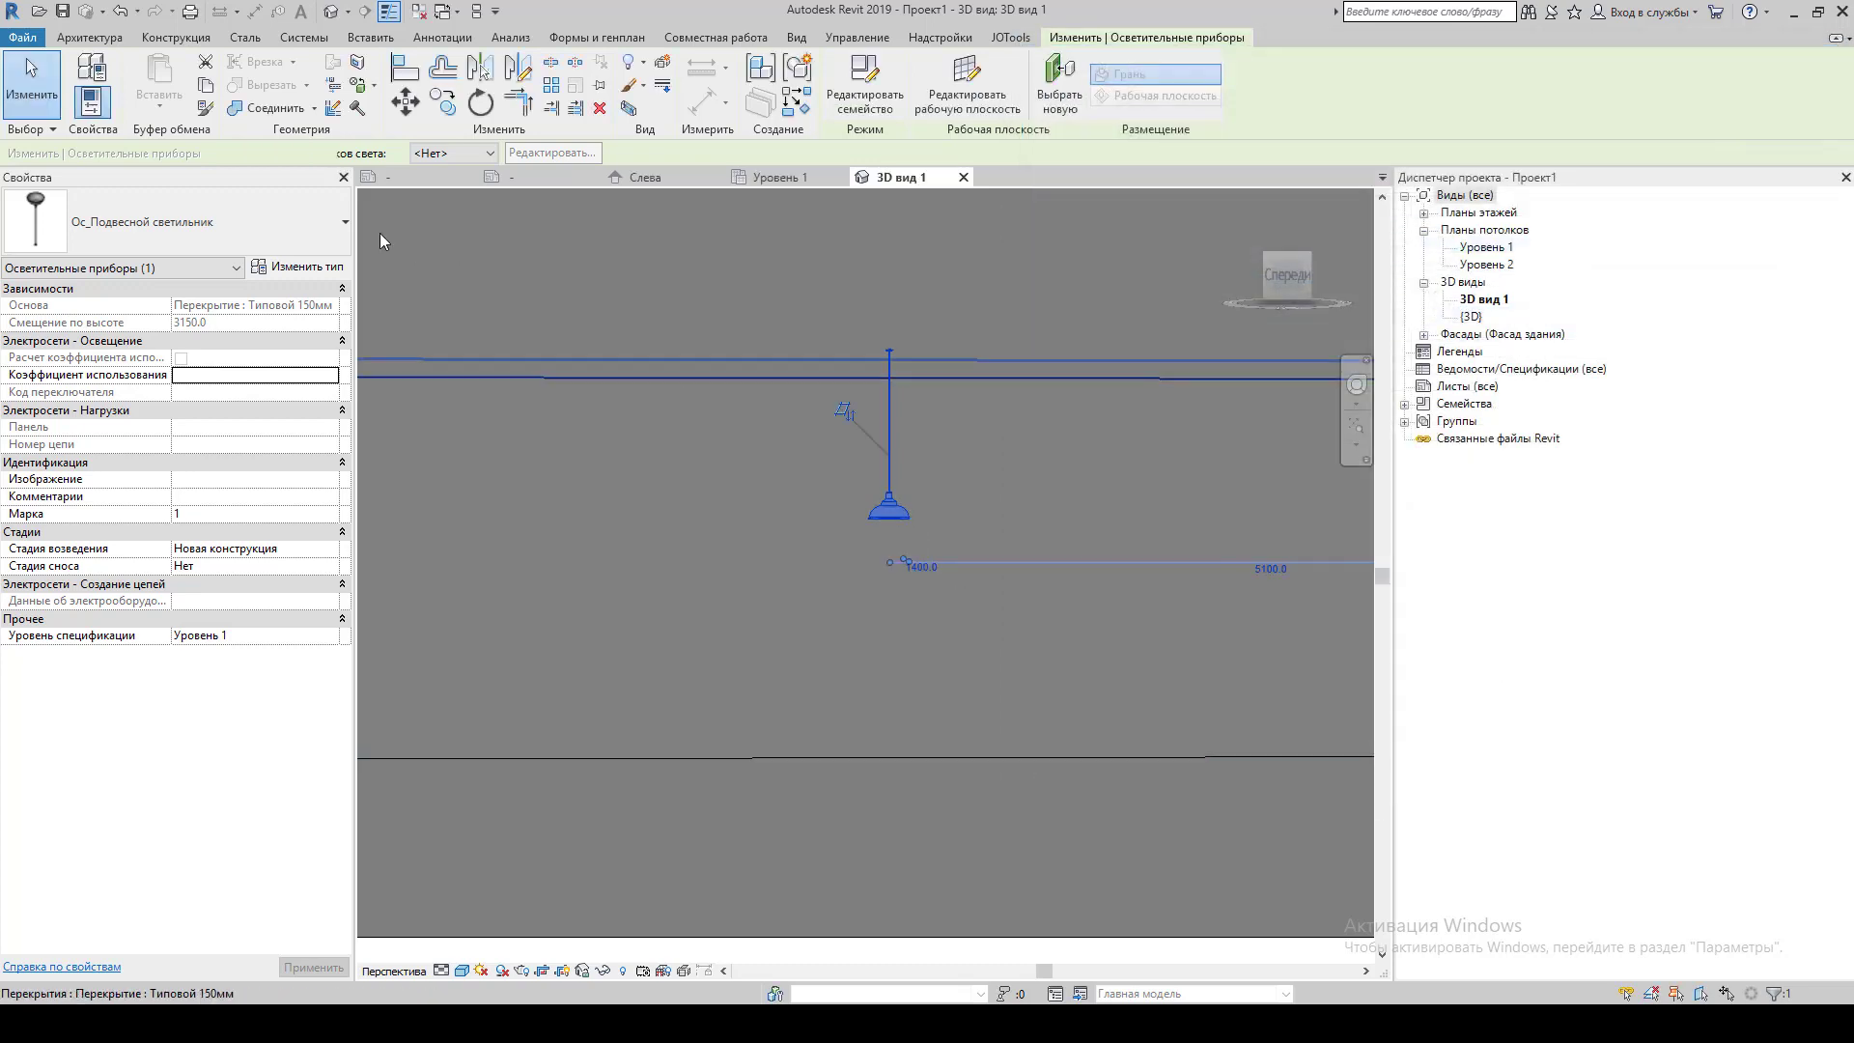
Re-render 3D вид 1 with the brighter pendant light, then return to the model display.
click(796, 36)
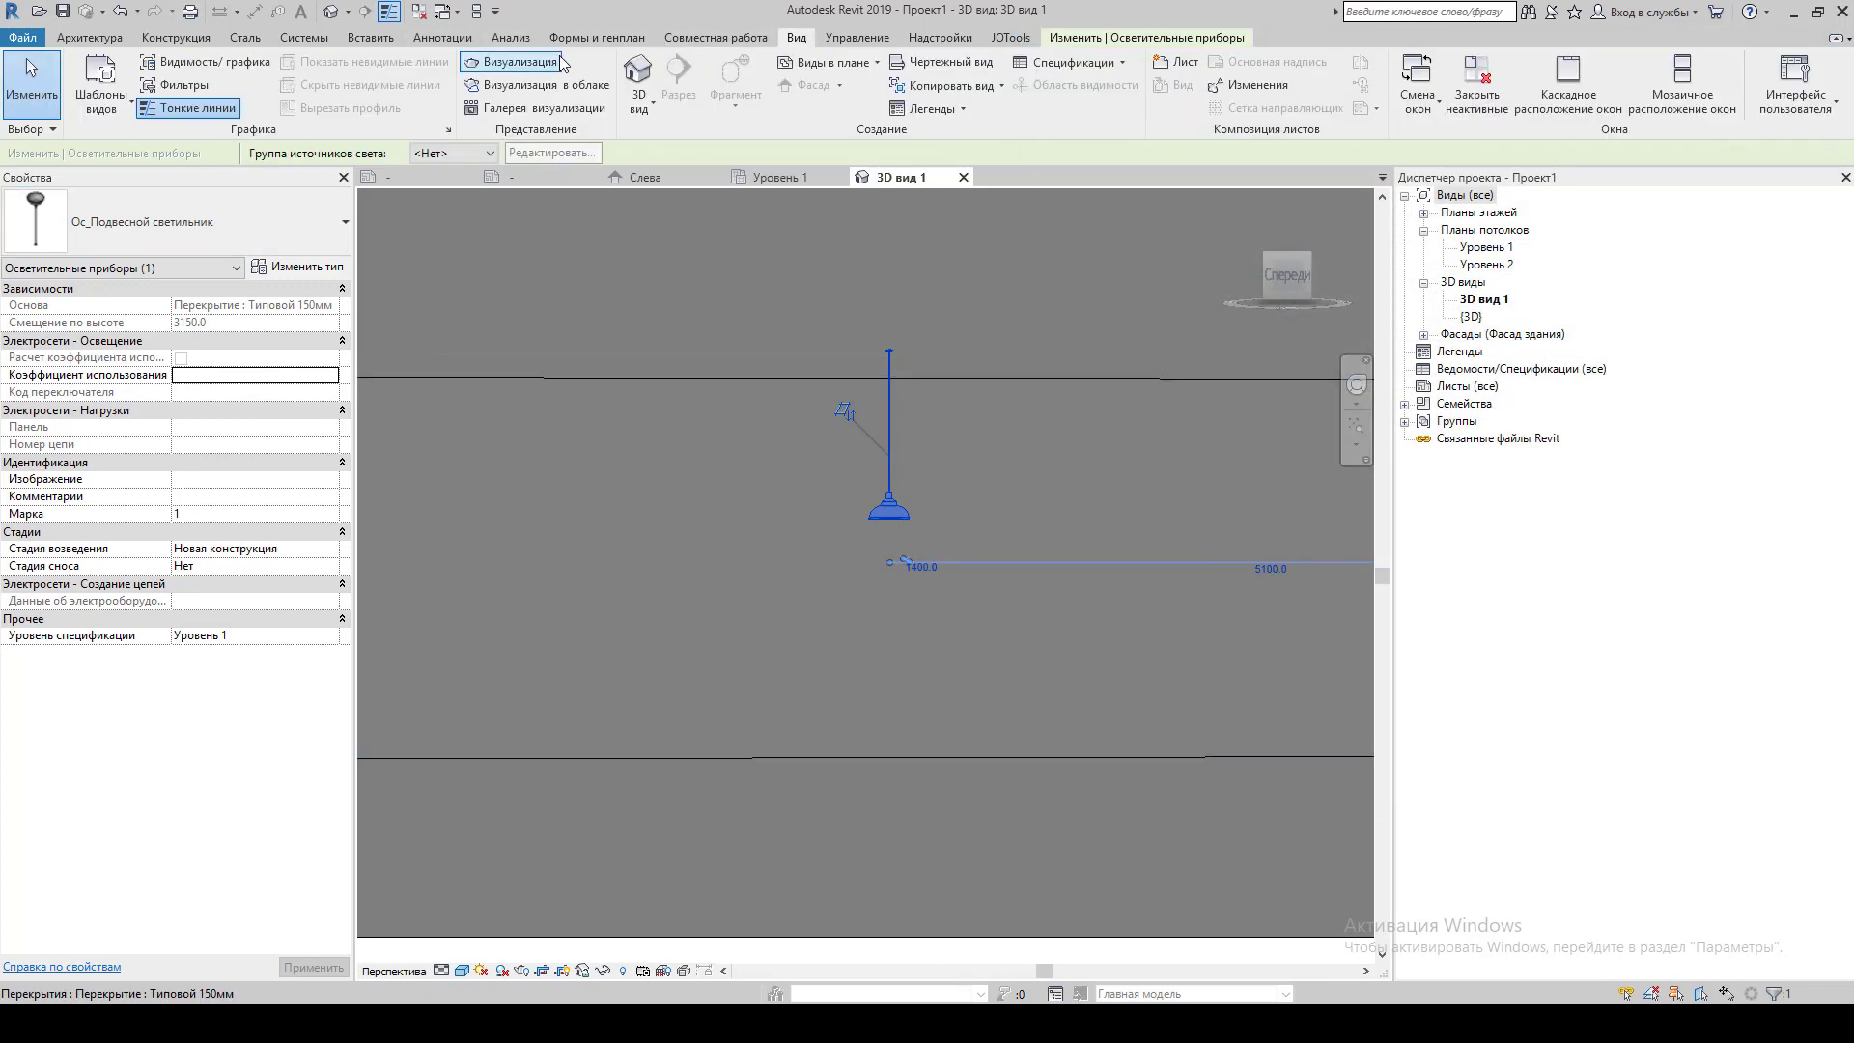
click(512, 62)
click(582, 299)
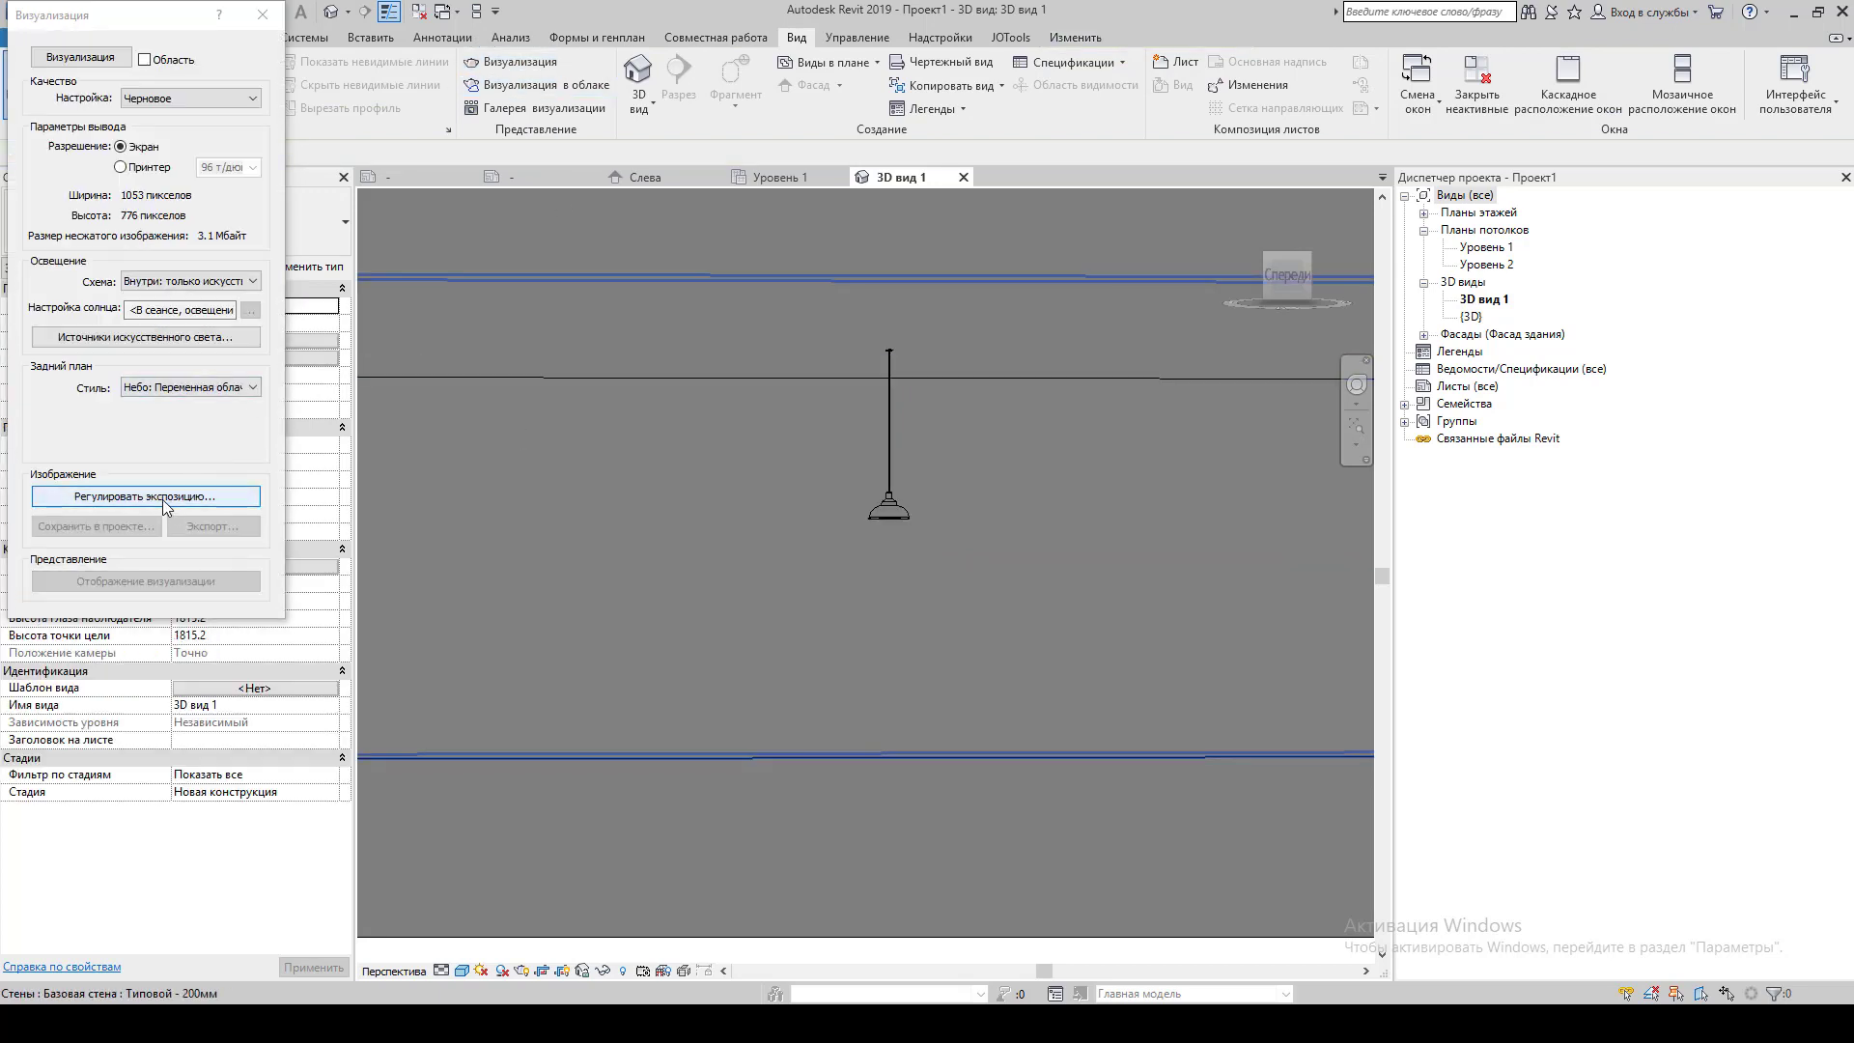
click(81, 57)
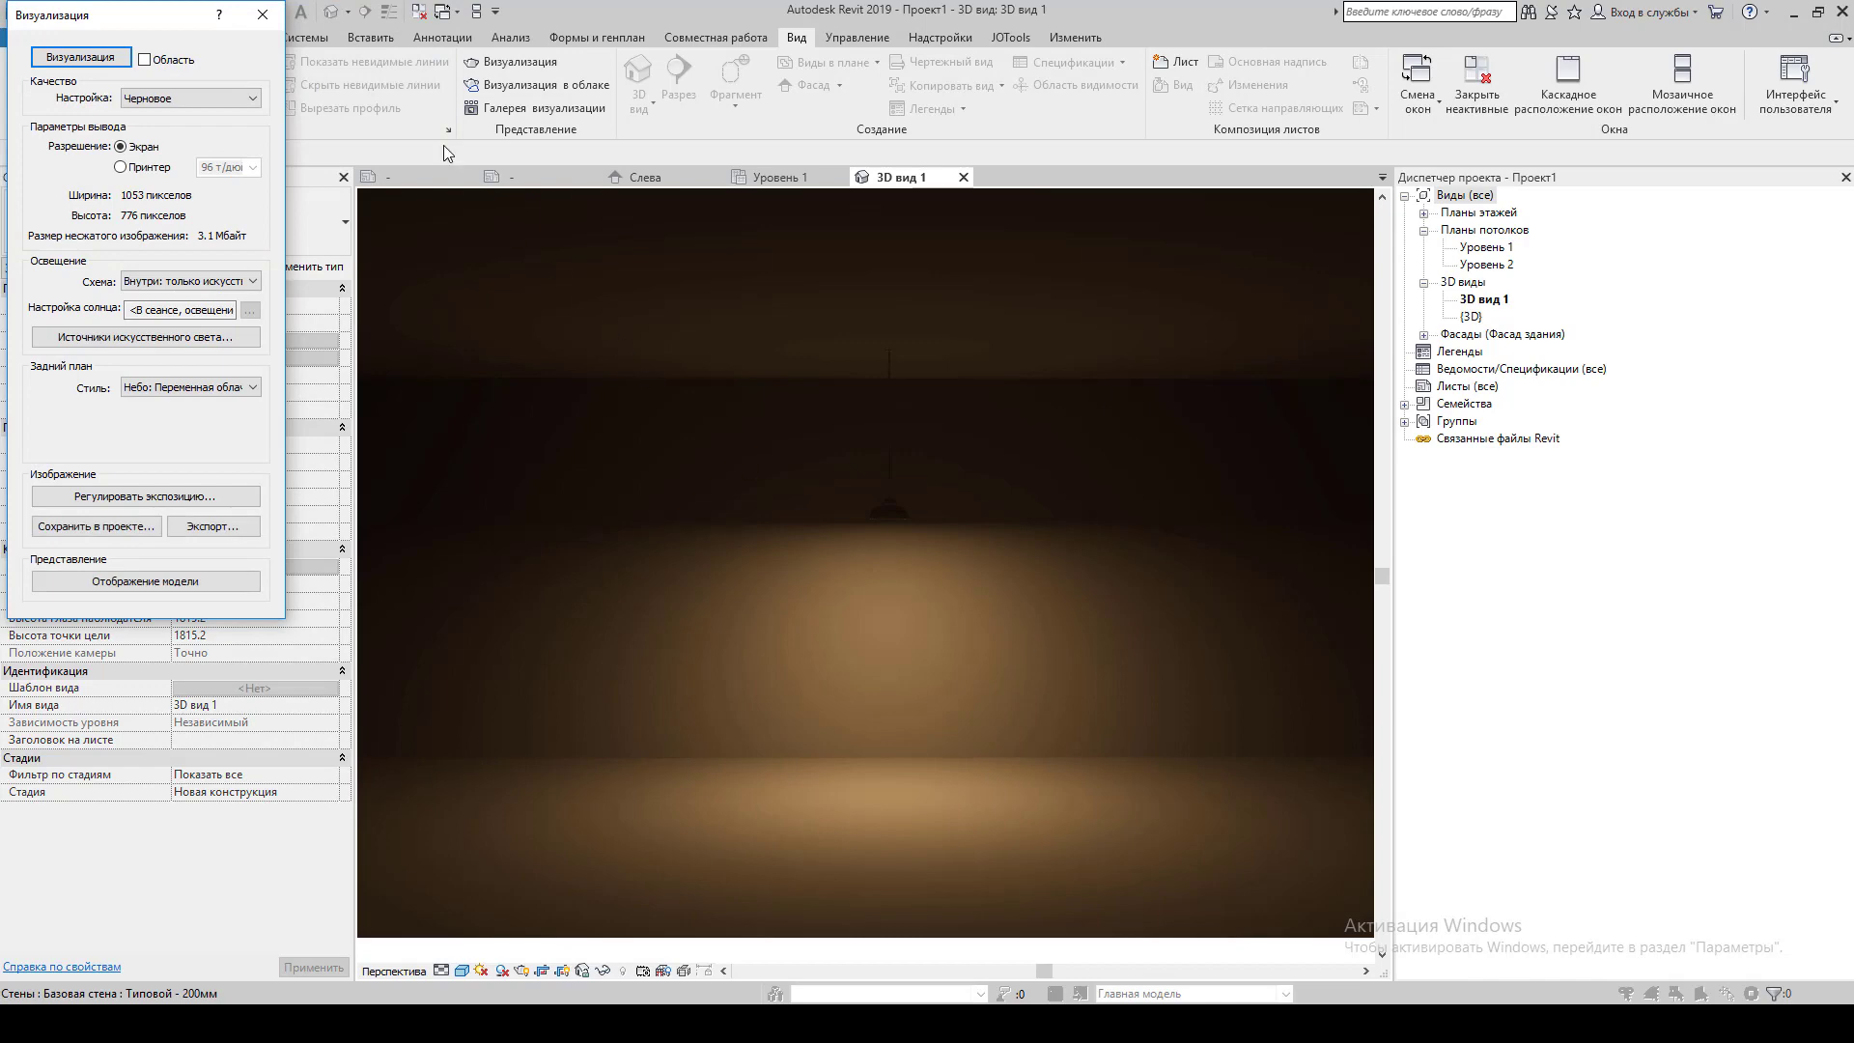
click(262, 14)
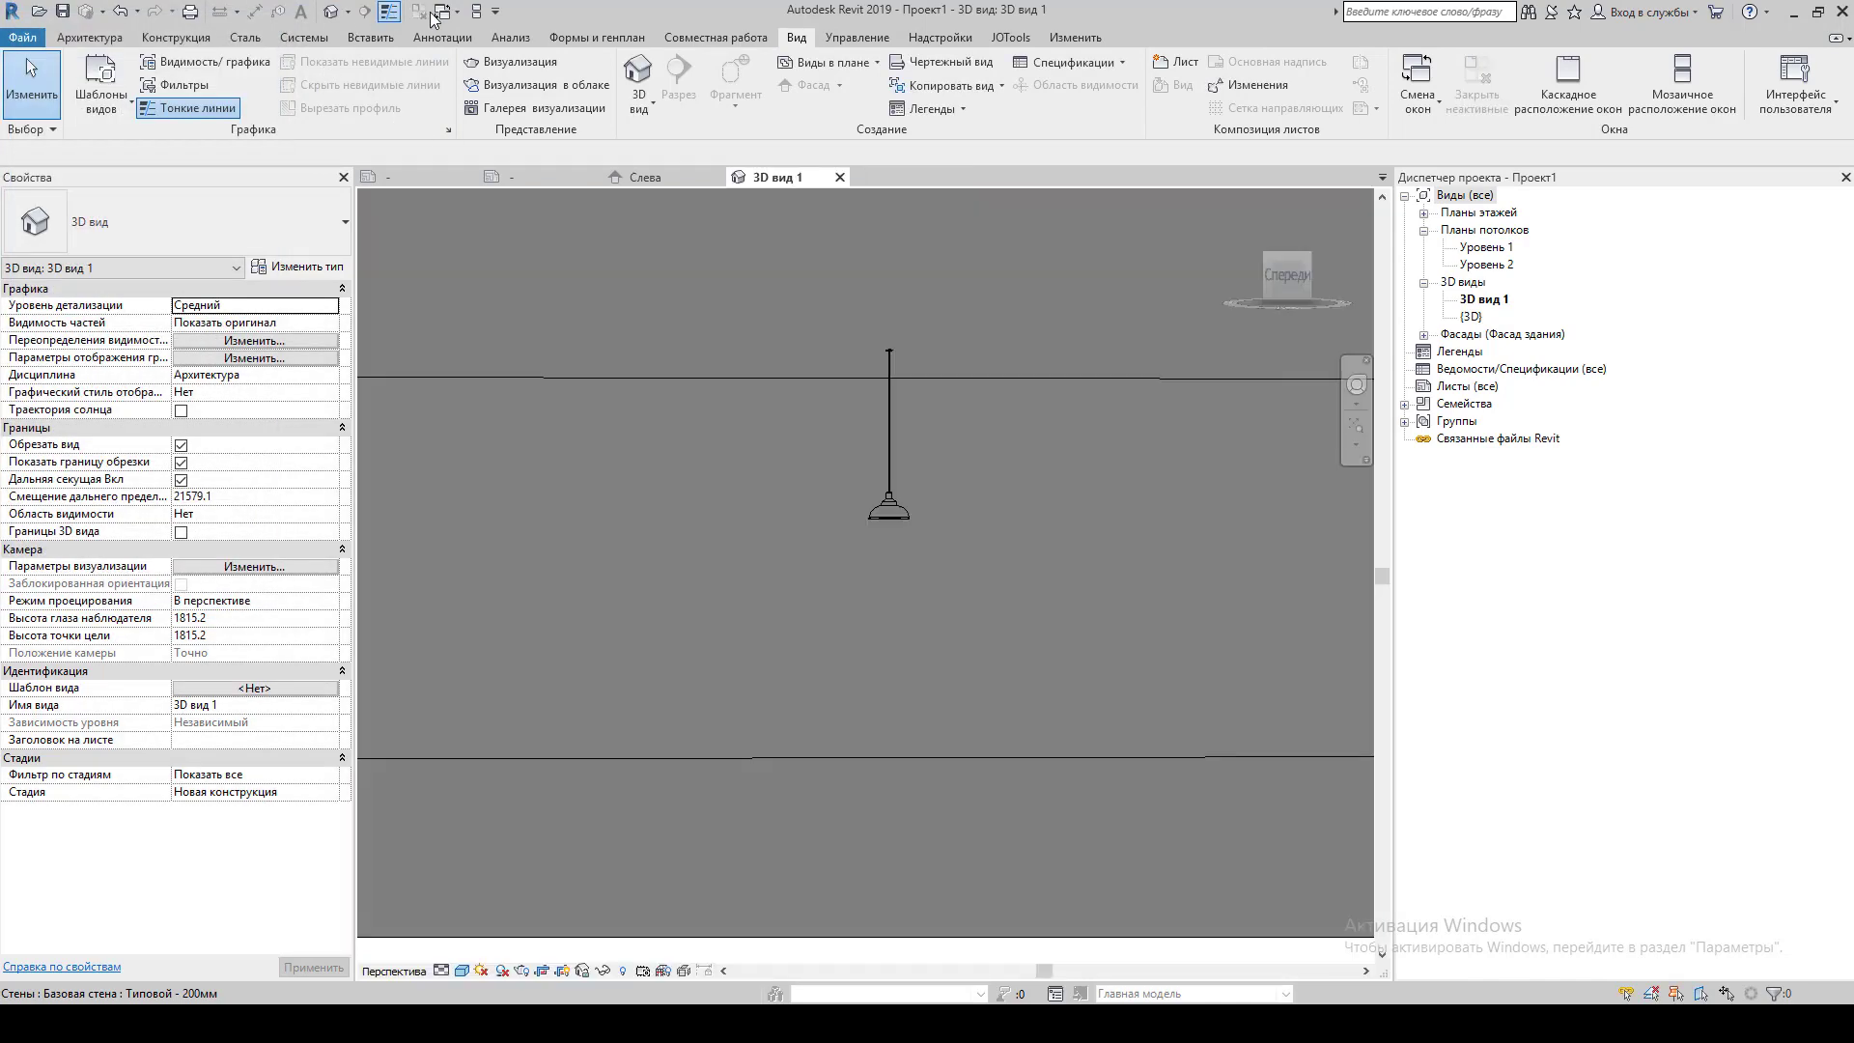
Switch to the pendant family's Left elevation and select the lamp bowl.
click(442, 12)
click(465, 18)
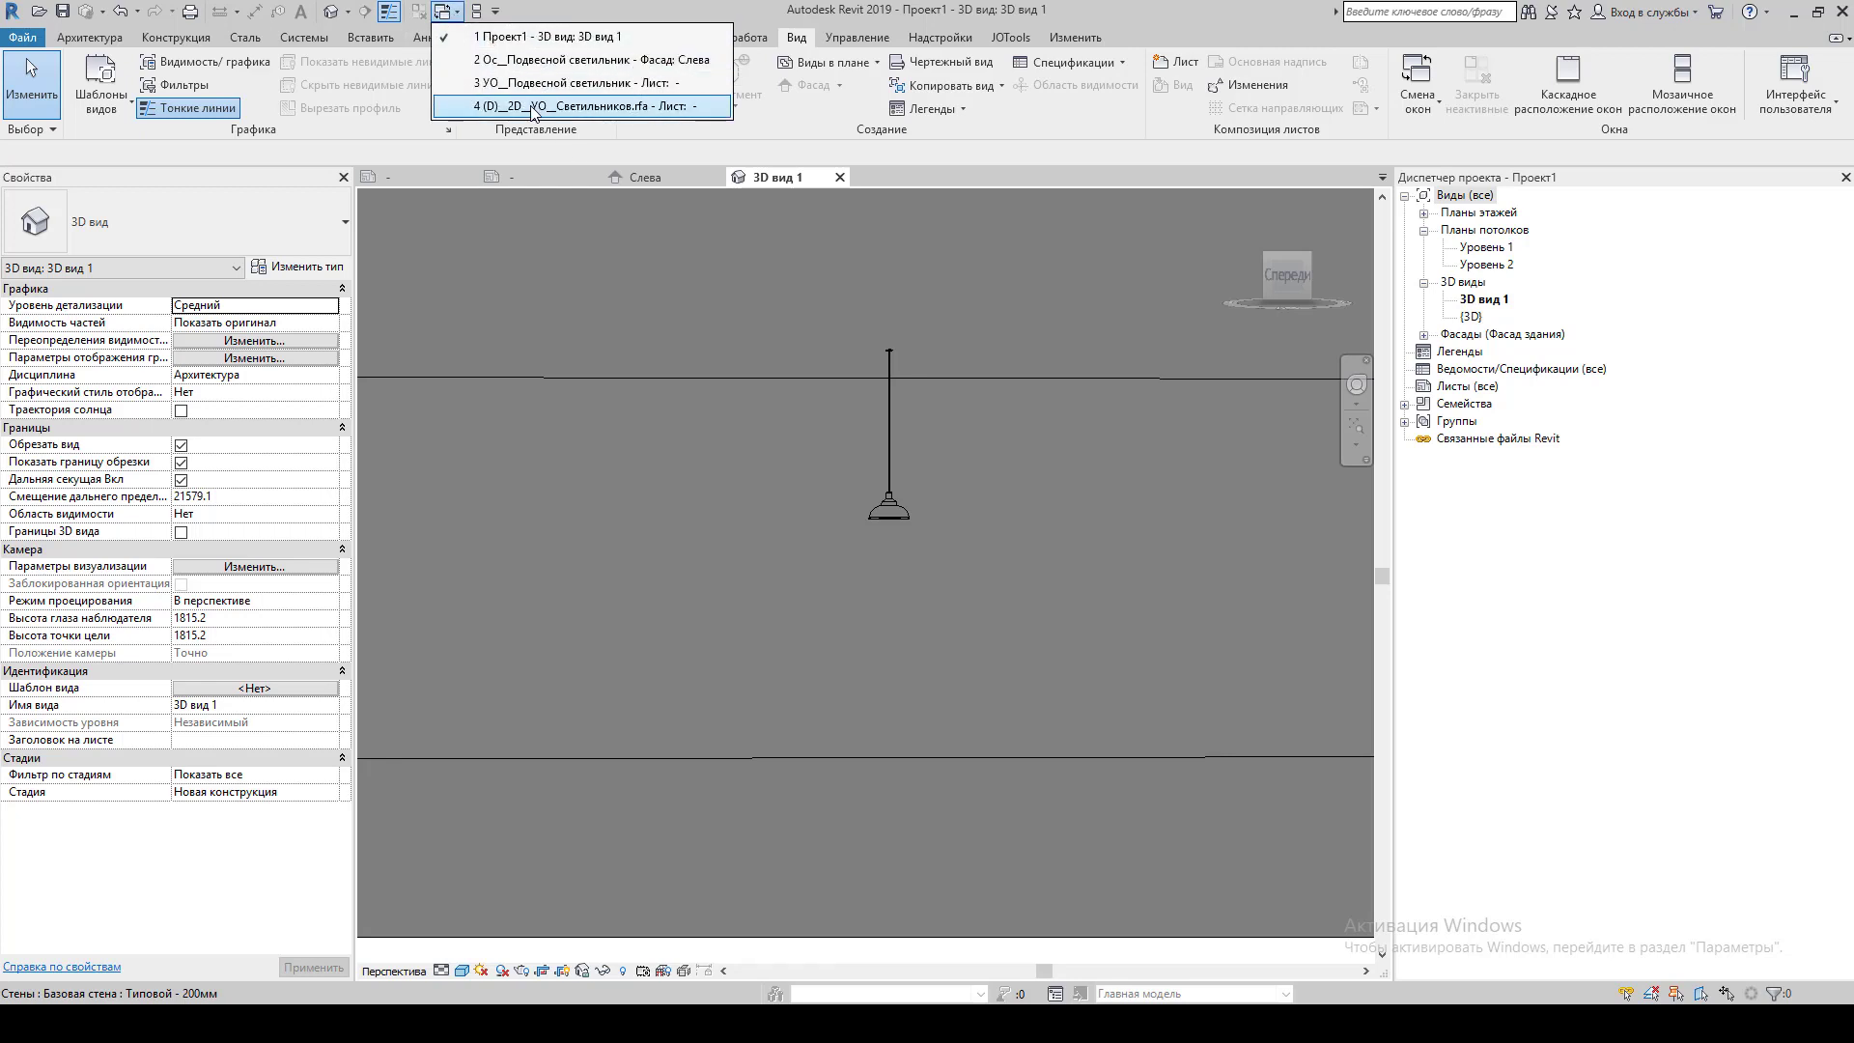
click(896, 523)
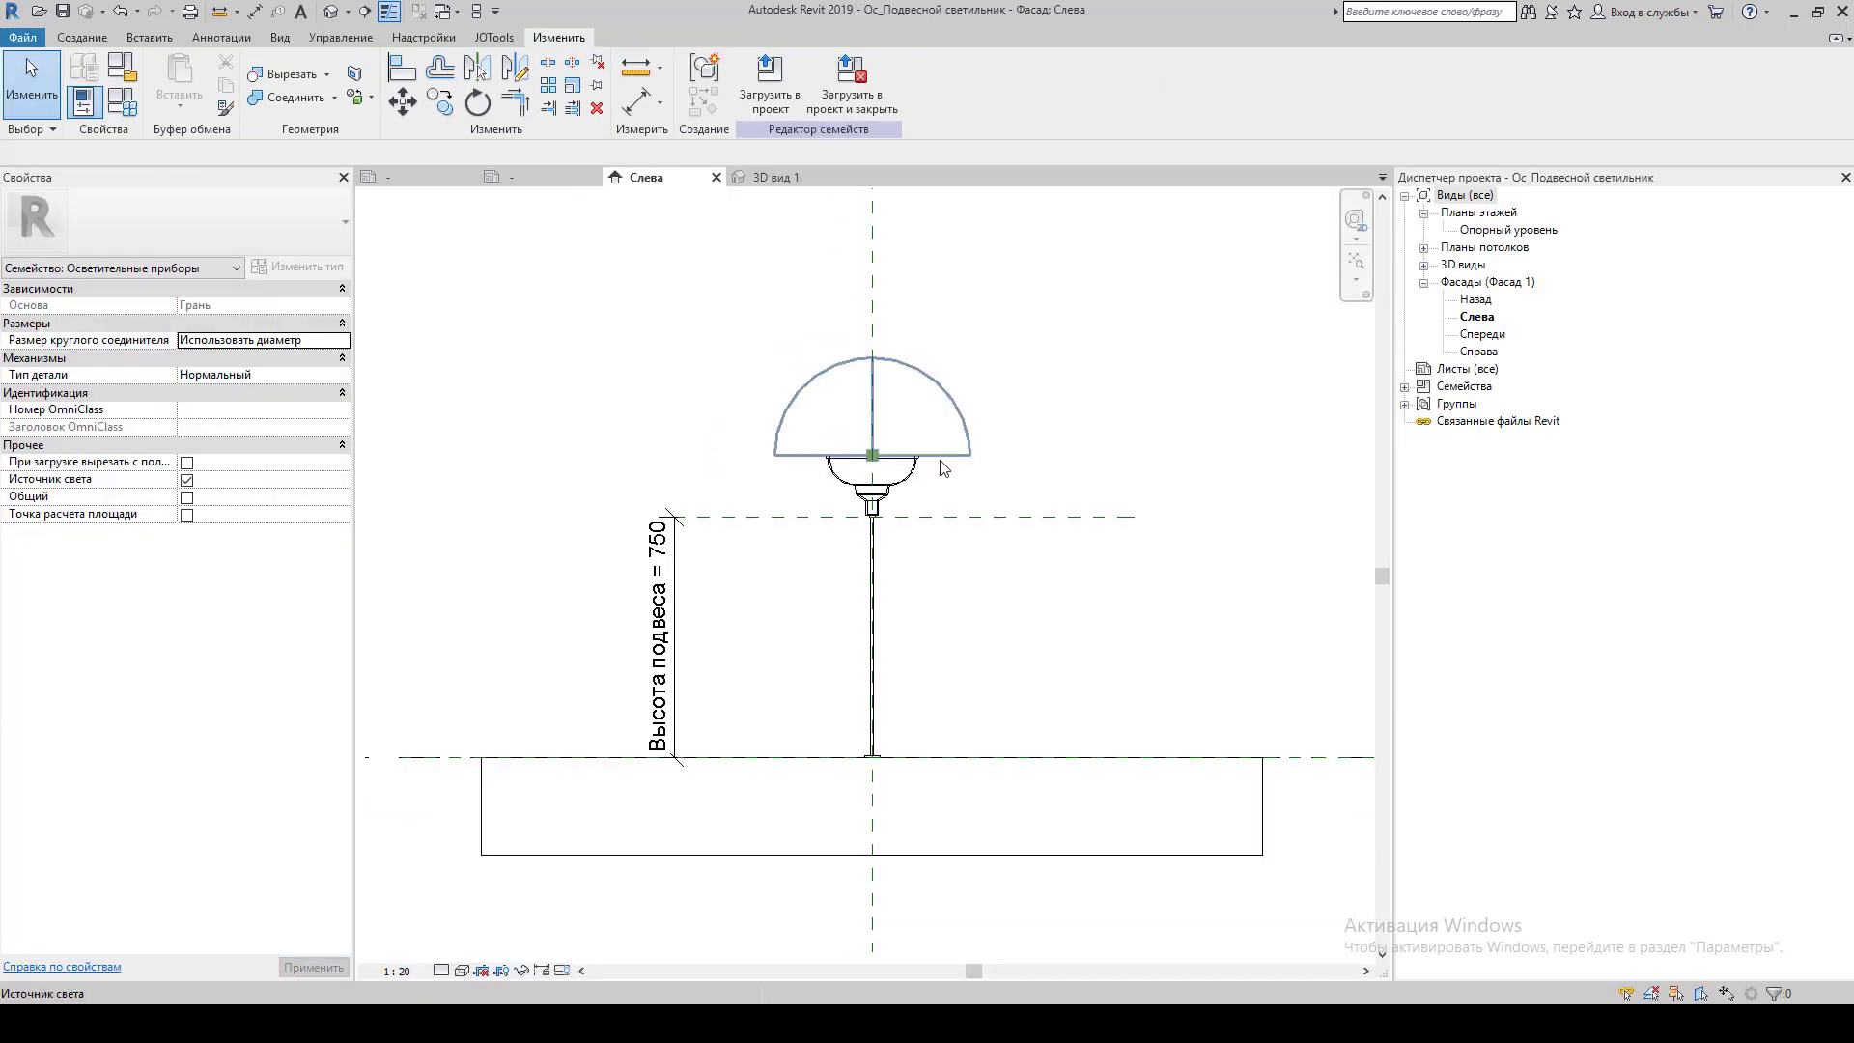
click(880, 478)
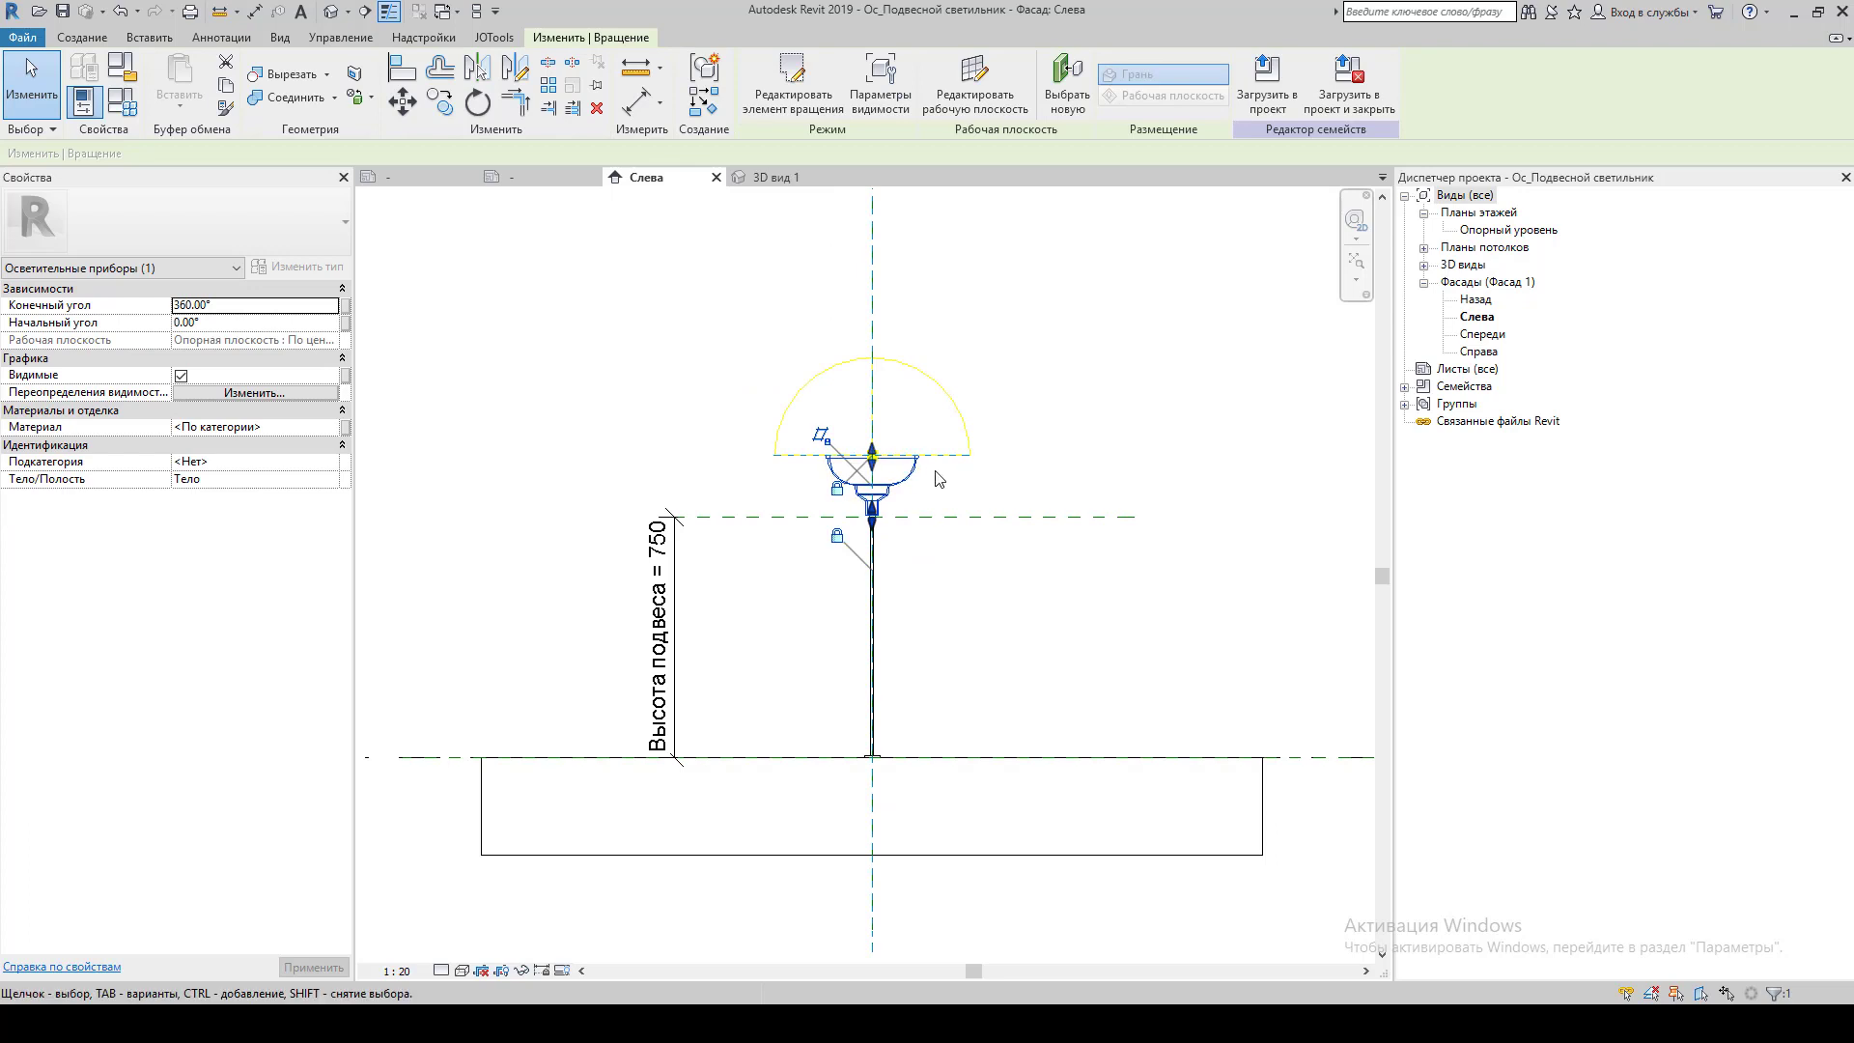
click(925, 493)
click(880, 477)
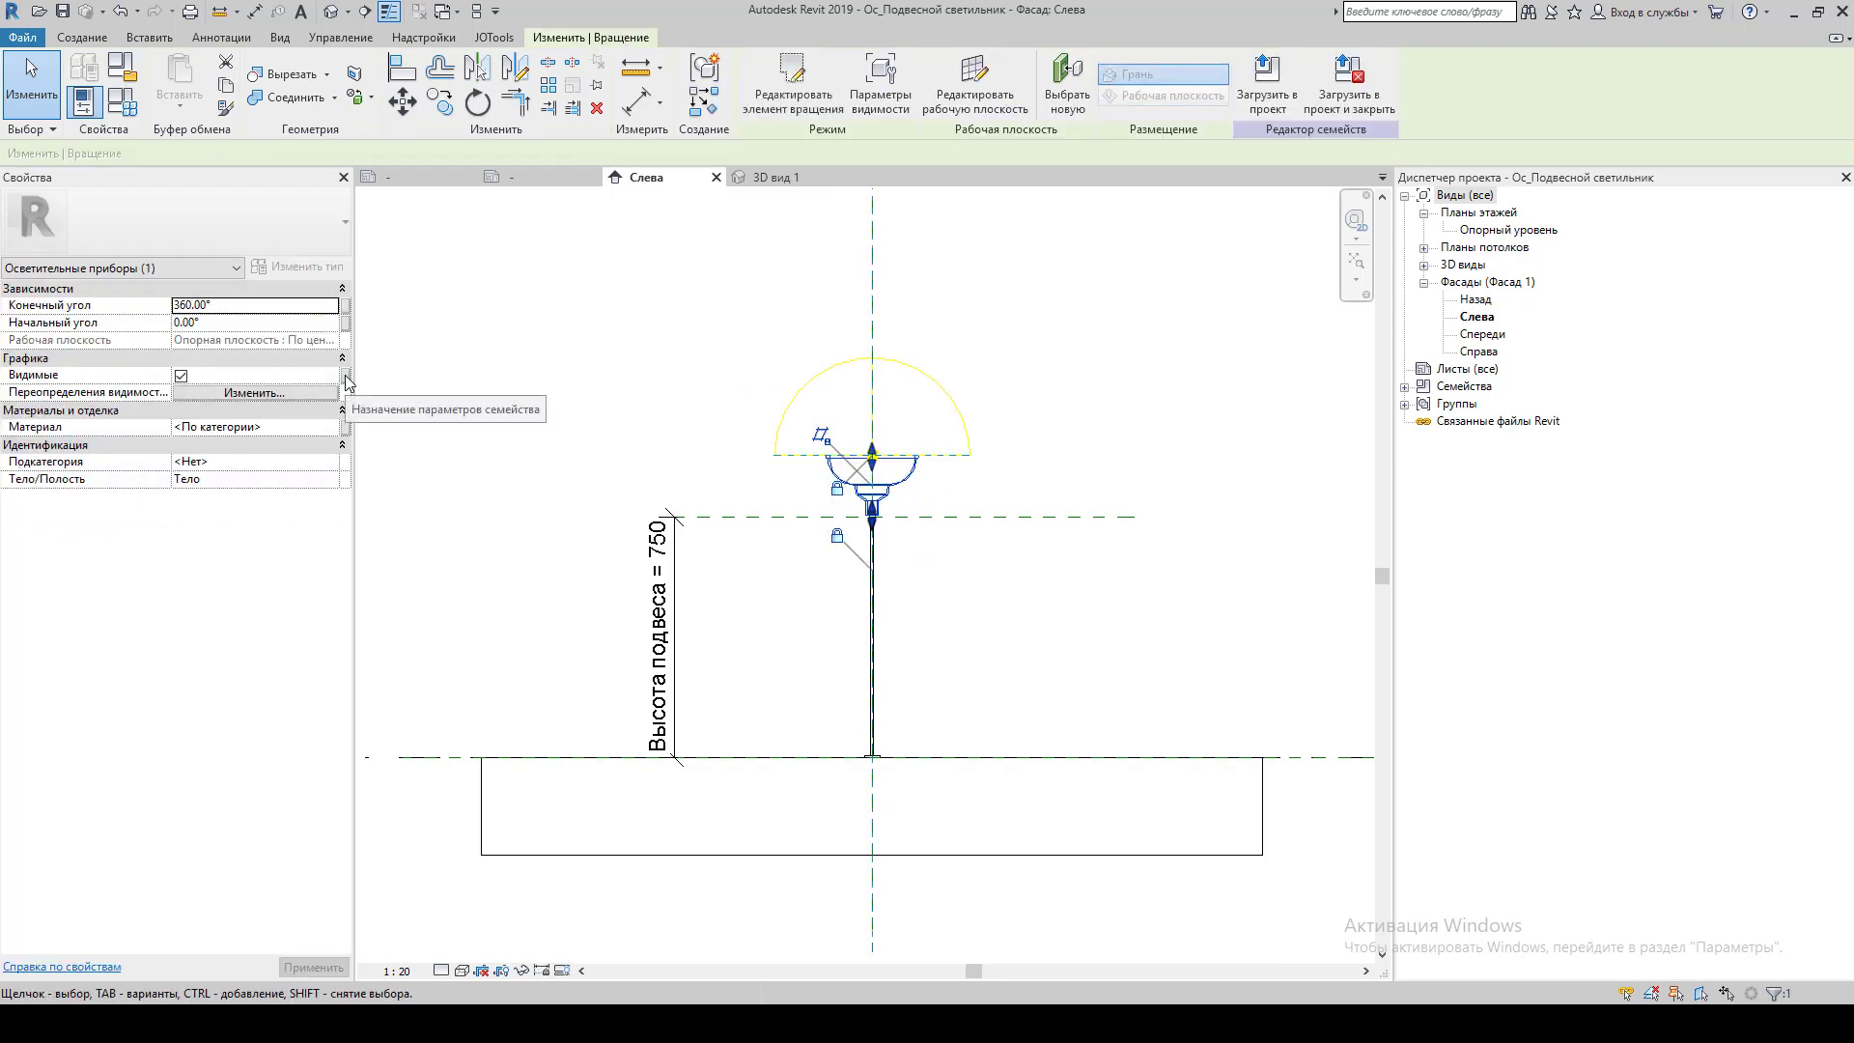
Tie the bowl's material to a new type parameter 'М Светильника'.
click(346, 427)
click(831, 628)
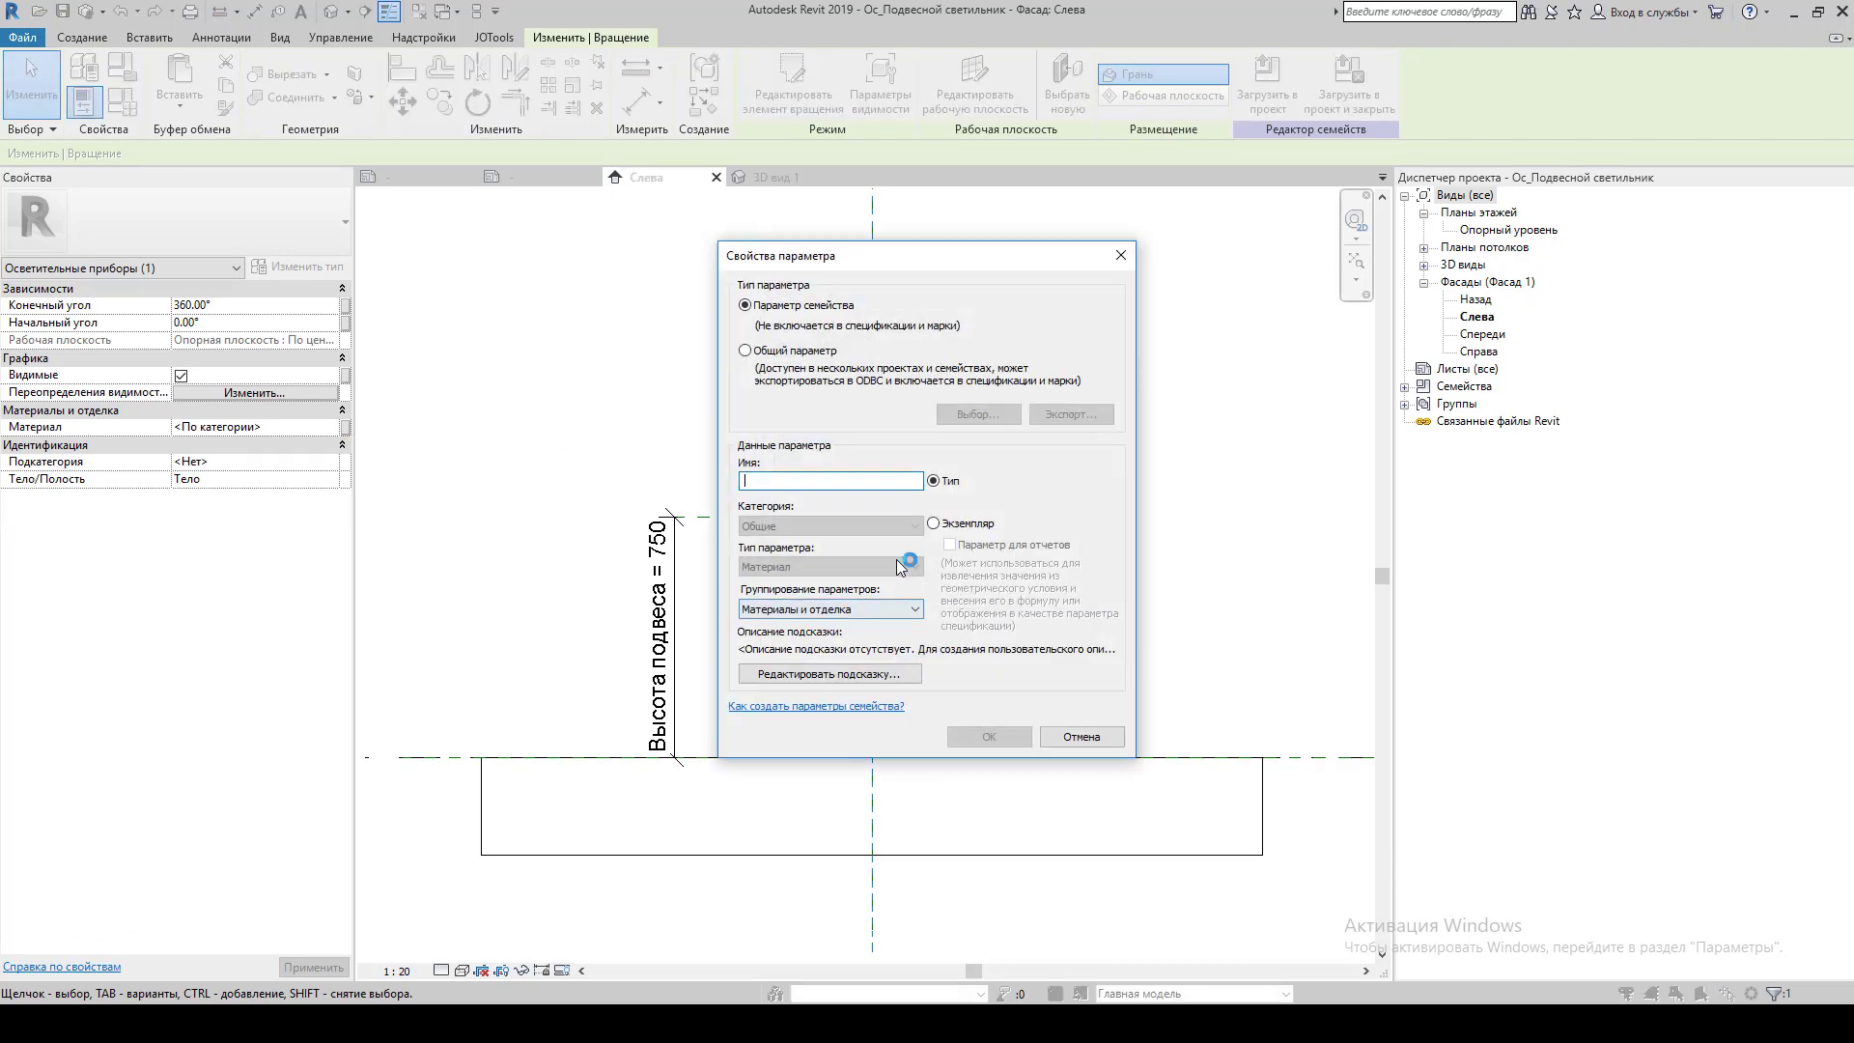
text(М Светильника)
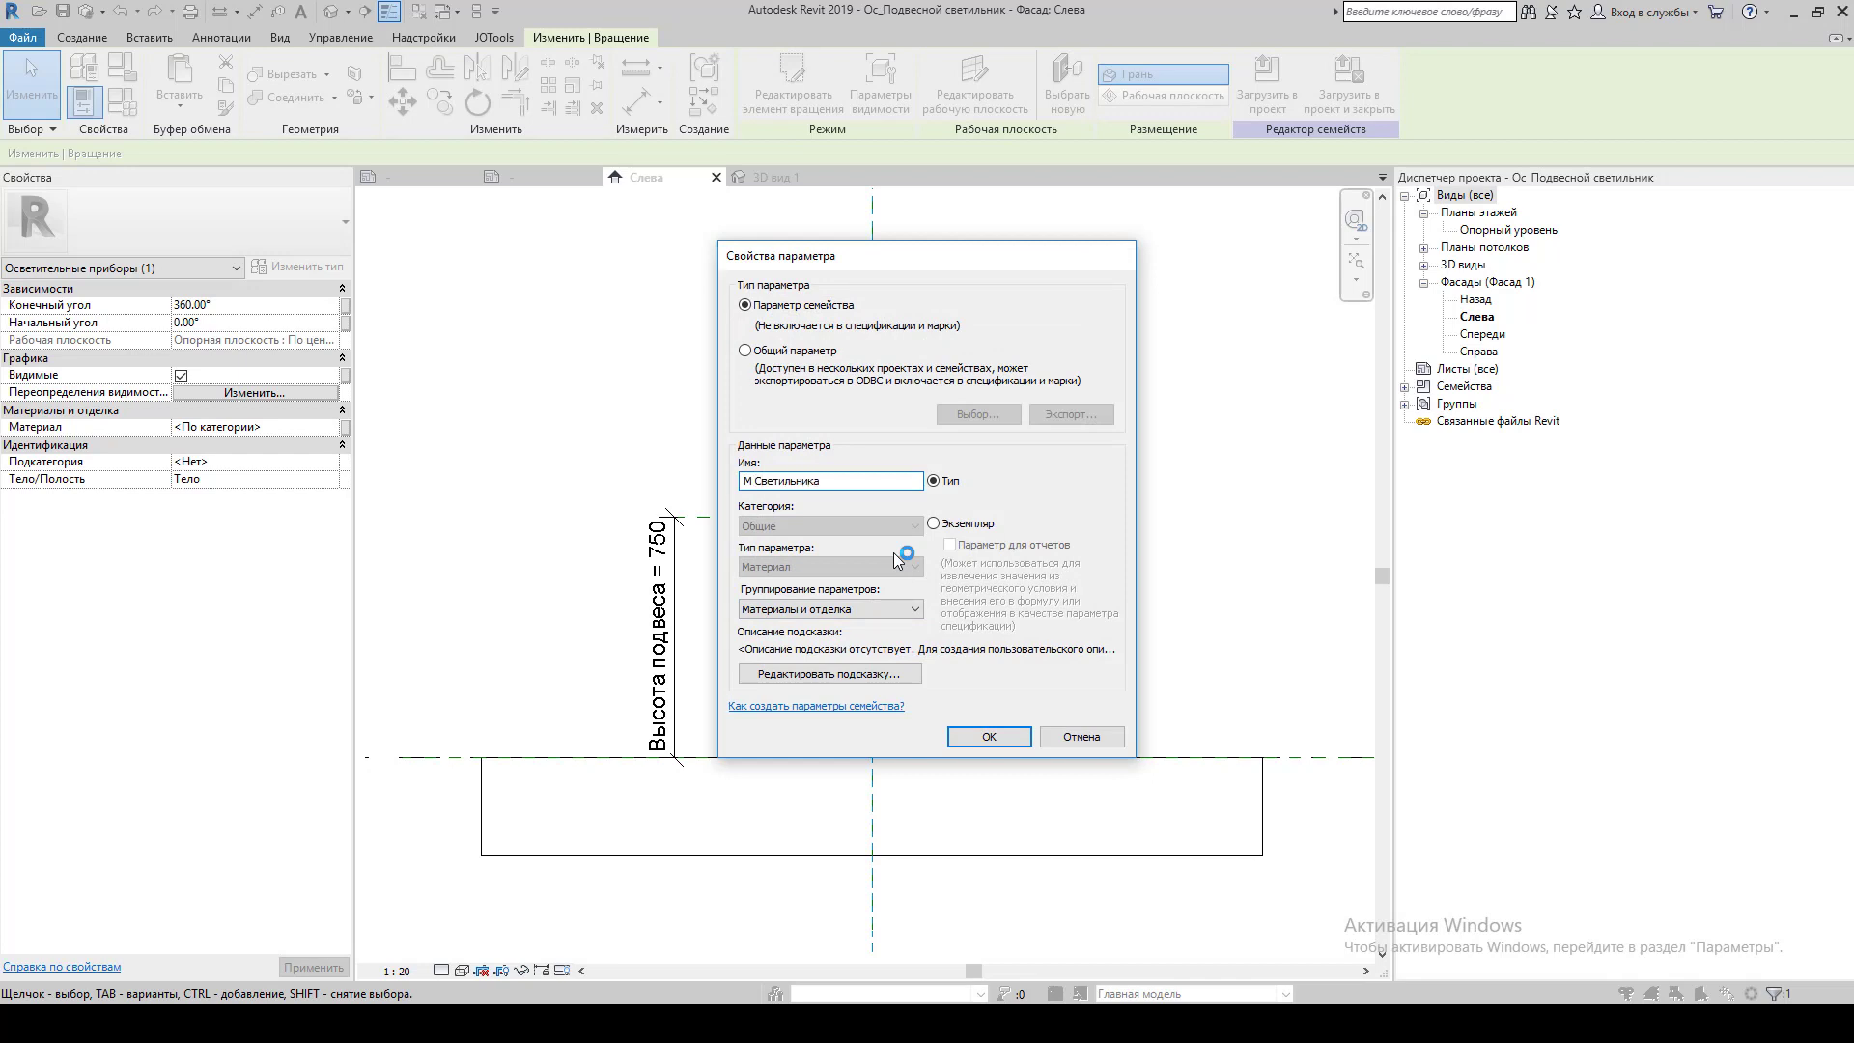
click(965, 676)
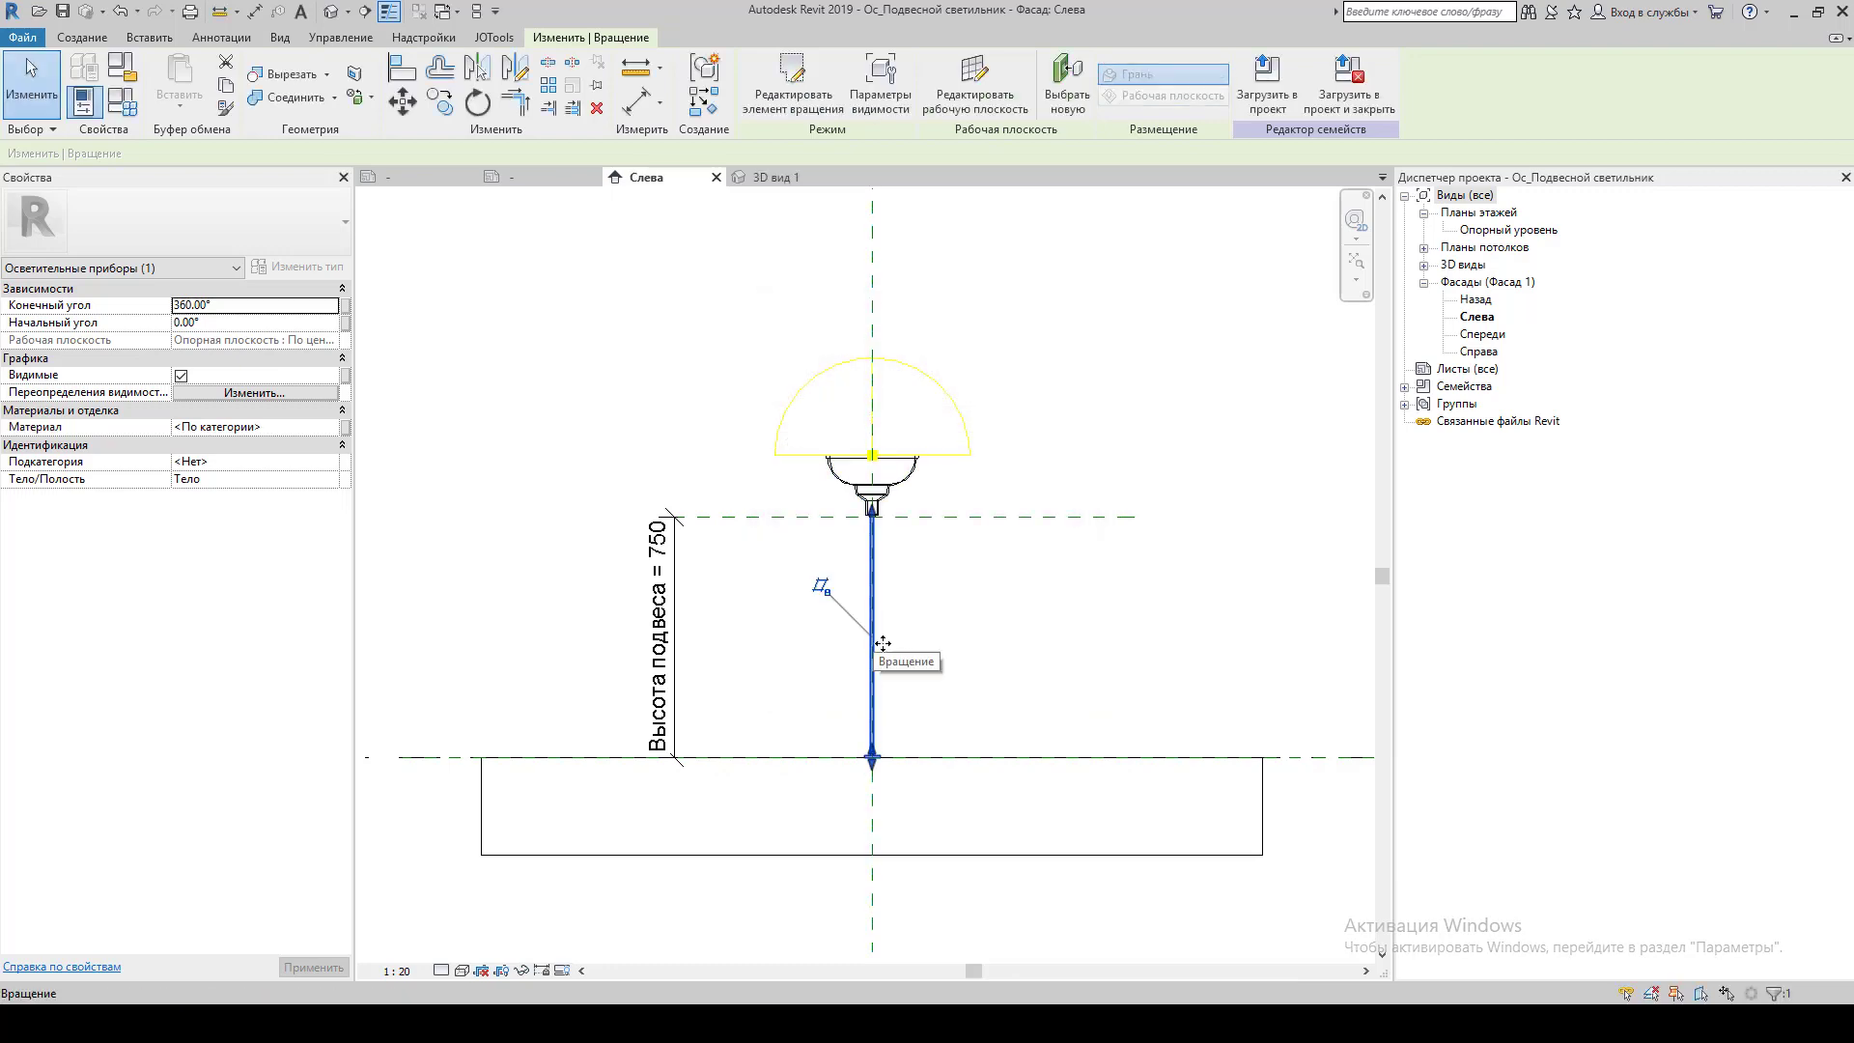
Tie the stem's material to a new type parameter 'М Основы'.
click(349, 426)
click(829, 628)
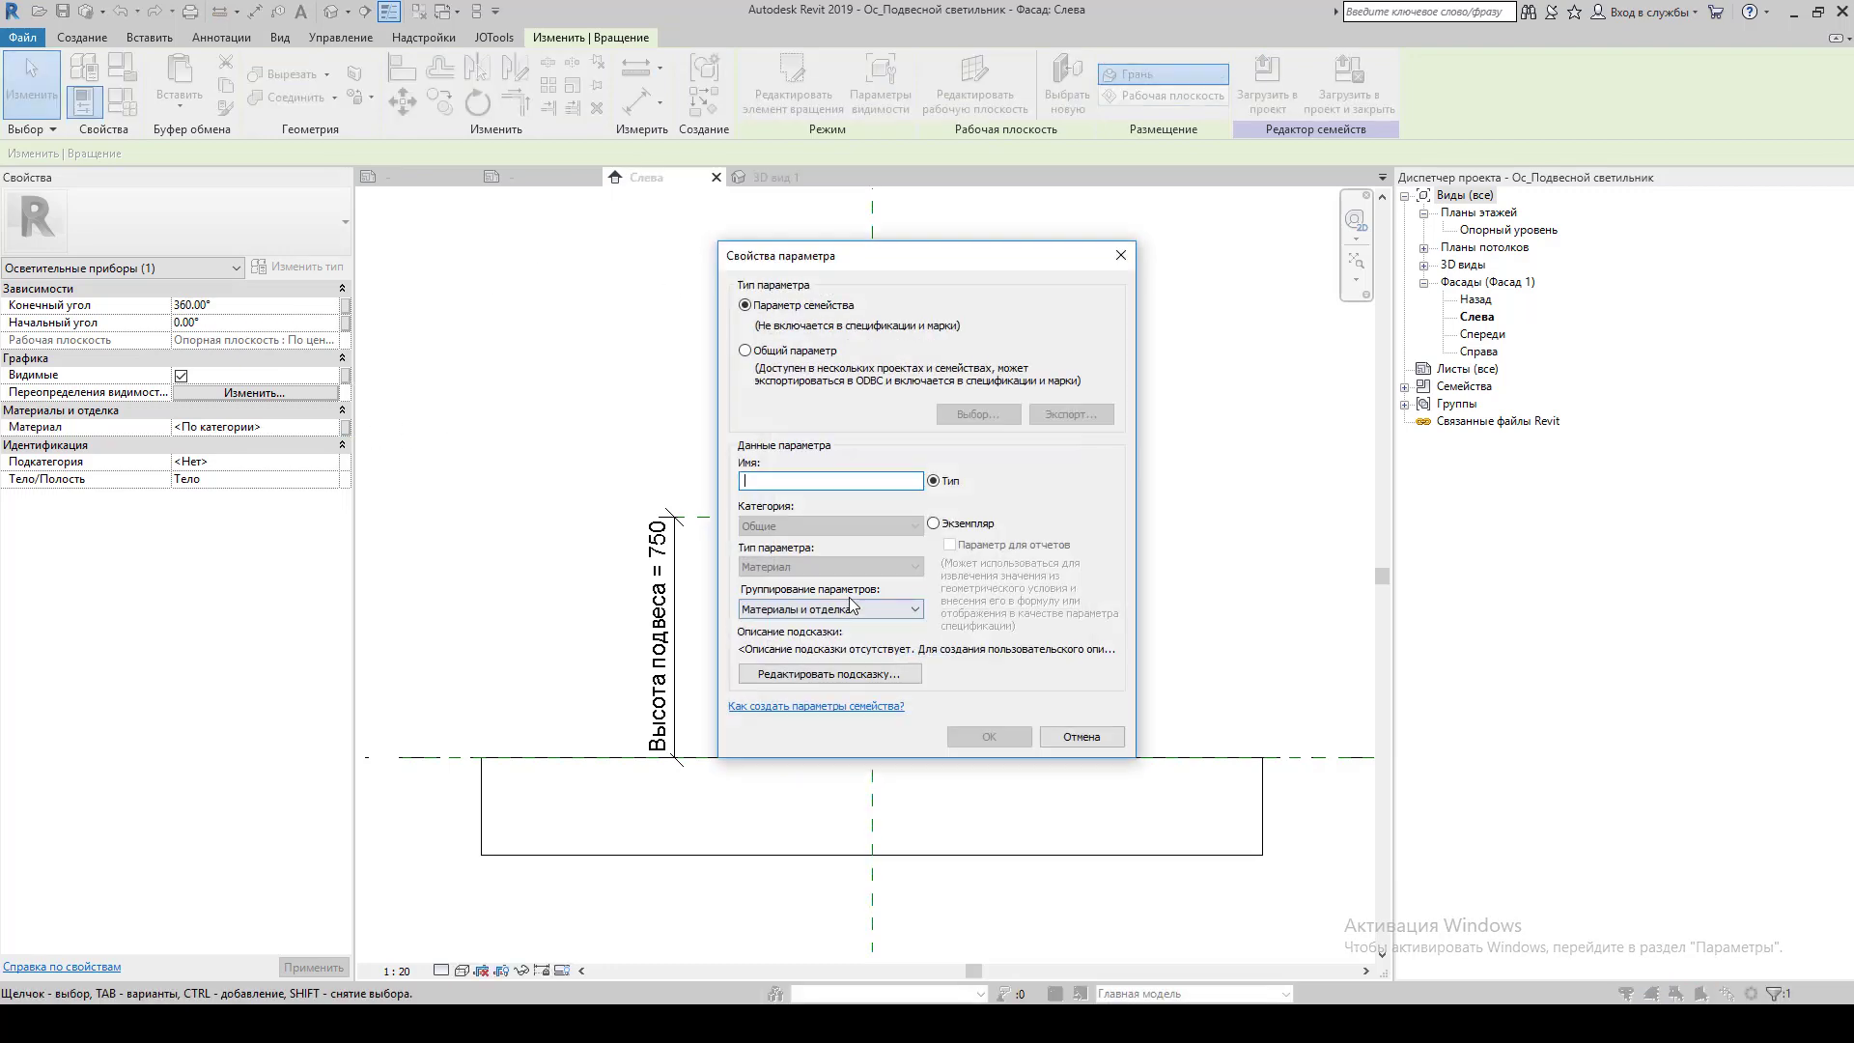
text(М)
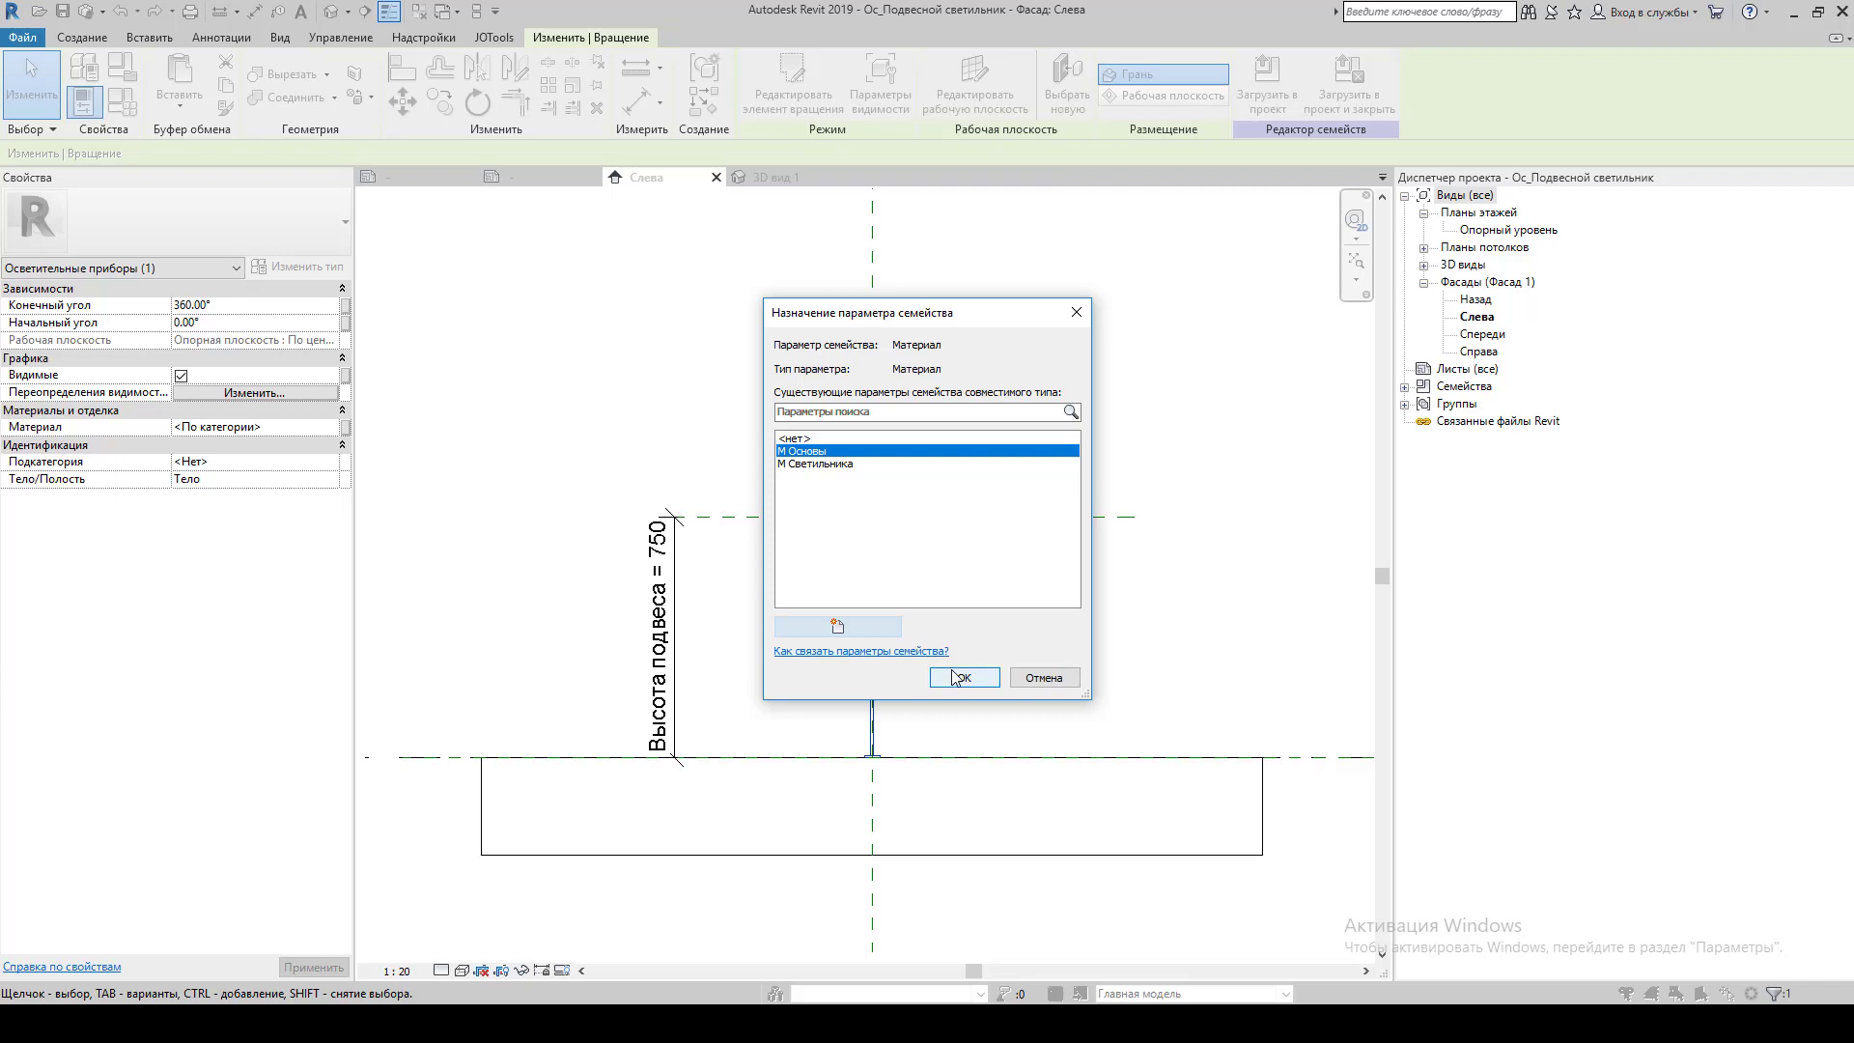
click(961, 677)
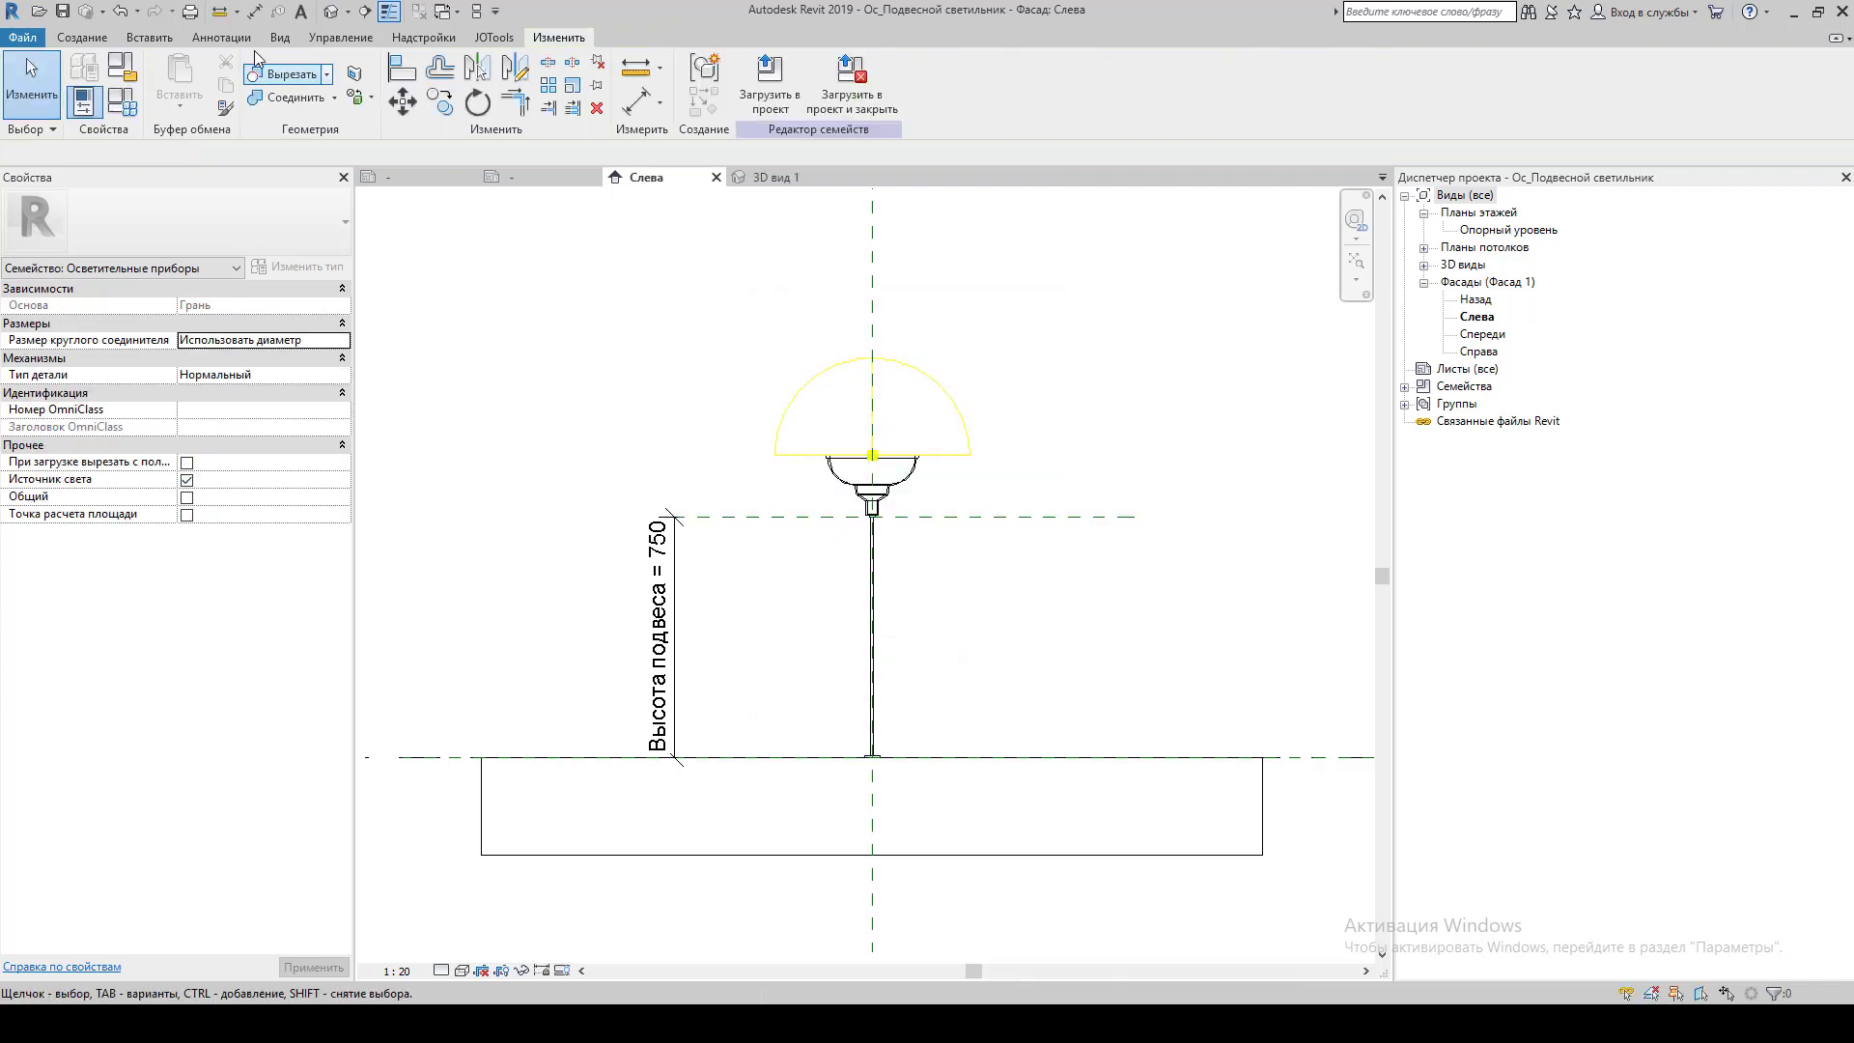
In the default 3D view, place an electrical connector on the stem's base disc.
click(338, 11)
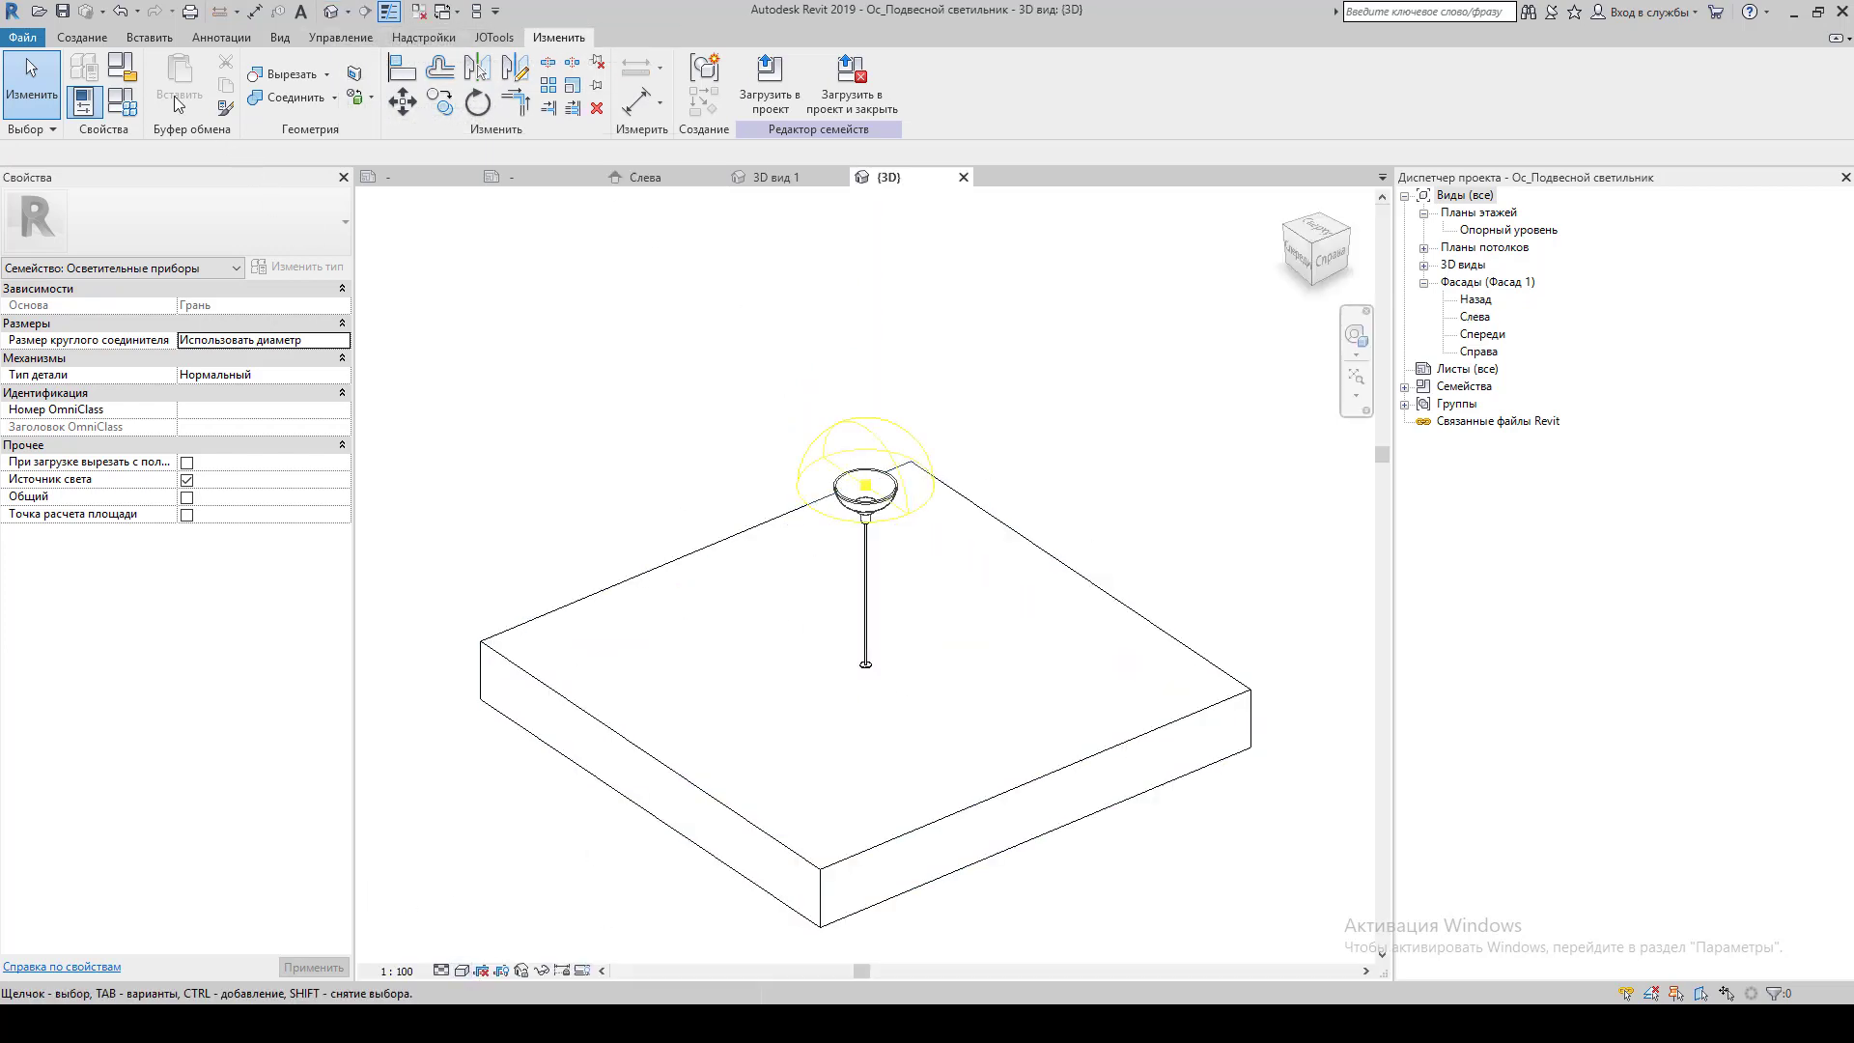
click(88, 41)
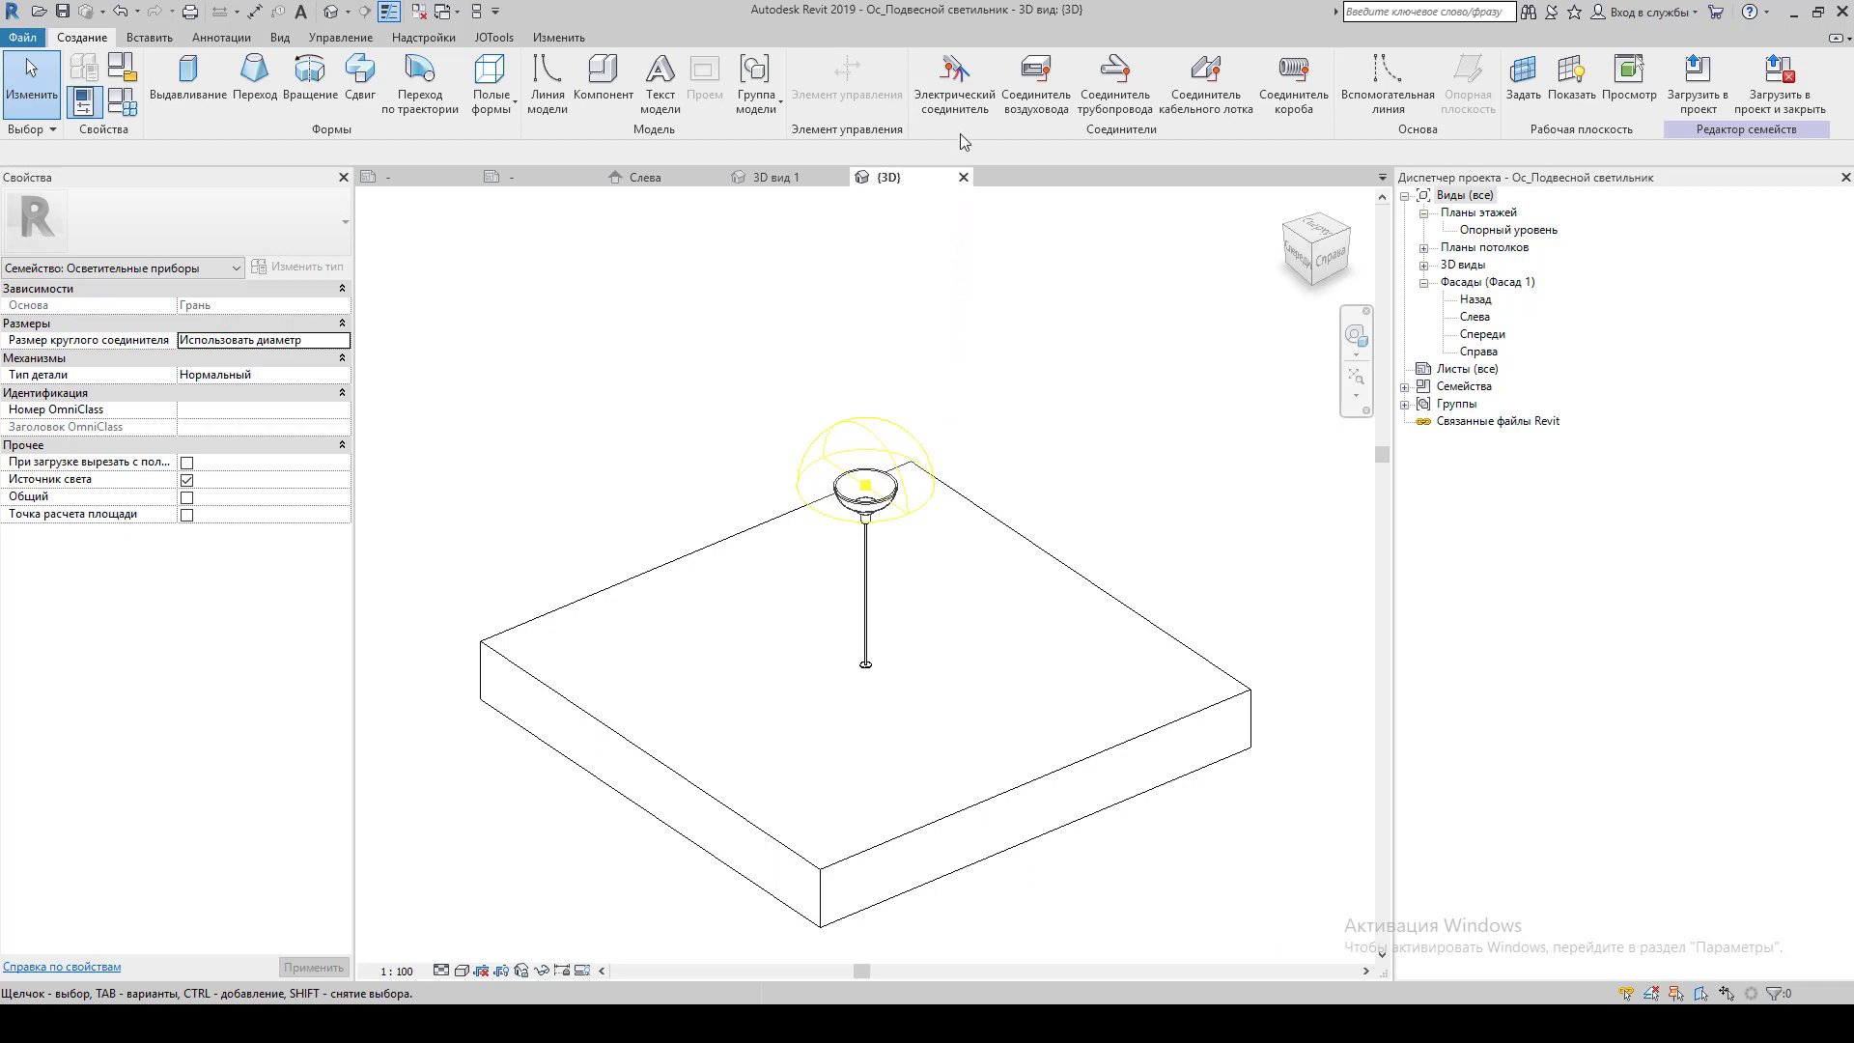
click(954, 77)
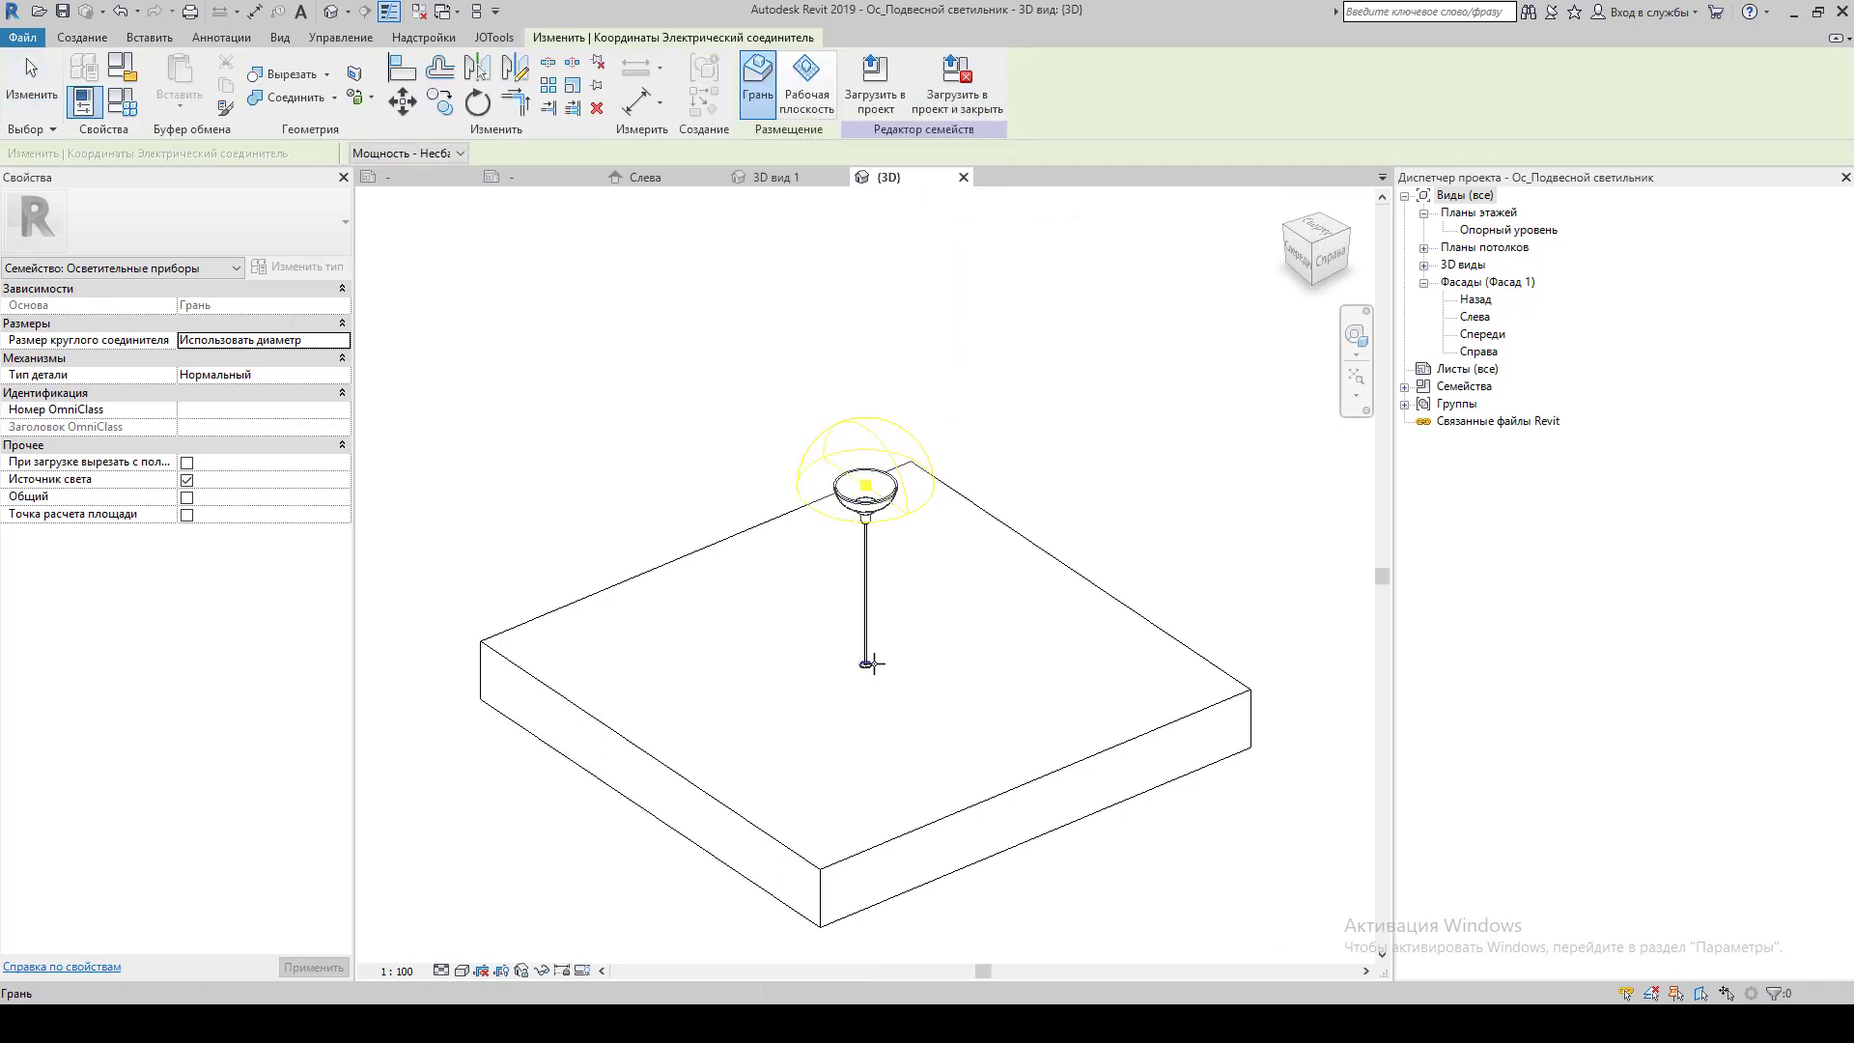
scroll(870, 664, up, 5)
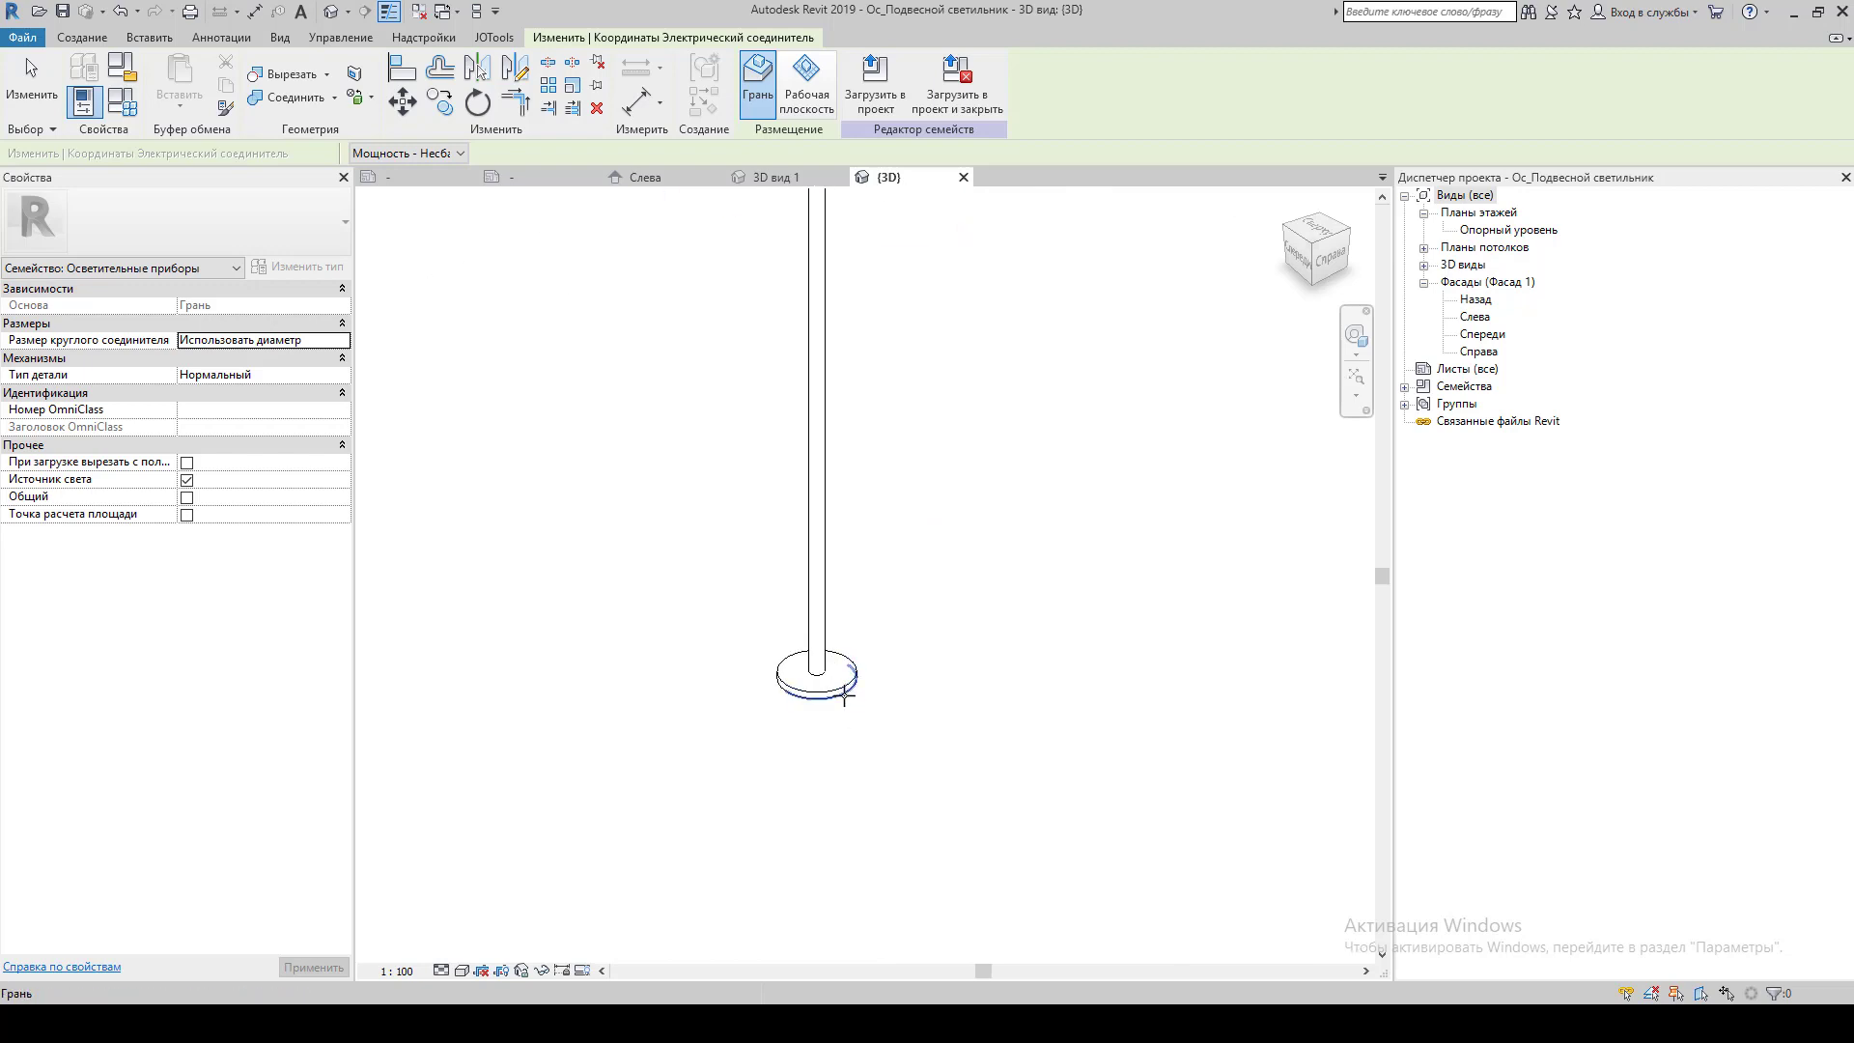
scroll(845, 695, down, 3)
scroll(855, 709, down, 5)
click(893, 676)
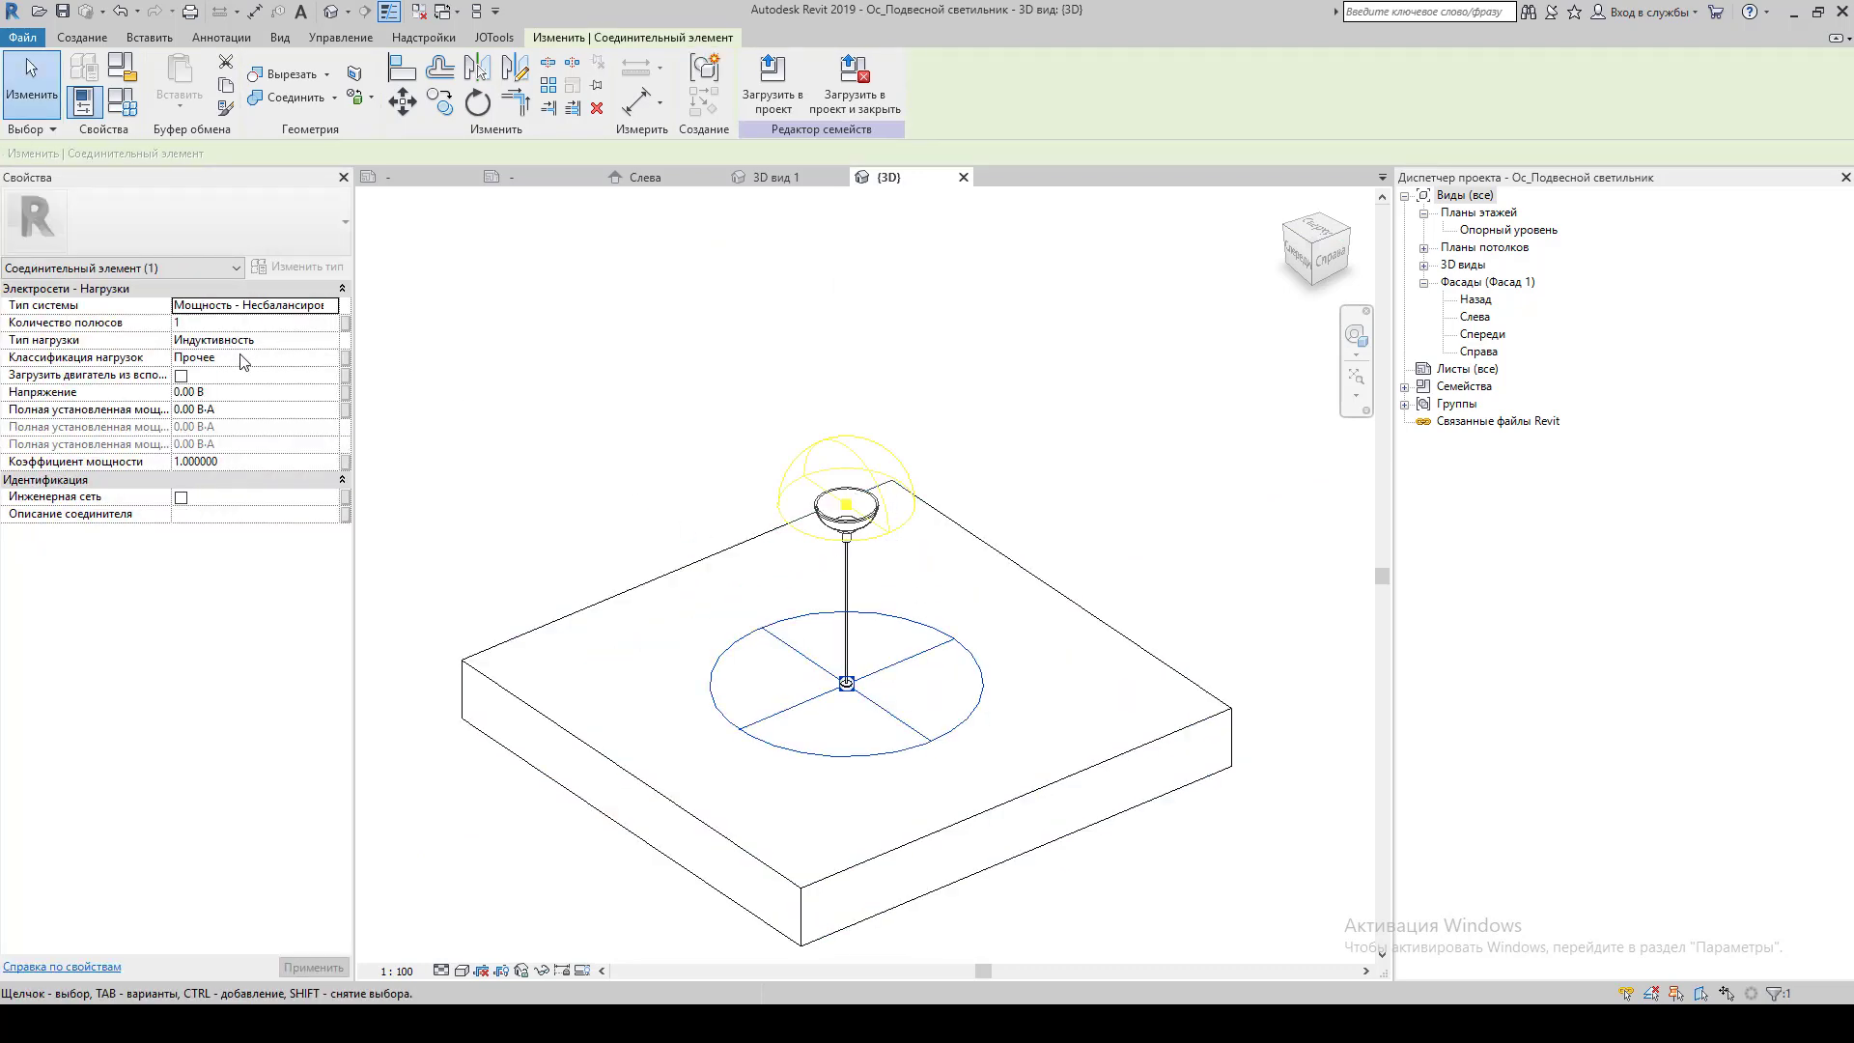
Set the unbalanced power connector's load type to inductive and close the Left elevation view.
click(278, 340)
click(328, 348)
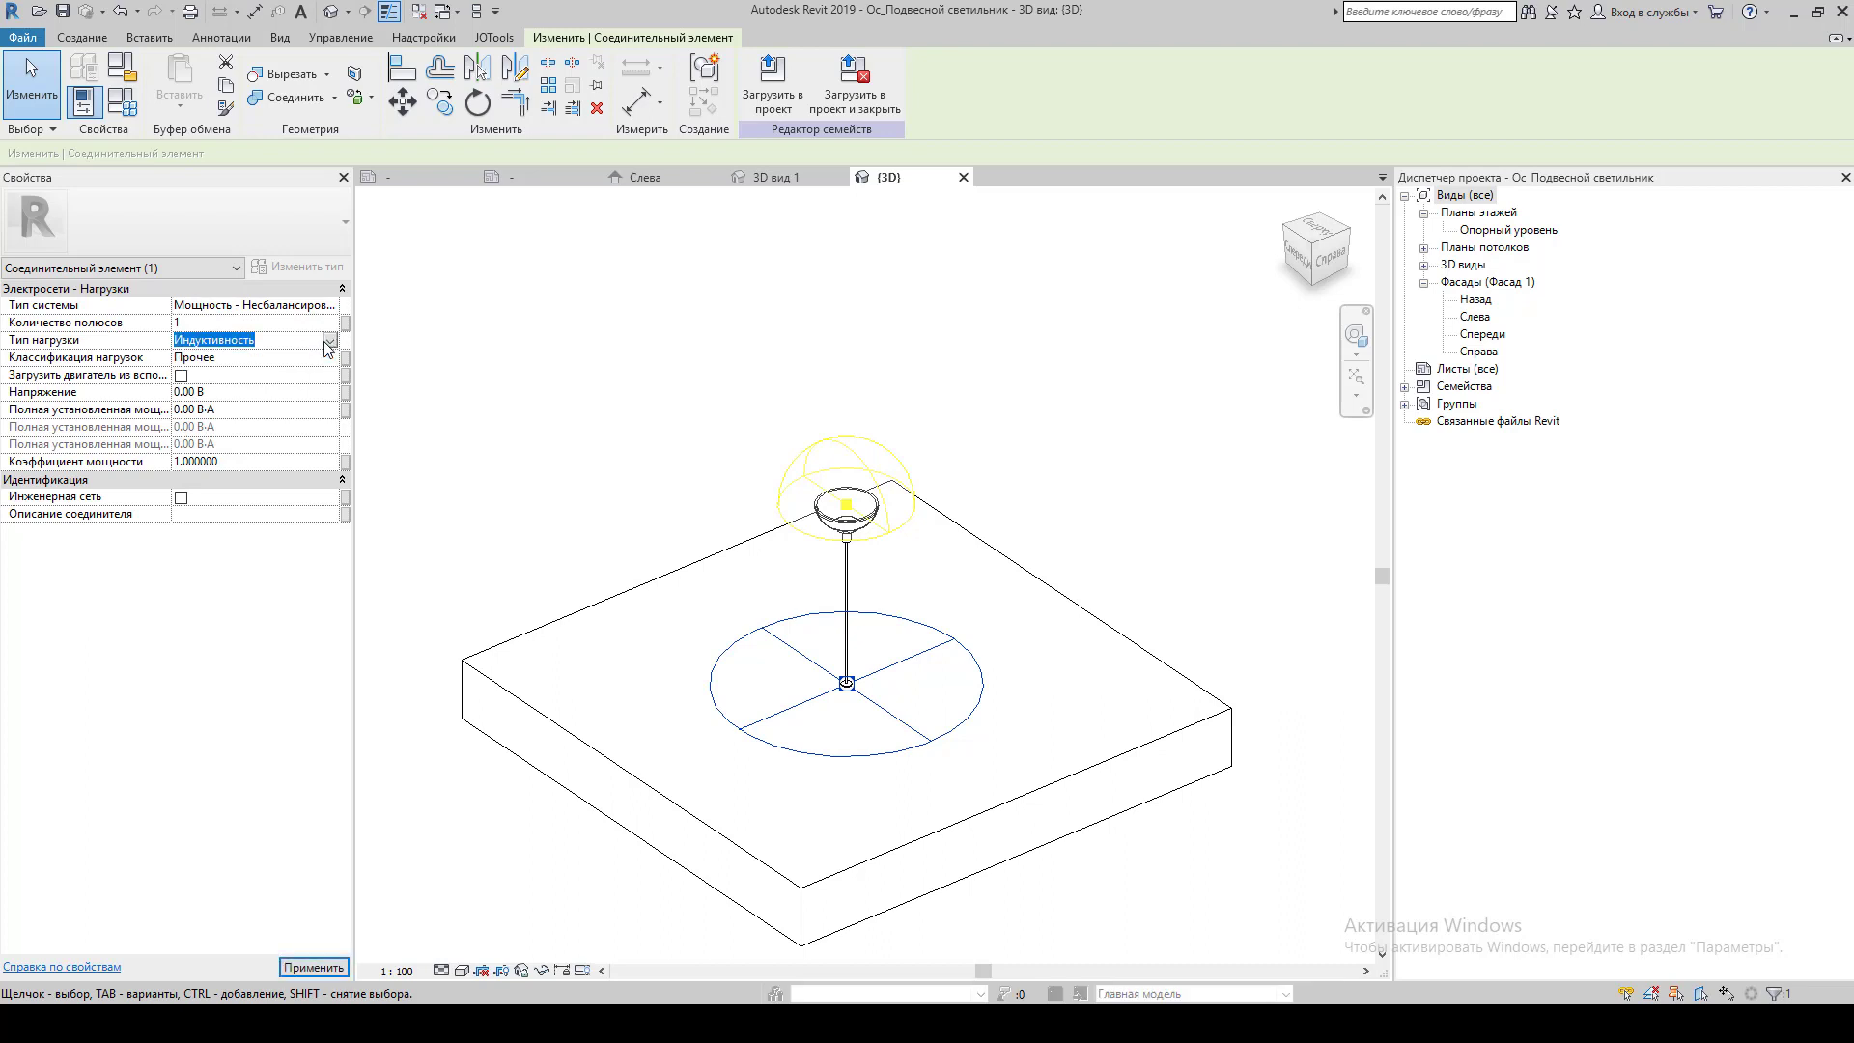
click(567, 364)
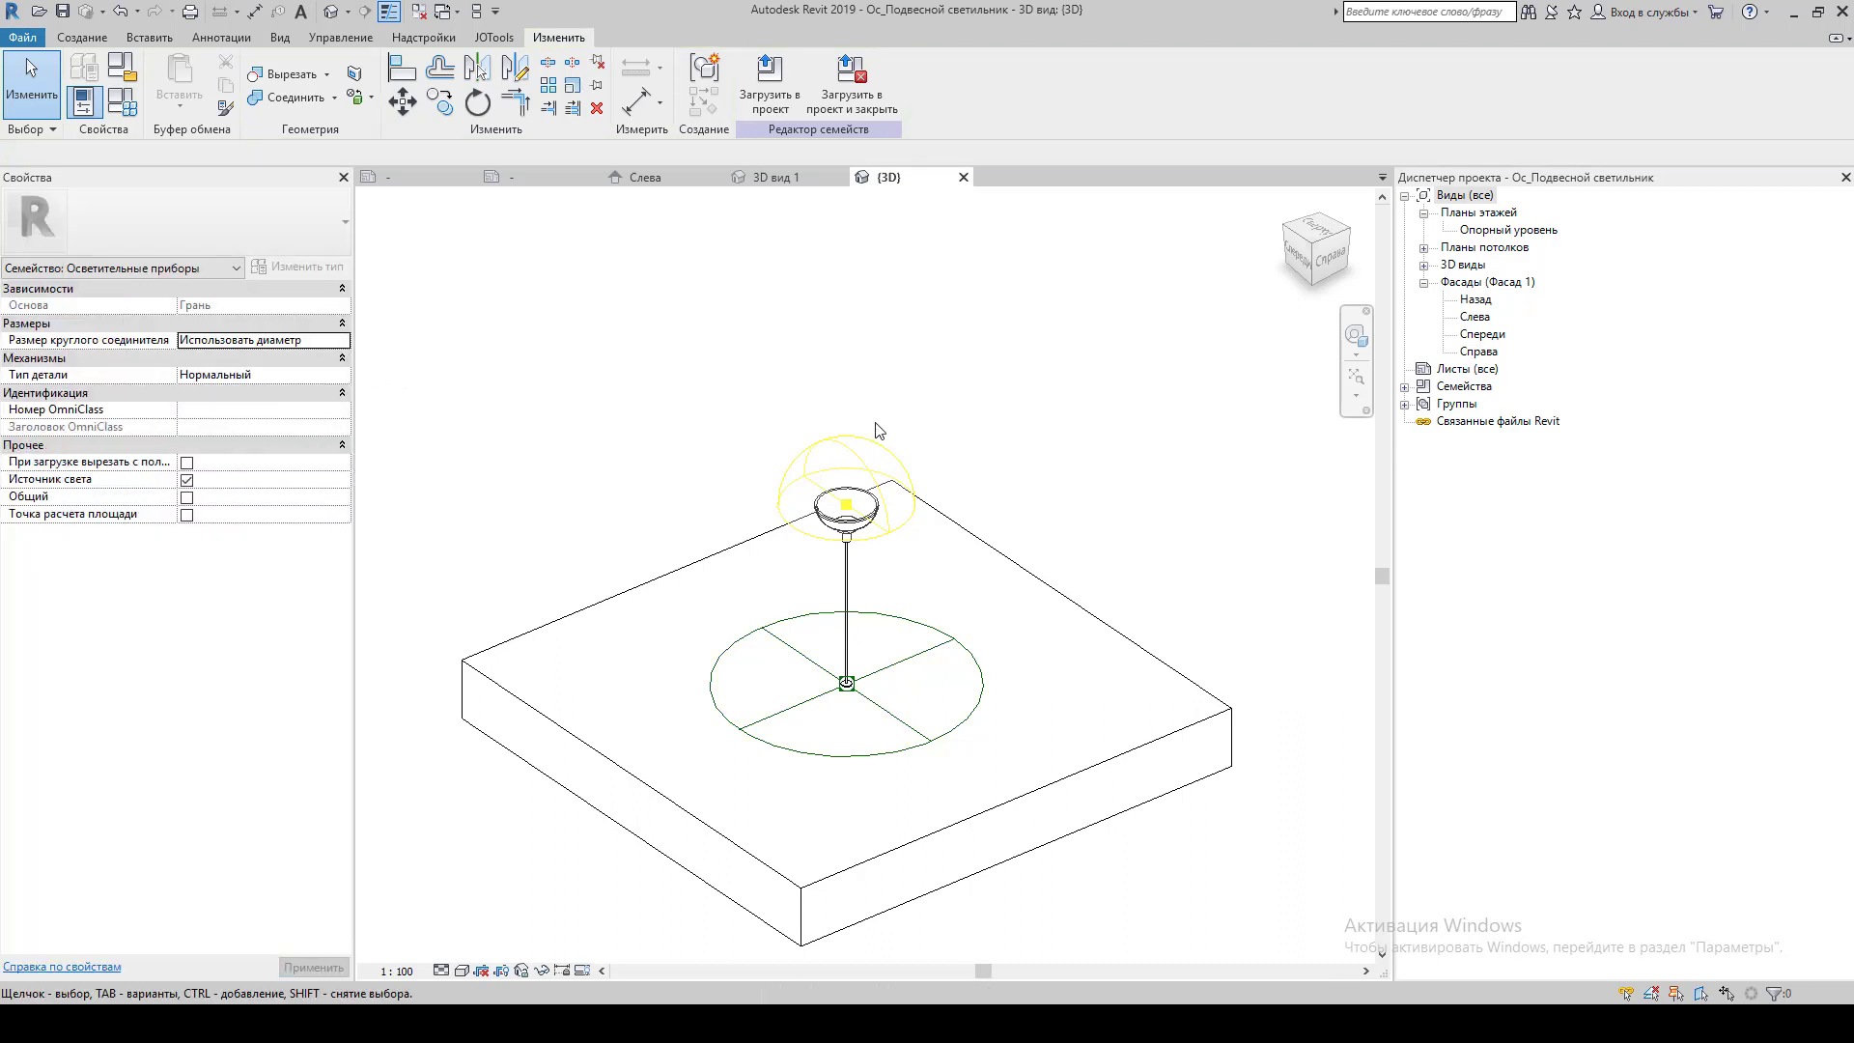
click(419, 11)
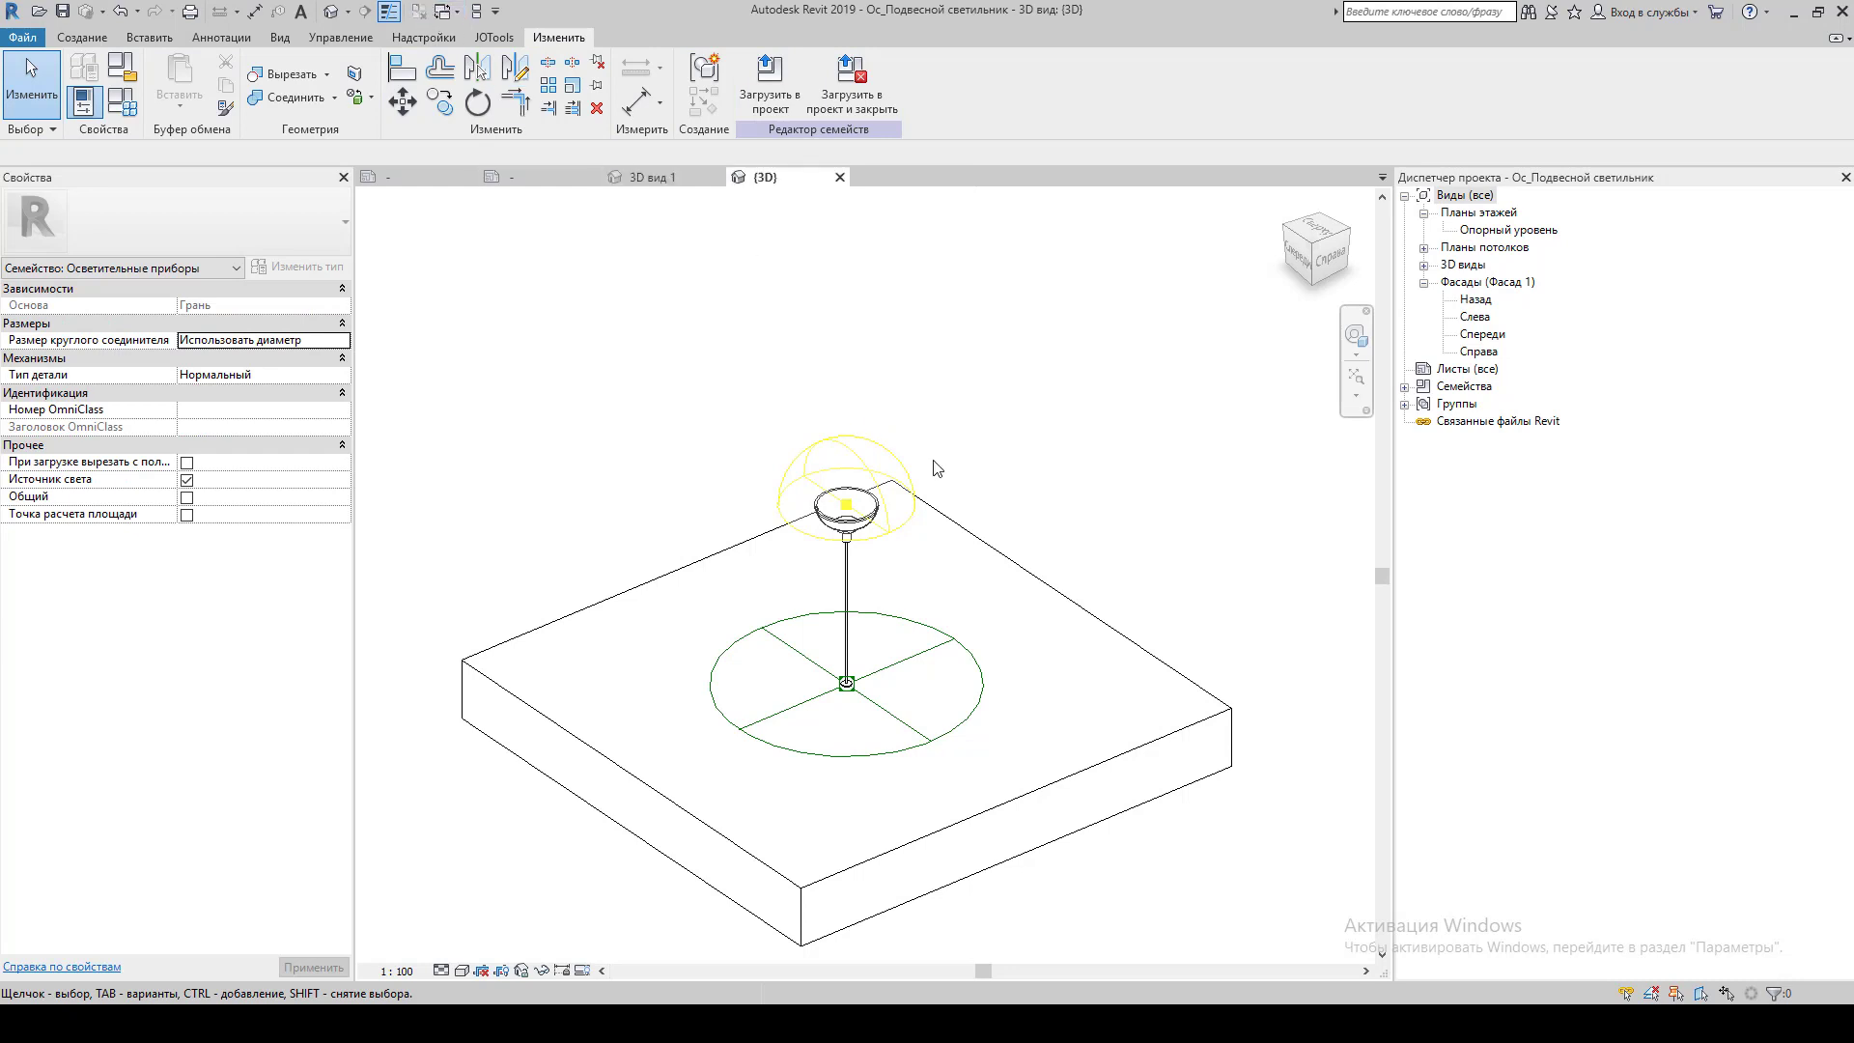
click(983, 679)
click(1079, 509)
click(916, 519)
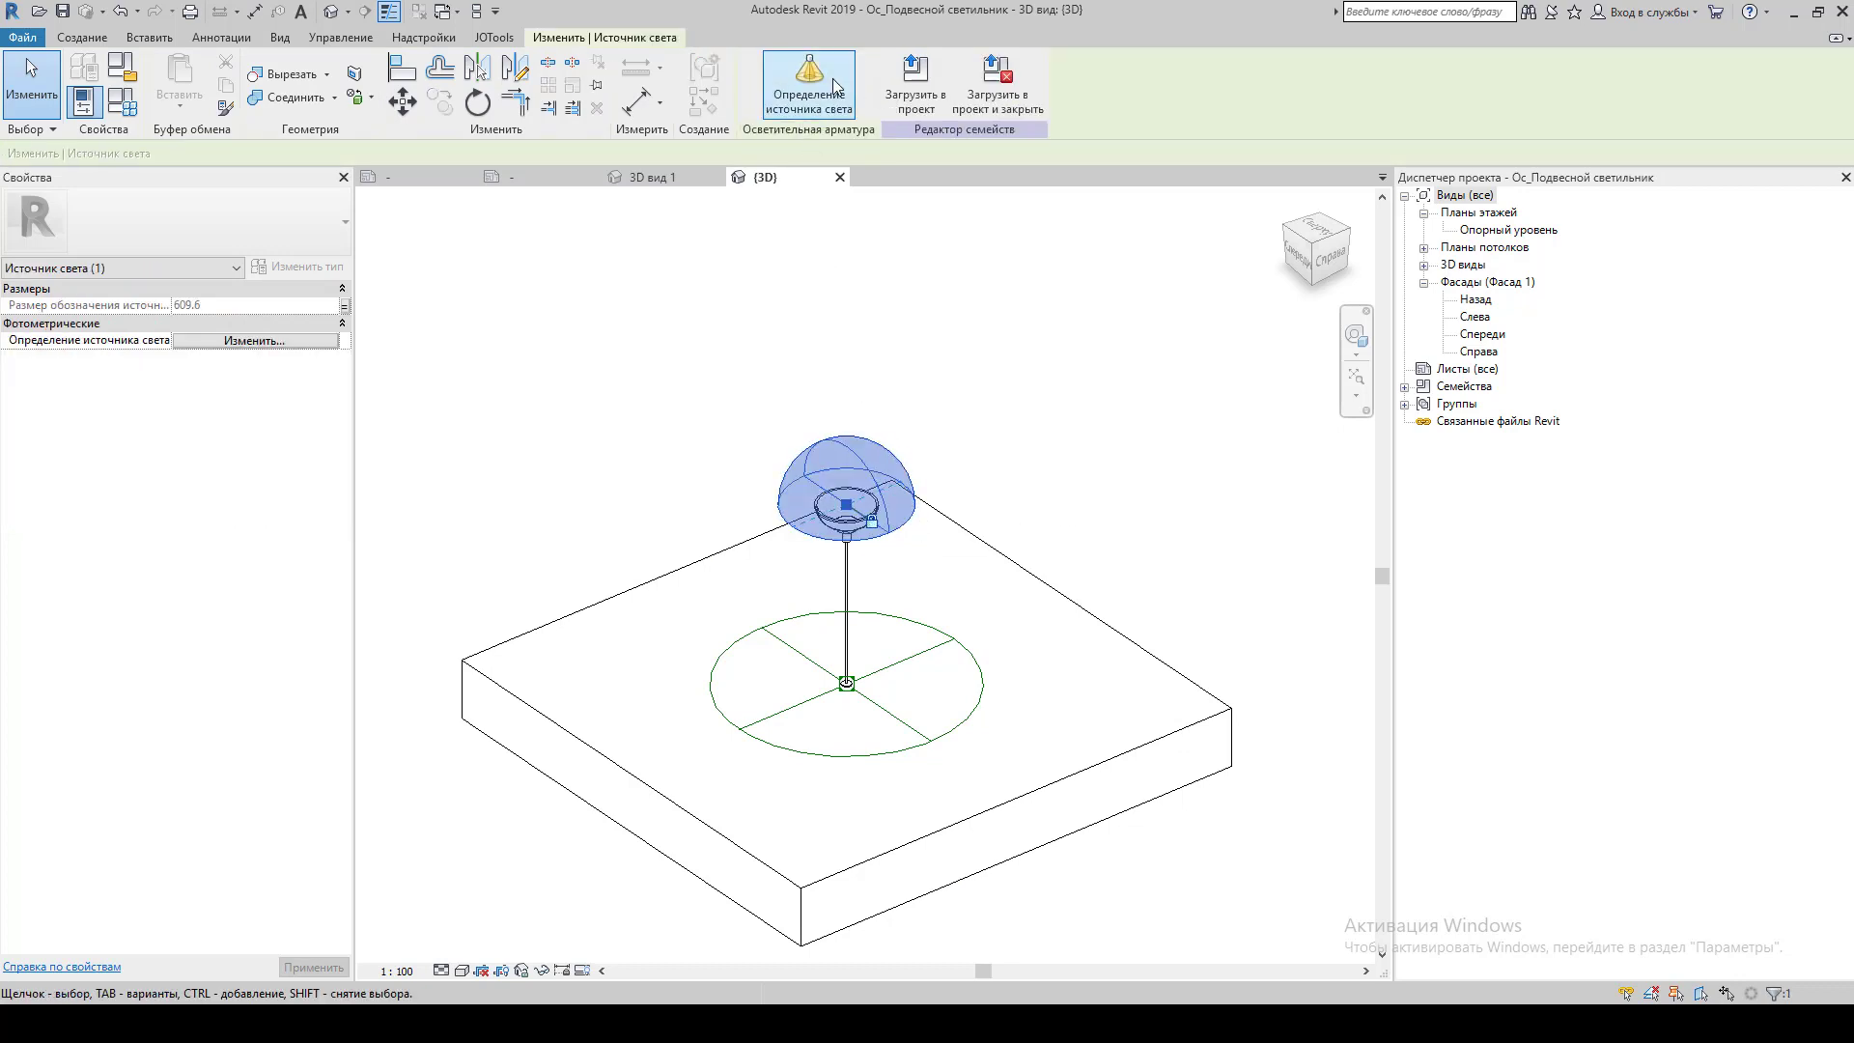
key(Escape)
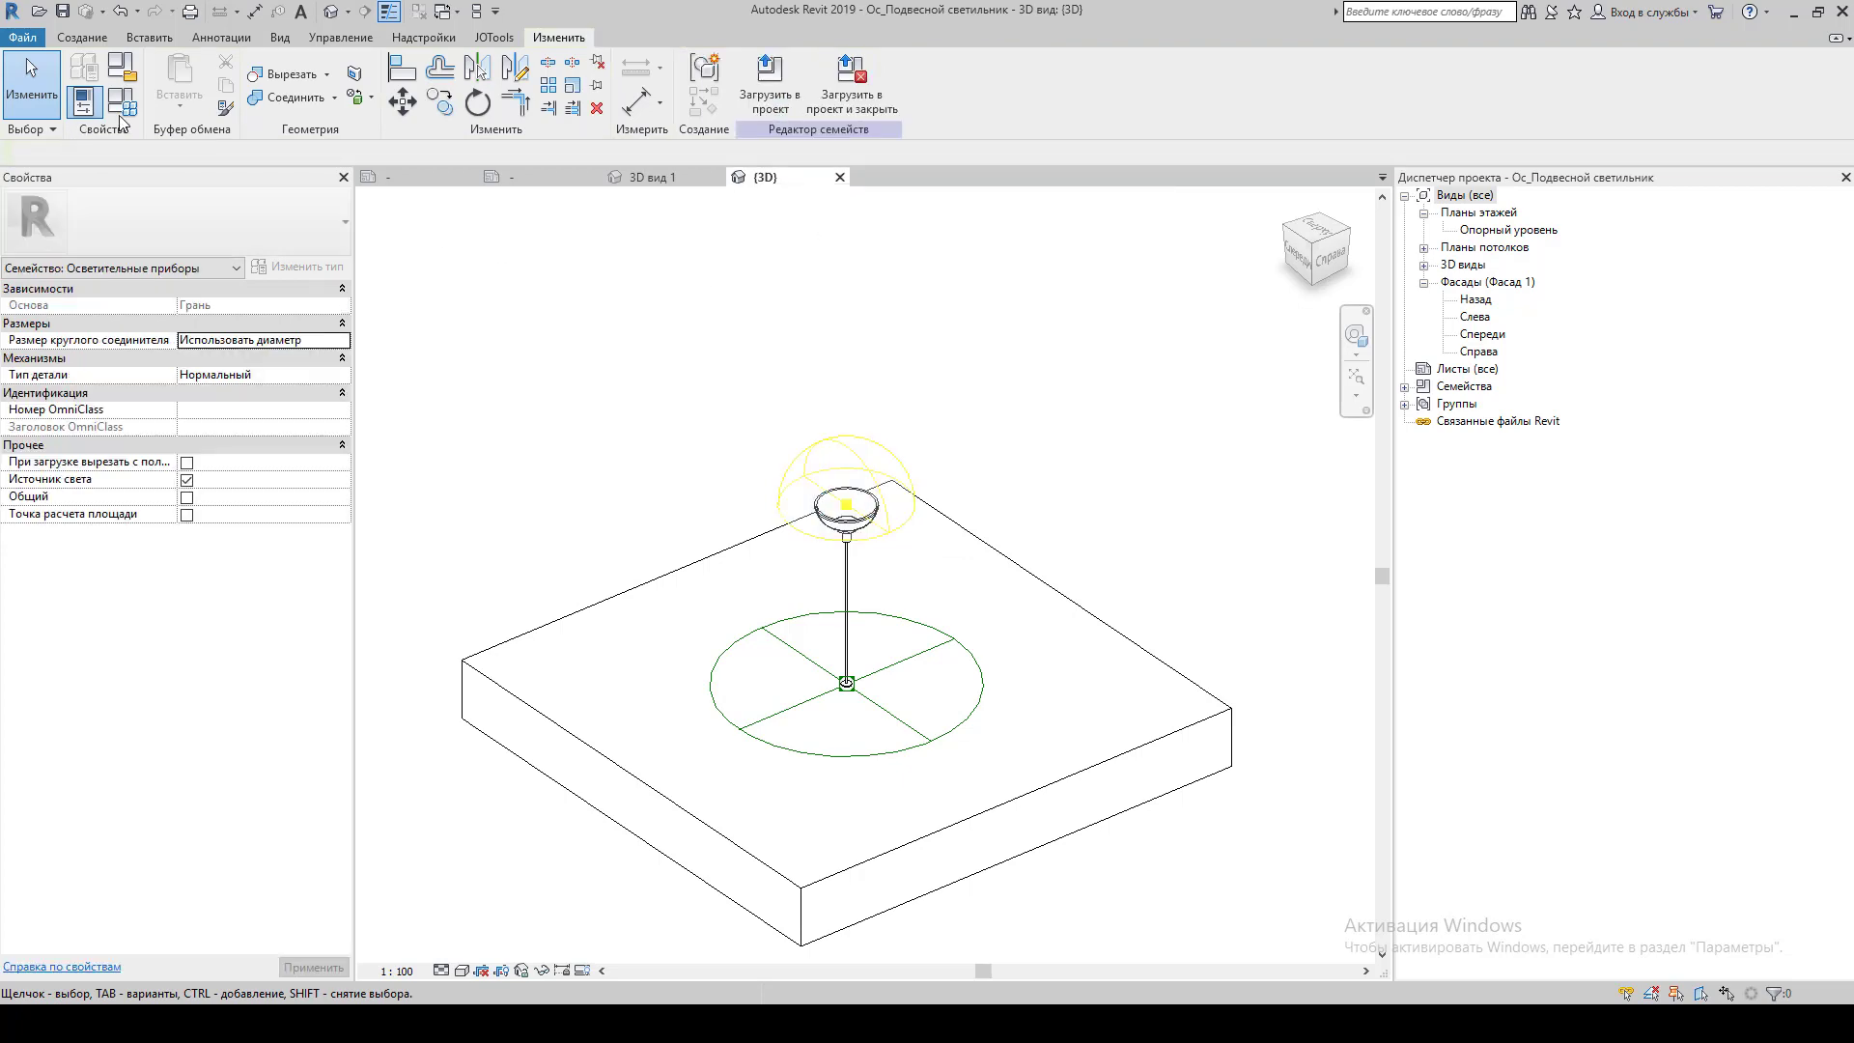
click(122, 101)
scroll(604, 494, down, 3)
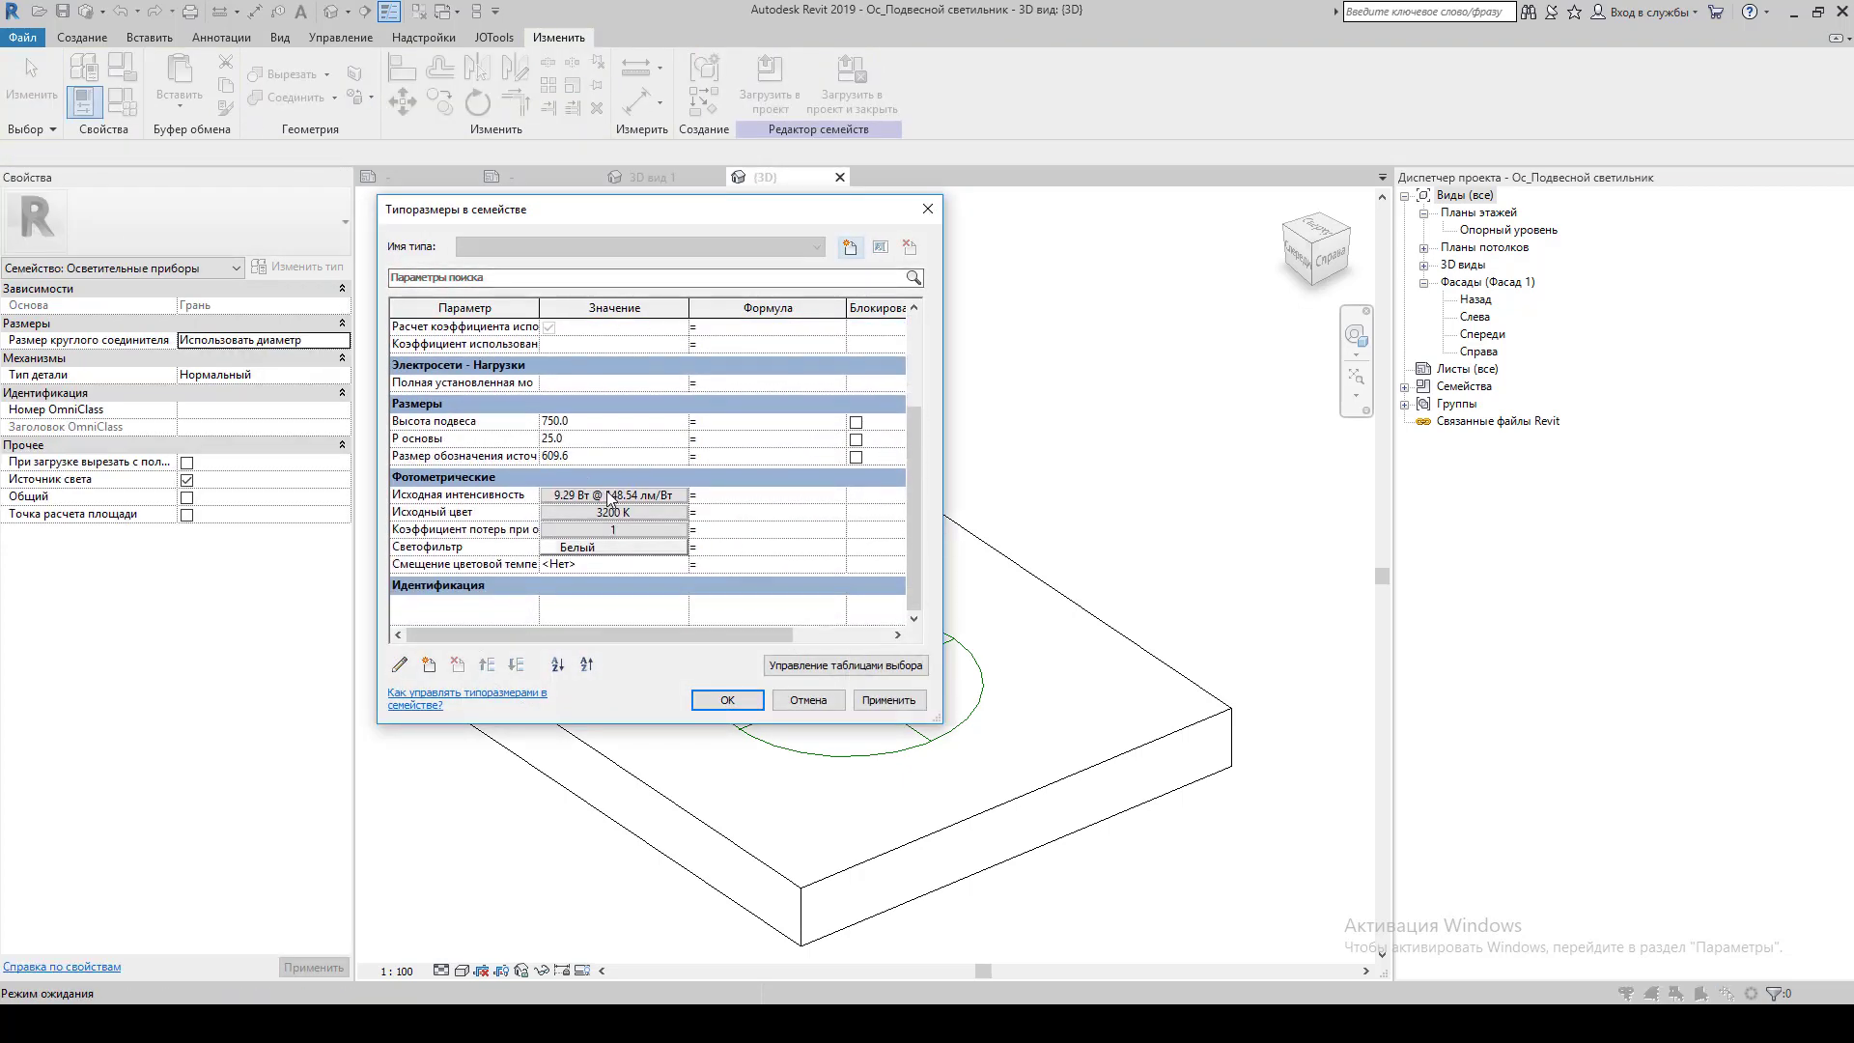
click(727, 699)
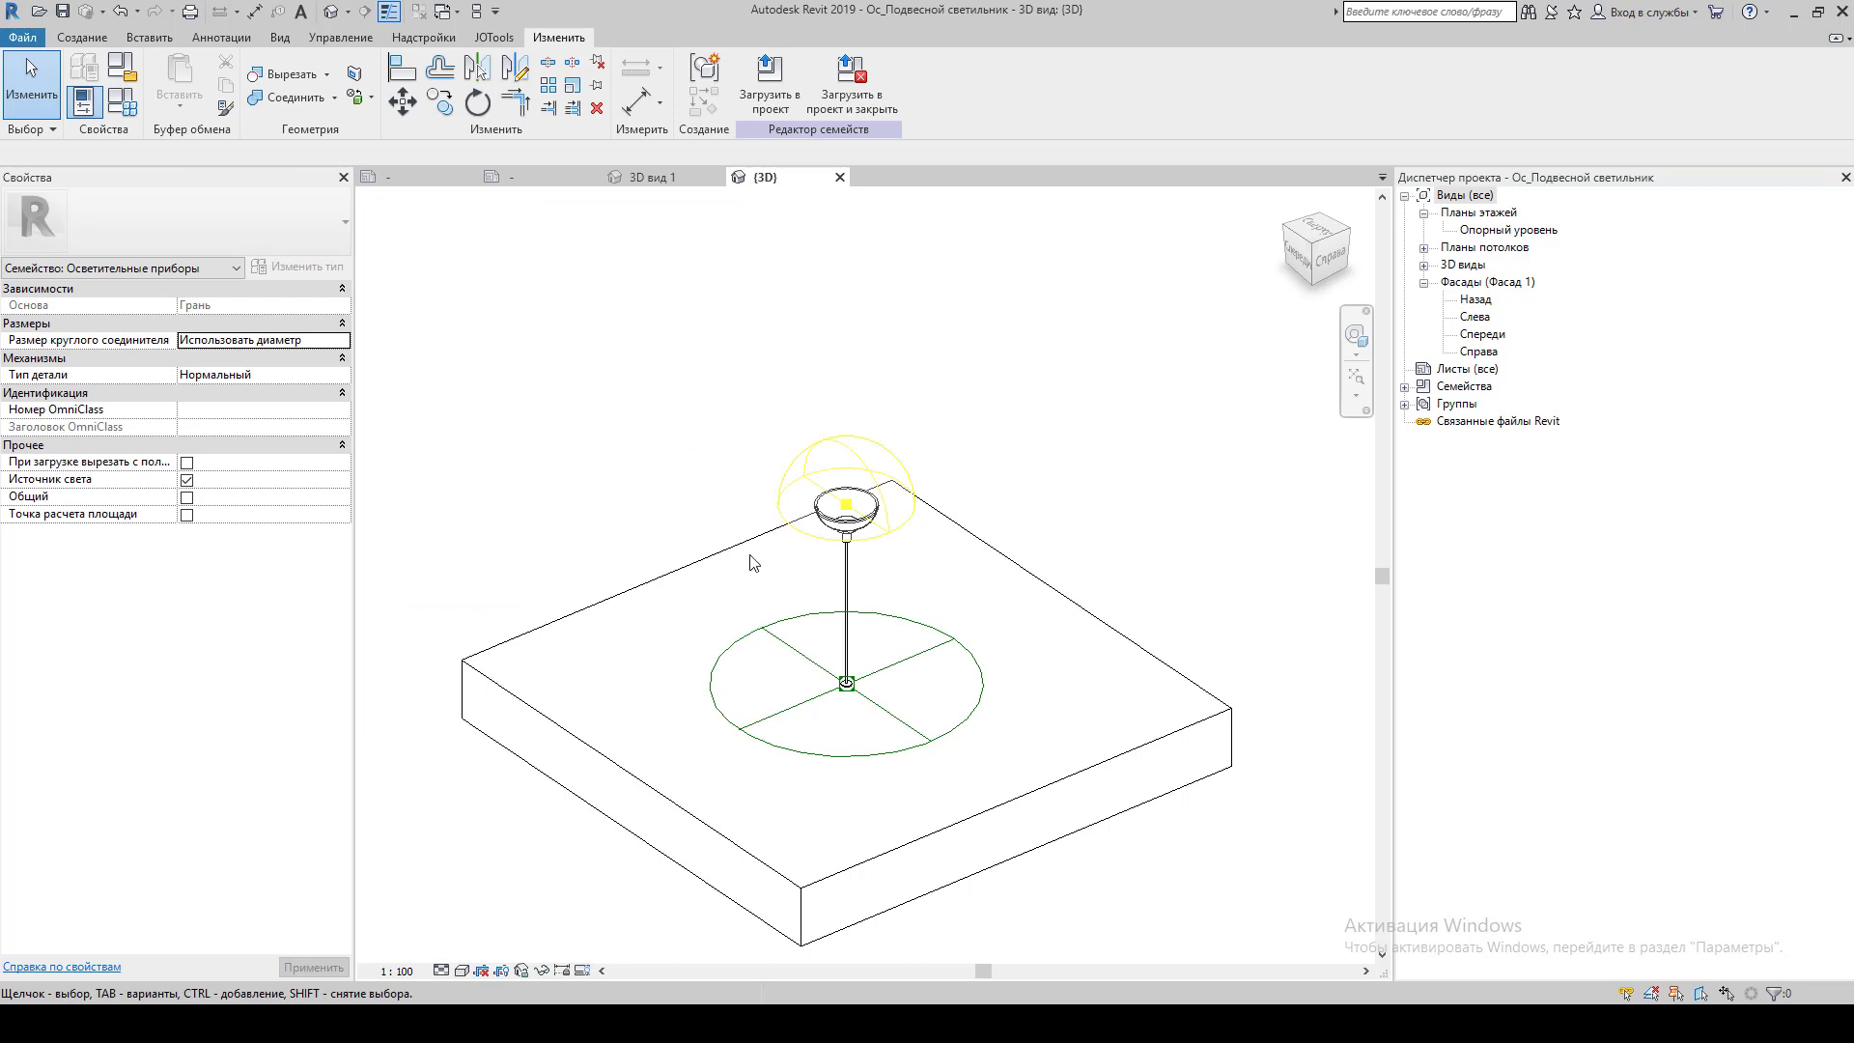
click(754, 642)
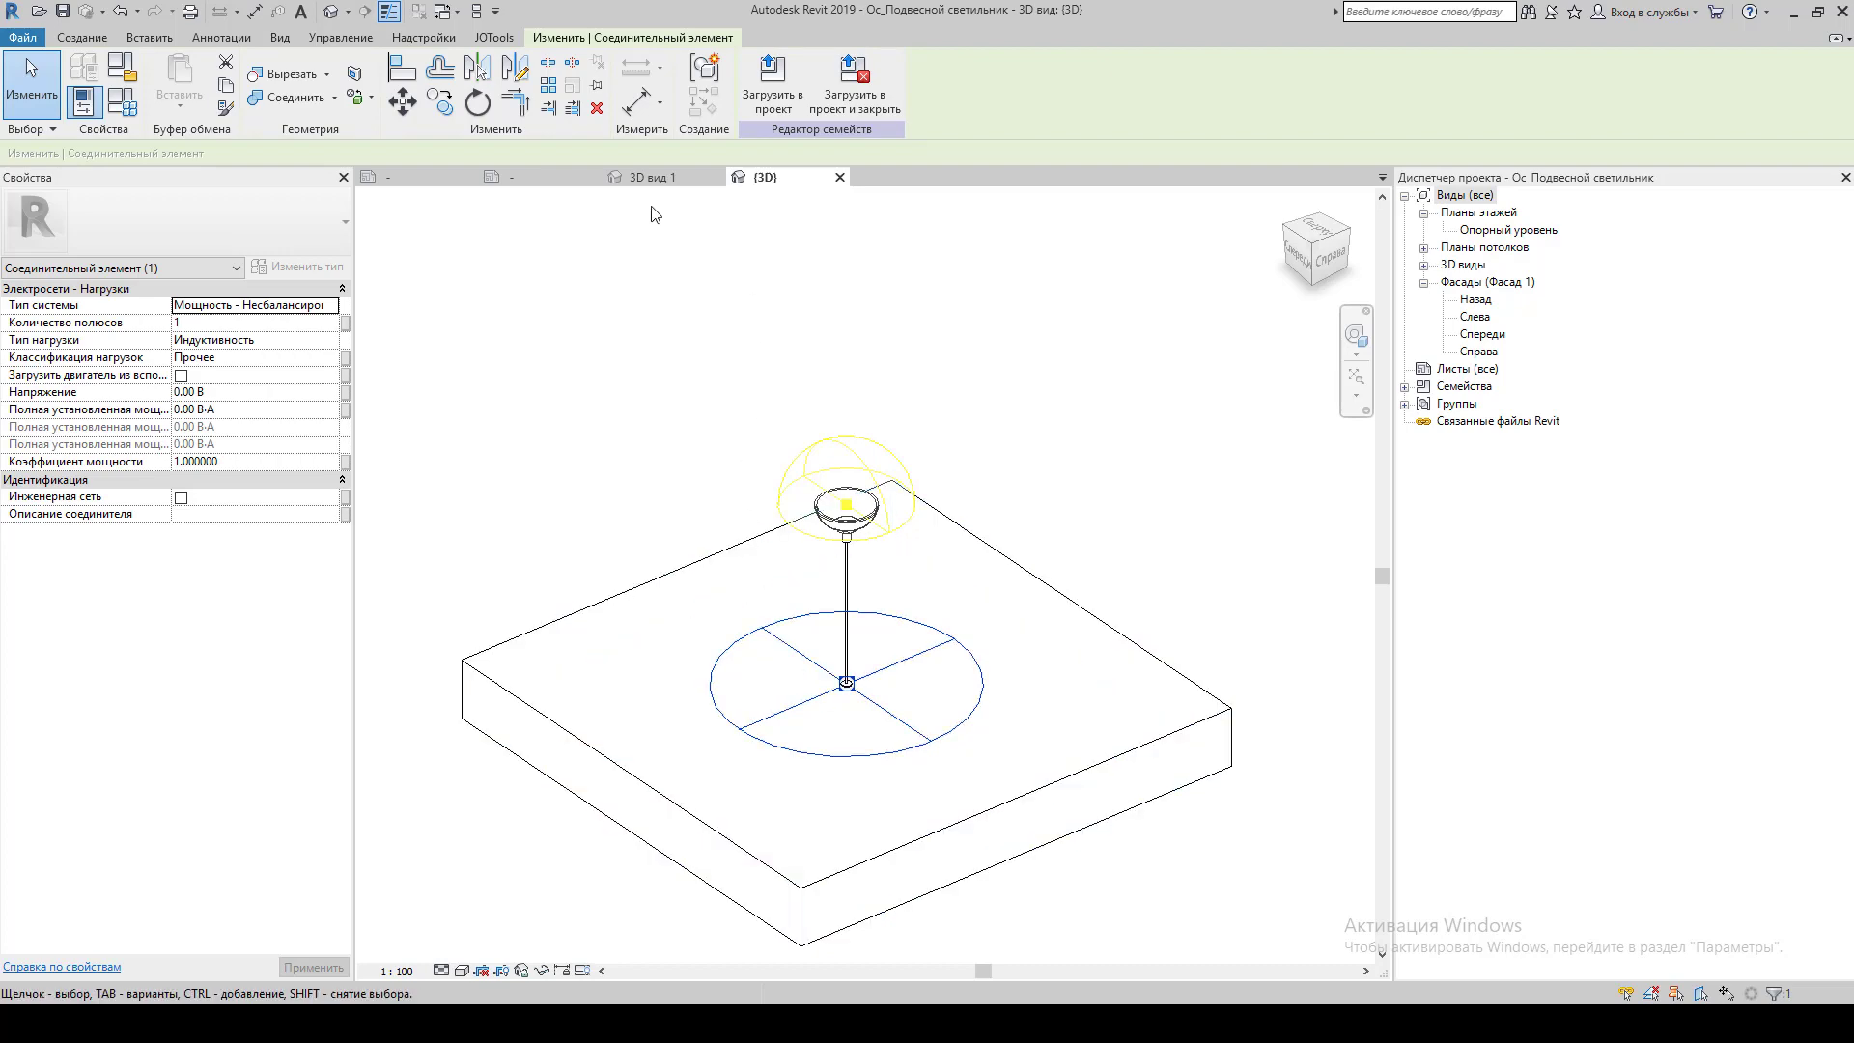
click(917, 378)
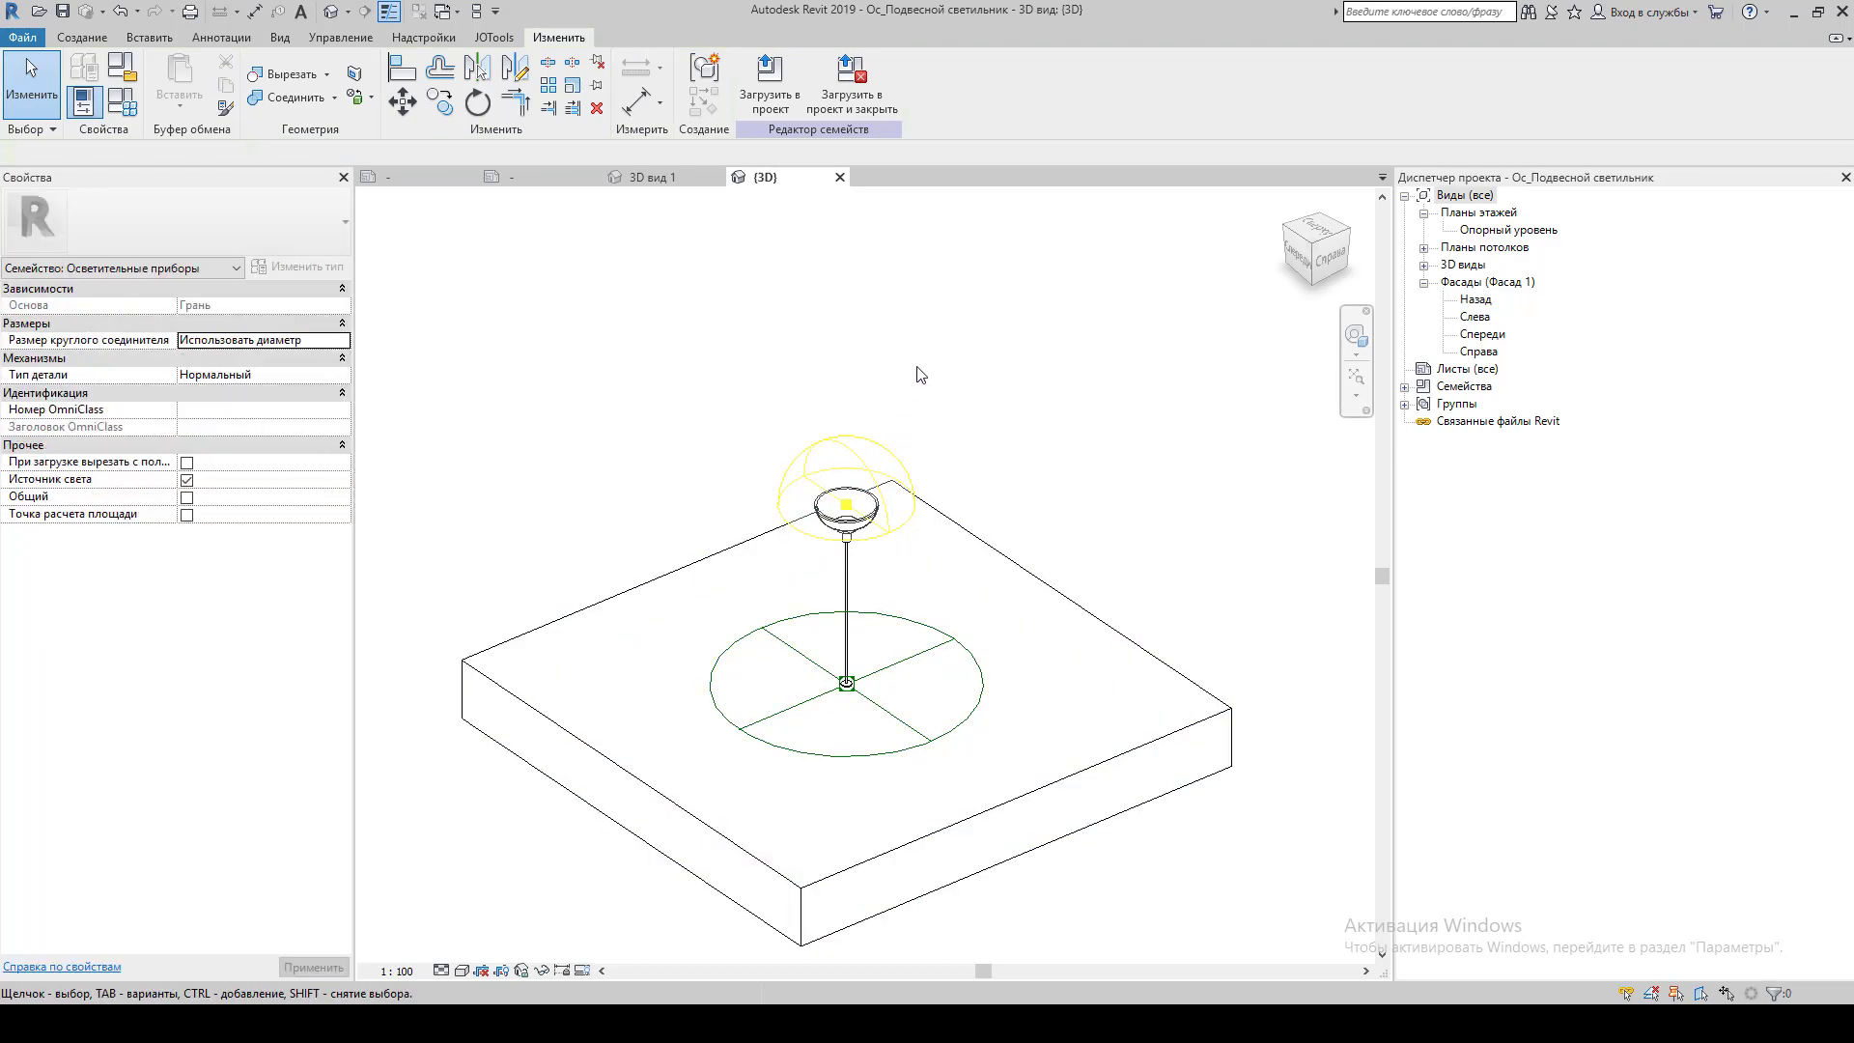